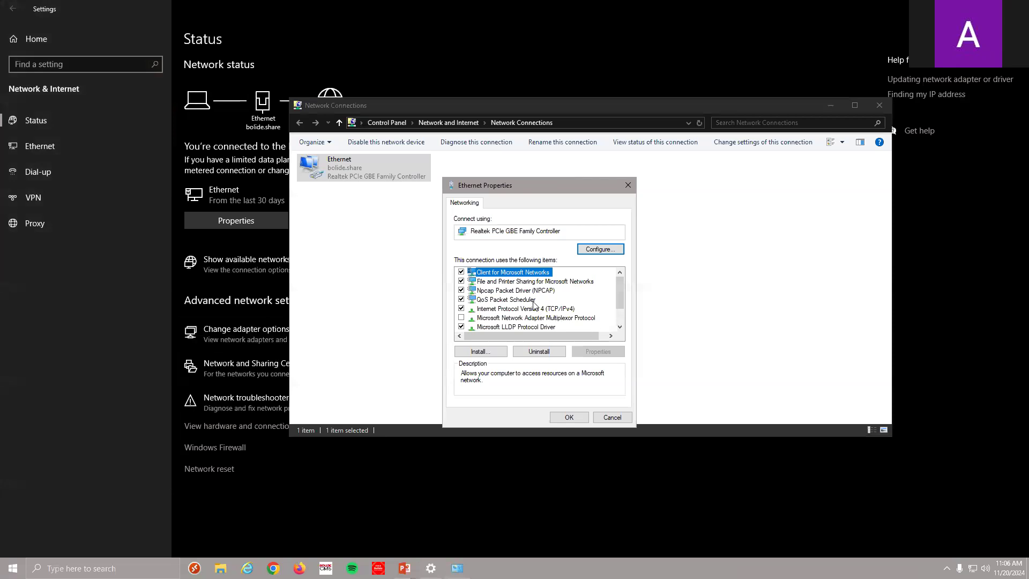
Re-add 192.168.5.201 / 255.255.255.0 in the Ethernet adapter's advanced IPv4 settings and save everything
double_click(531, 308)
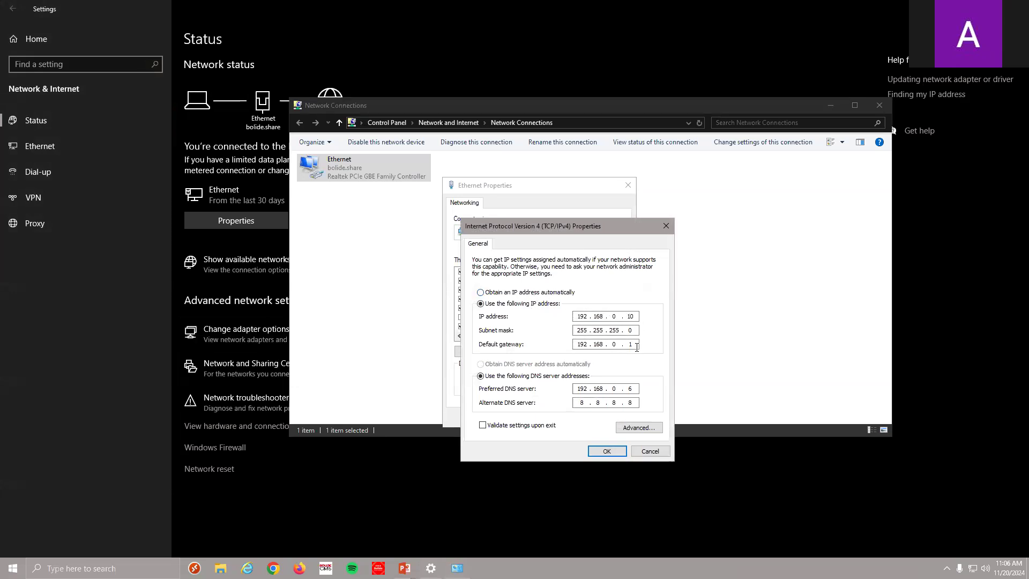
click(649, 432)
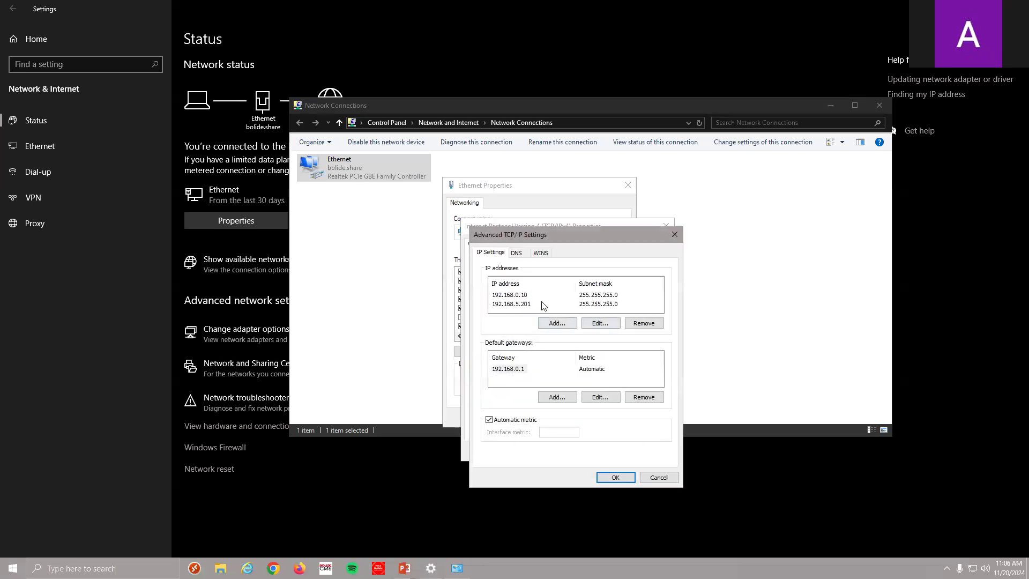
click(528, 304)
click(629, 323)
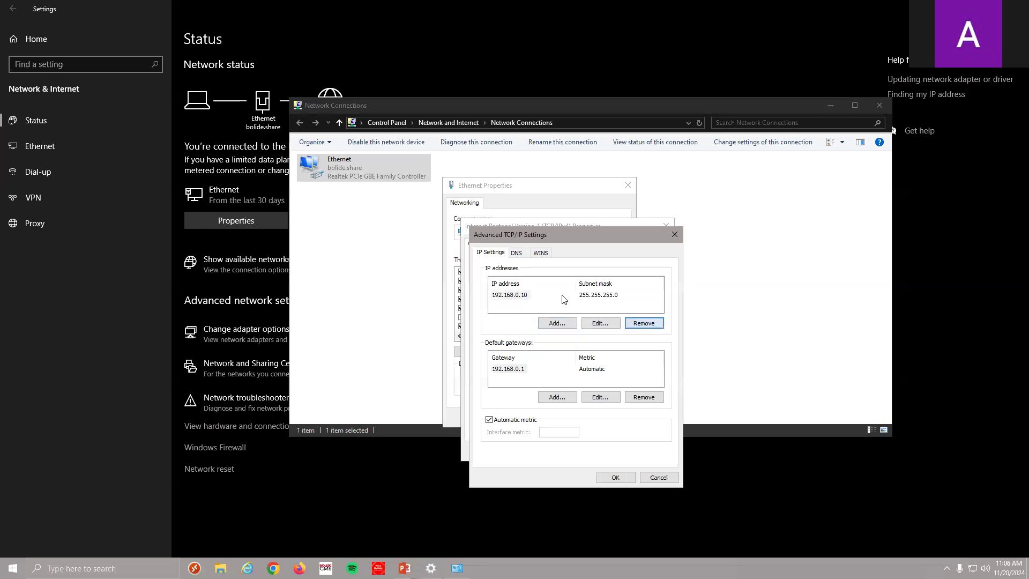
click(555, 321)
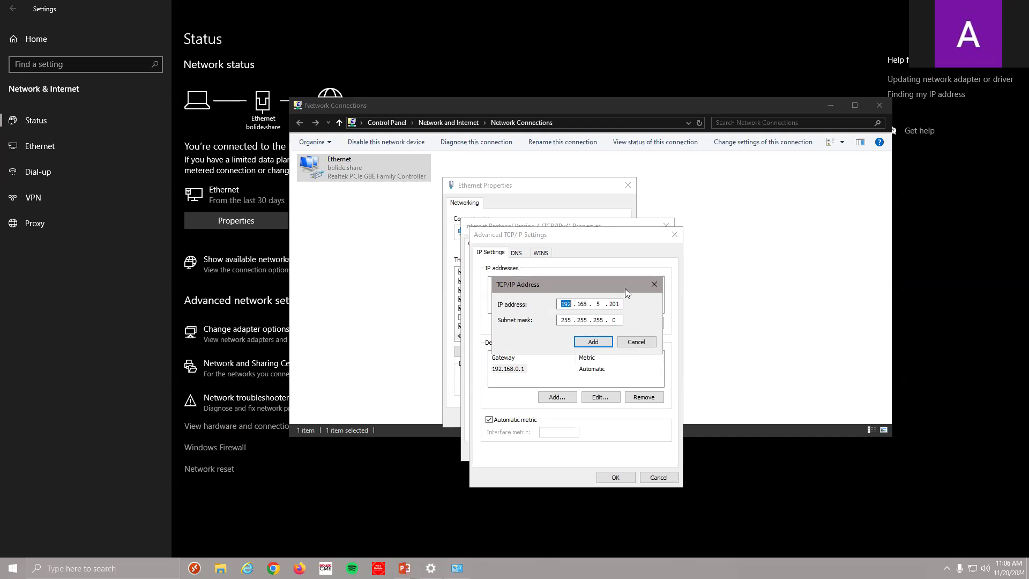
click(602, 347)
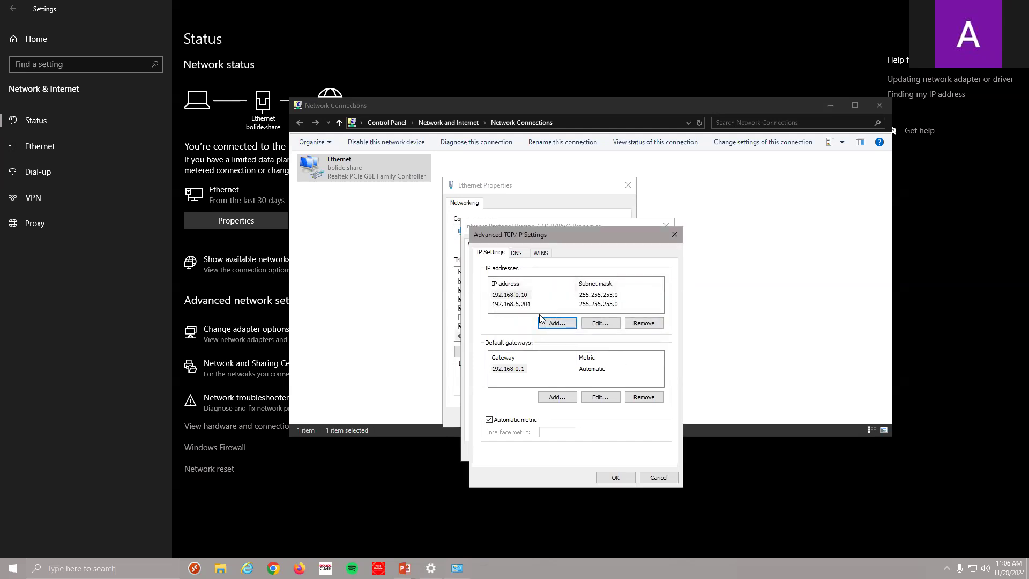
click(616, 477)
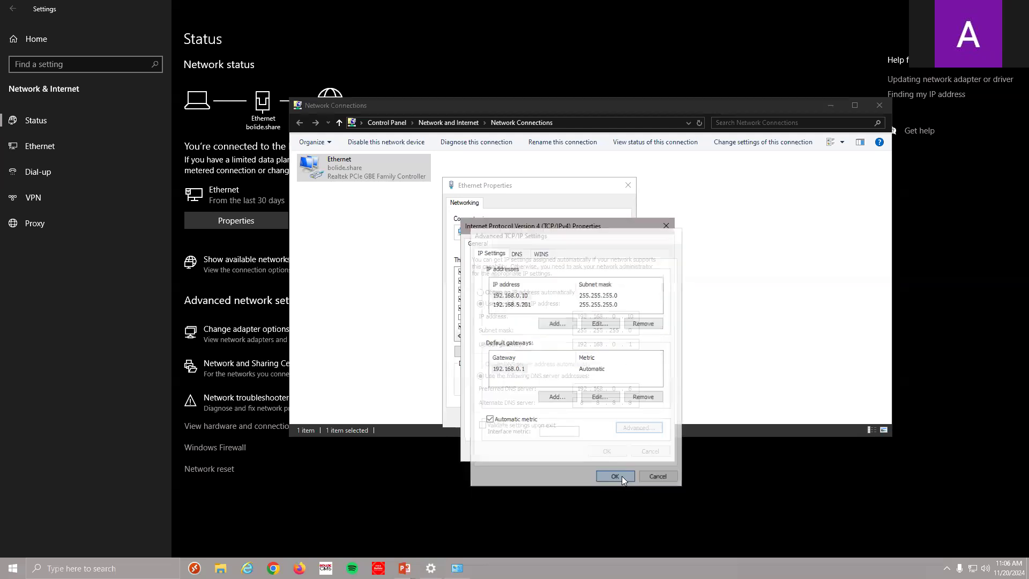
click(601, 453)
click(569, 418)
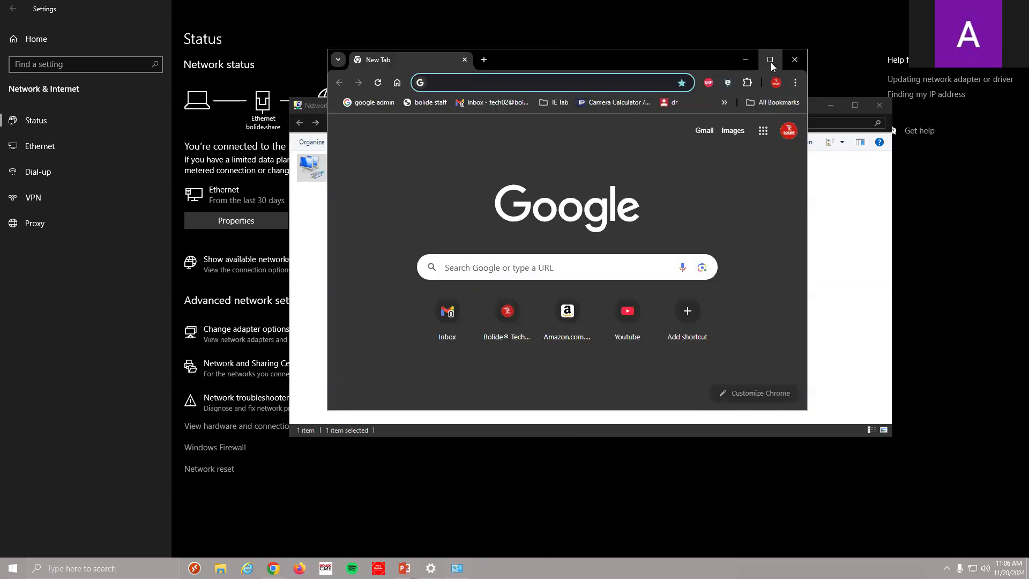
Maximize Chrome and load the speaker's web page at 192.168.5.200
click(772, 55)
click(336, 39)
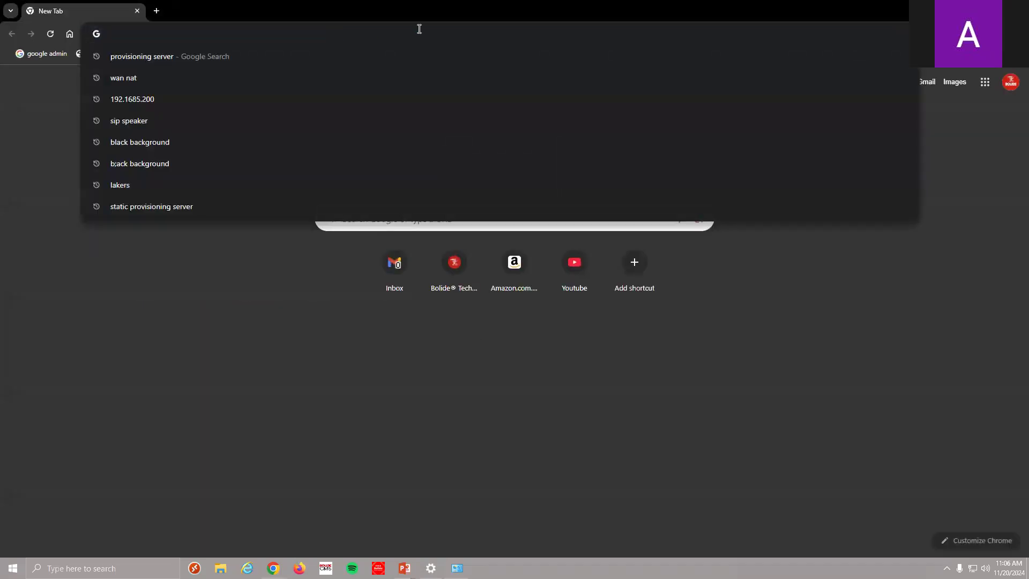
text(192.1463)
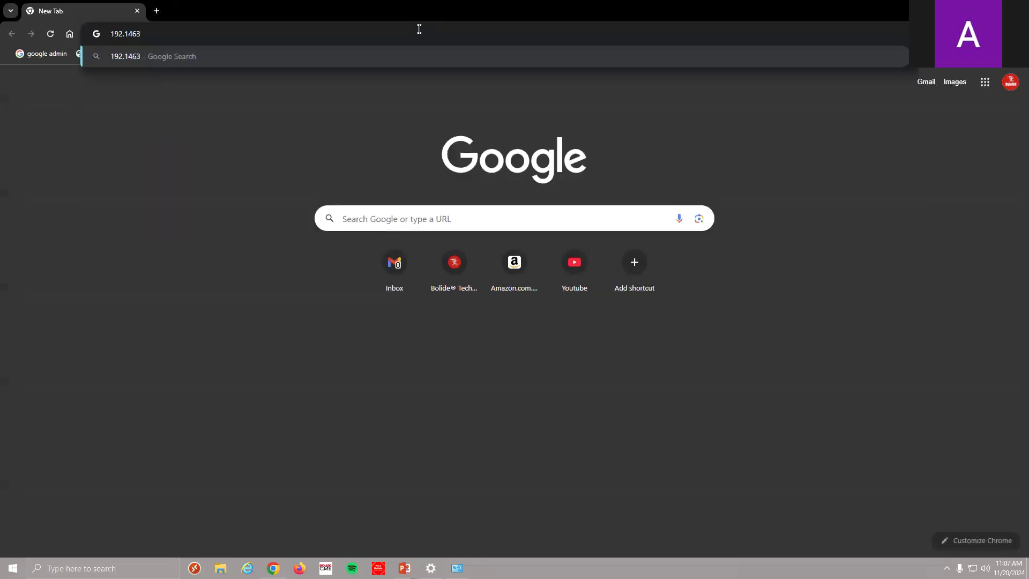
key(BackSpace)
key(BackSpace)
key(BackSpace)
text(68.5.)
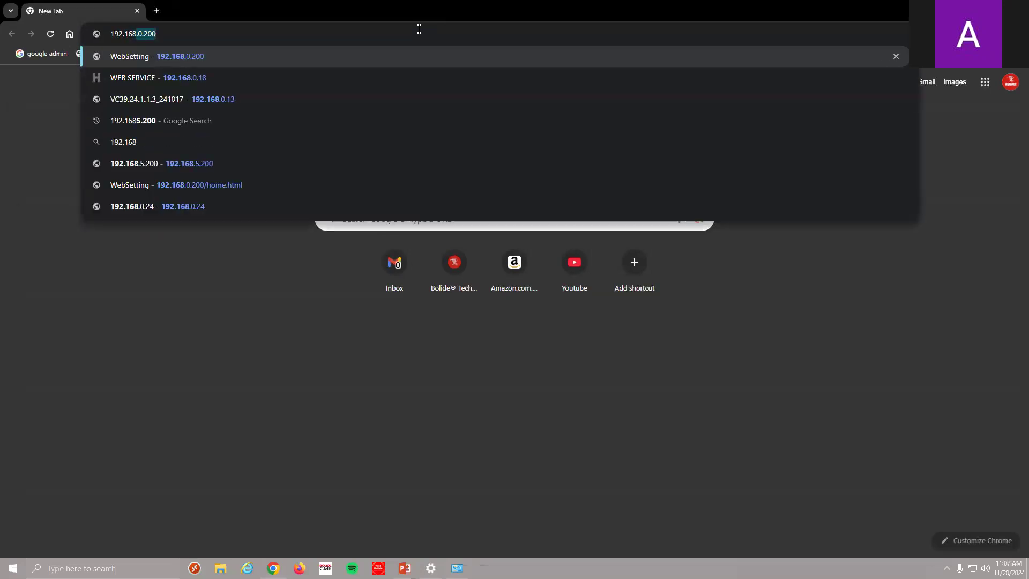
text(200)
key(Return)
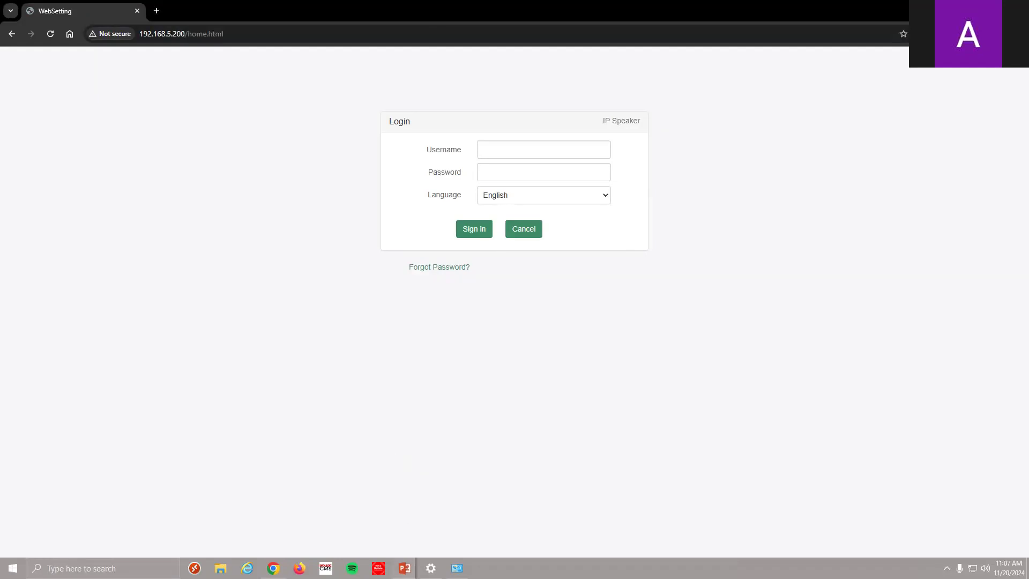
Bring the presentation slideshow back into view and show the installed programs list
mouse_move(404, 569)
click(432, 542)
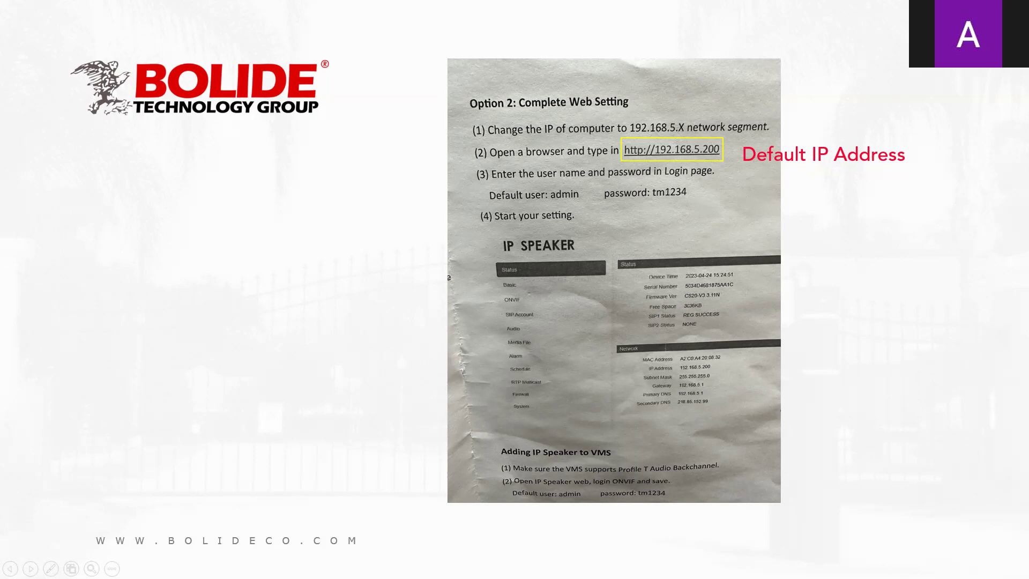
key(super)
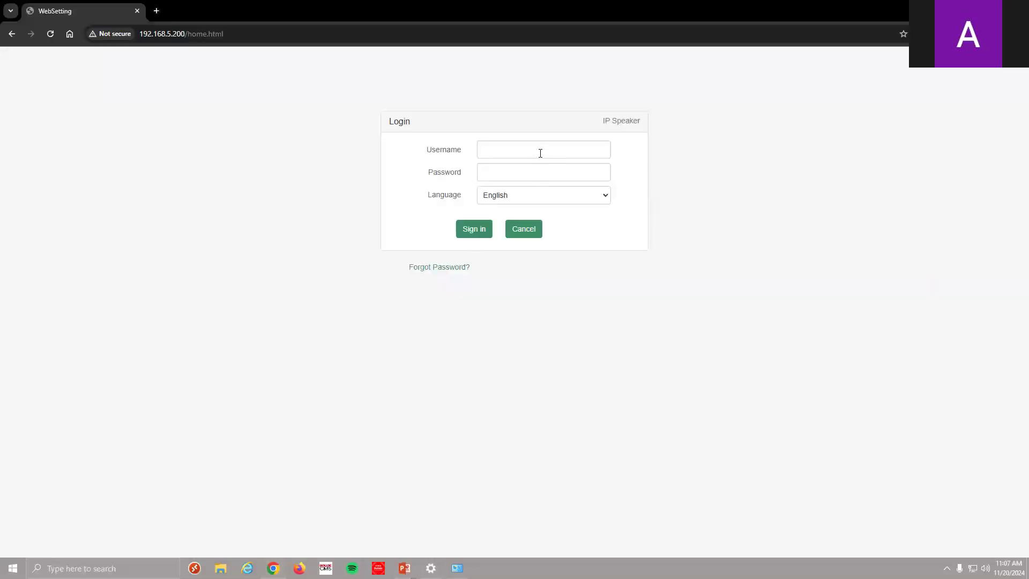
Sign in to the IP Speaker with the default admin username and password
click(540, 151)
text(admin)
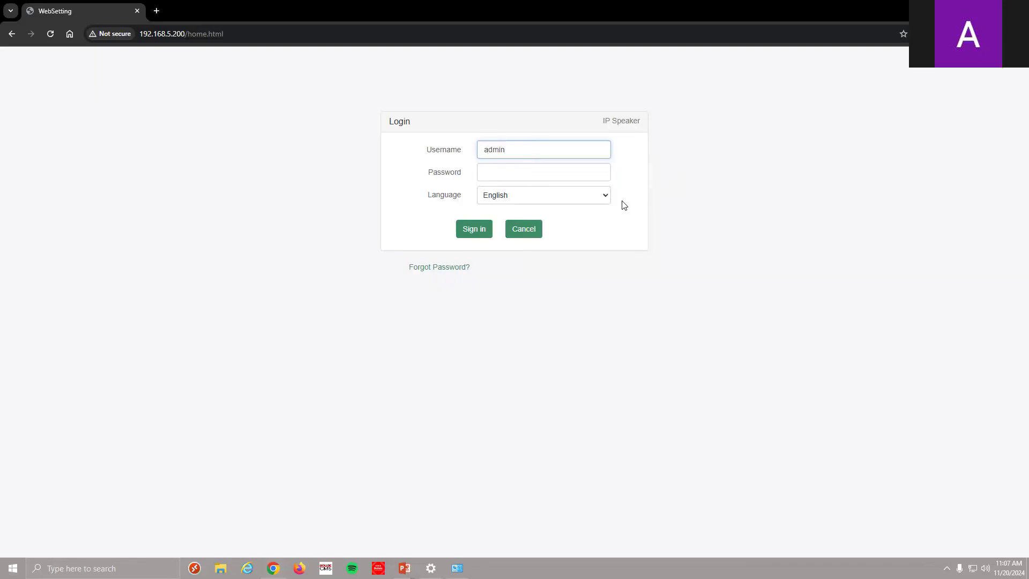
click(598, 174)
text(123456)
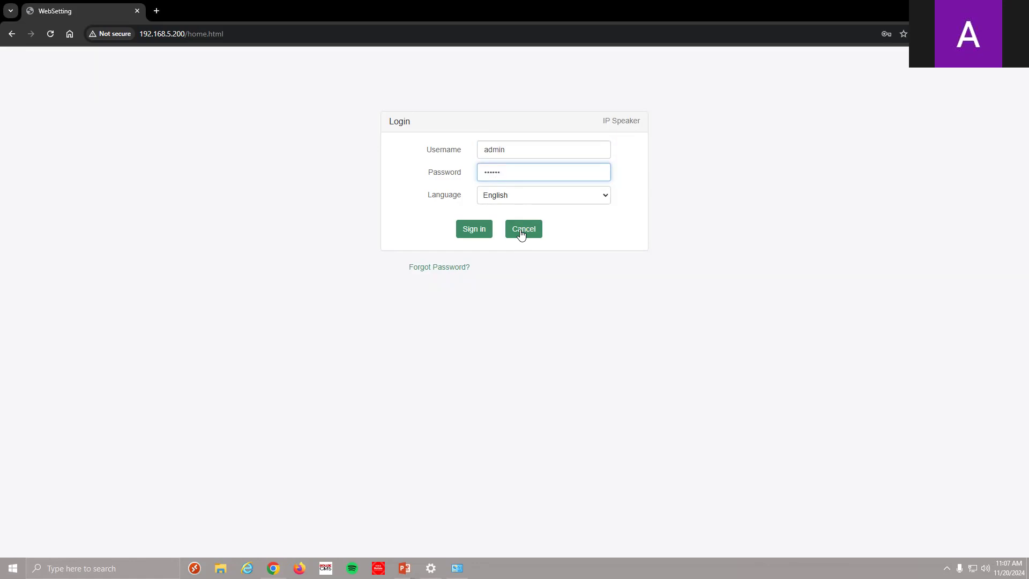
click(470, 231)
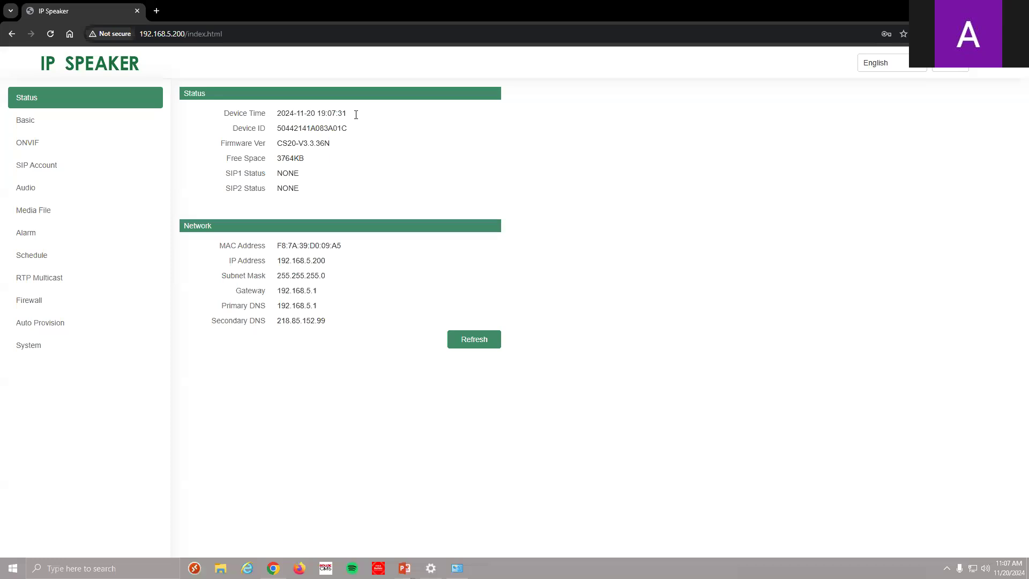
Open the speaker's Basic settings page, glancing at Status along the way
click(44, 123)
scroll(354, 172, down, 2)
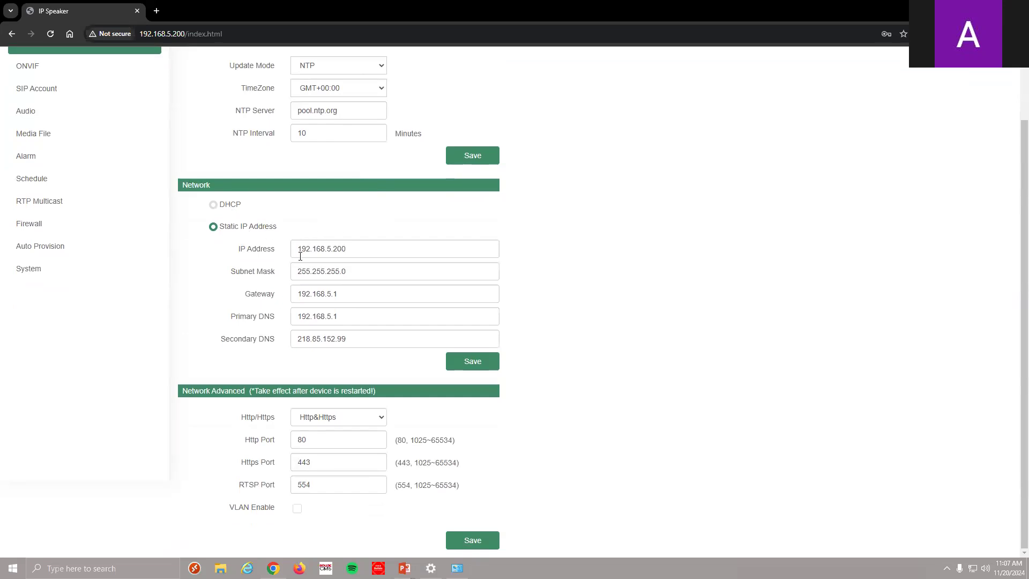
scroll(333, 250, up, 2)
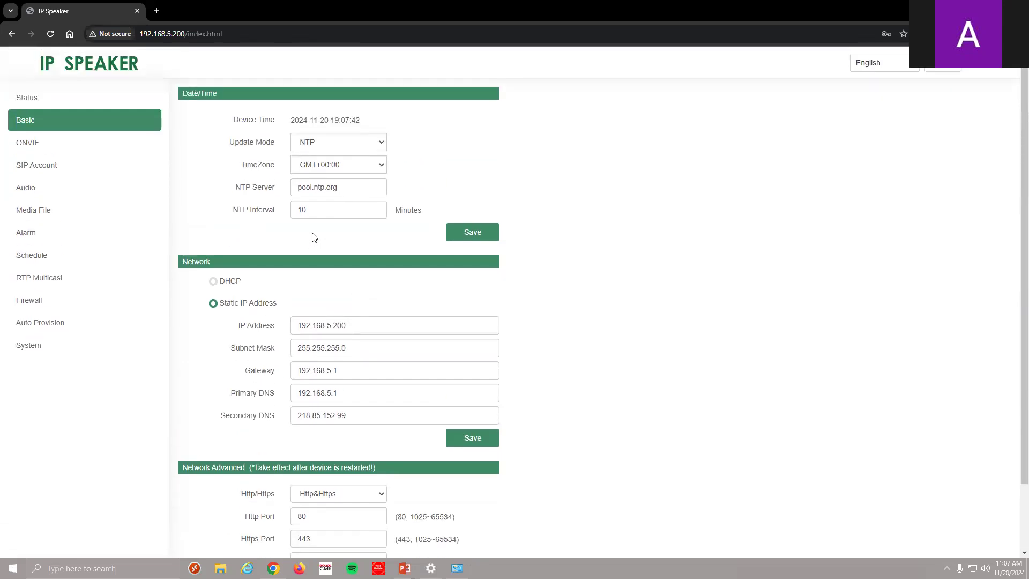
click(78, 102)
click(79, 123)
Change IP to 192.168.0.200, gateway and primary DNS to 192.168.0.1, and save
click(330, 324)
key(BackSpace)
key(BackSpace)
text(0)
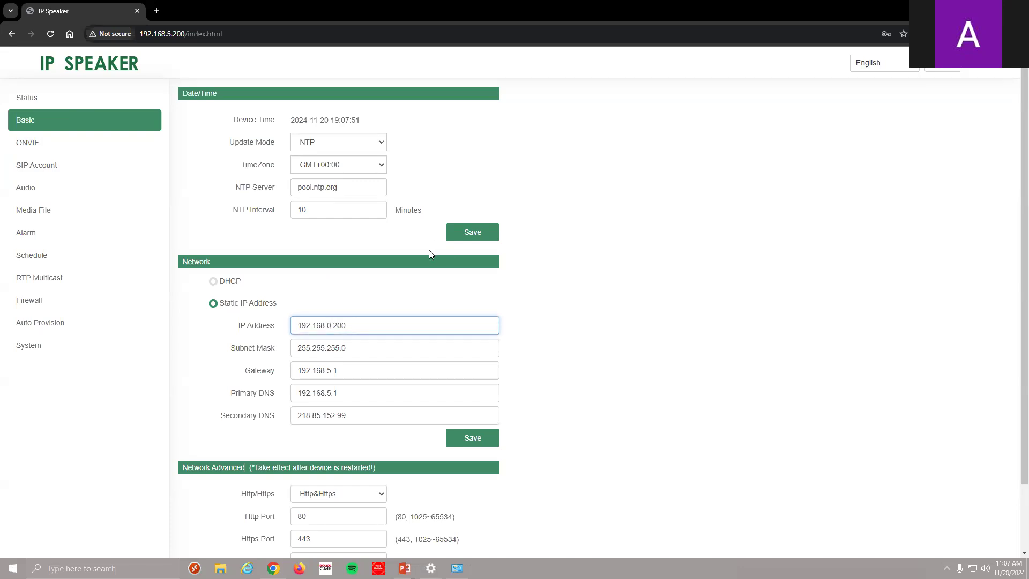
click(338, 372)
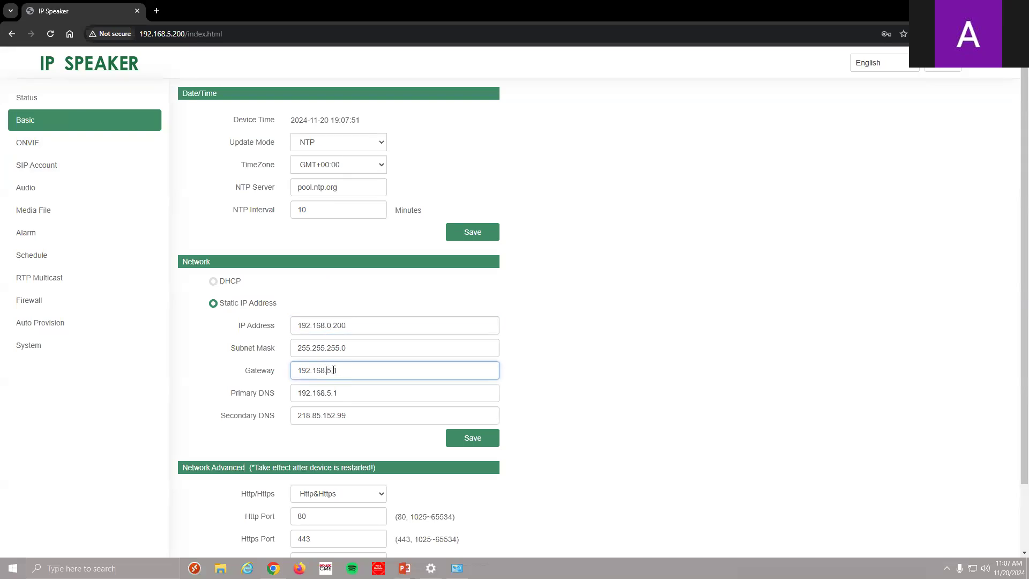
key(BackSpace)
text(0)
click(331, 398)
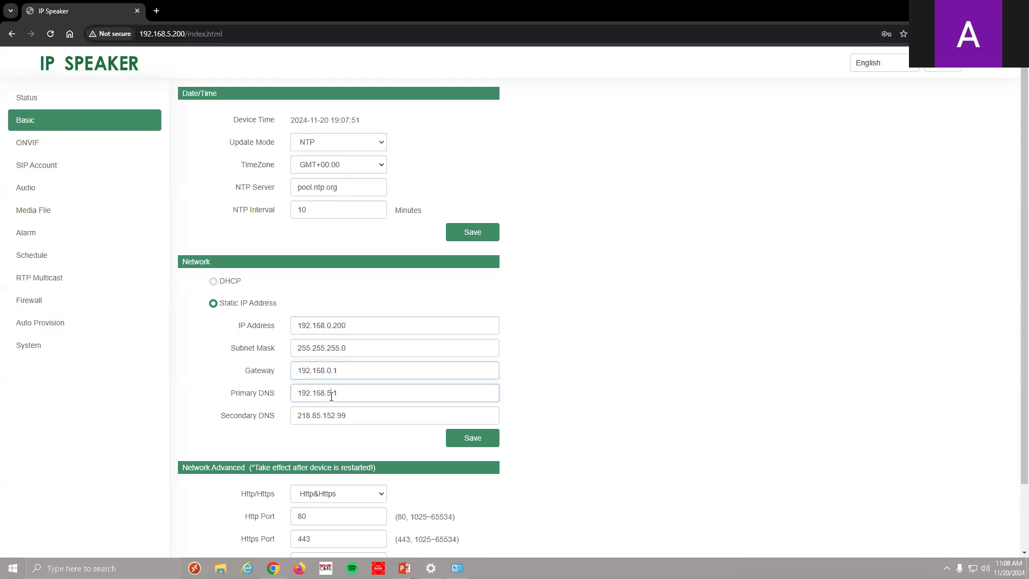
key(BackSpace)
text(0)
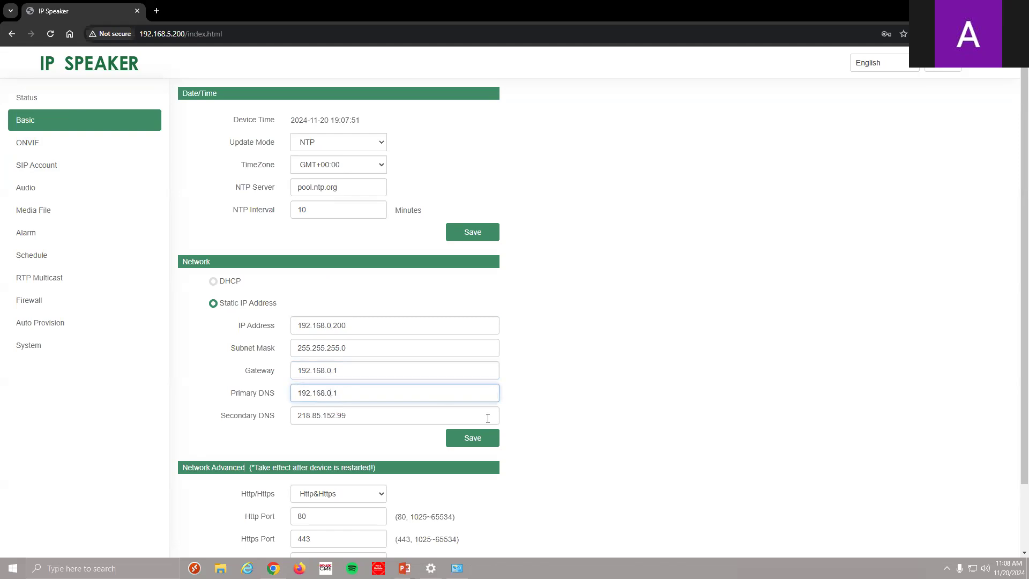
click(471, 445)
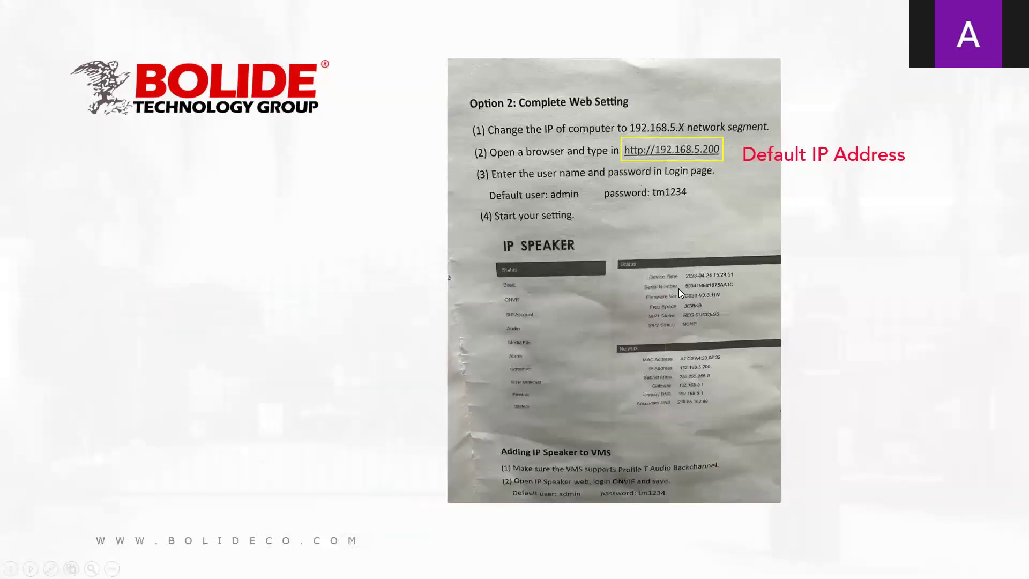
From the VMS home, open Device Management and the Tech nvr's remote parameter window
key(super)
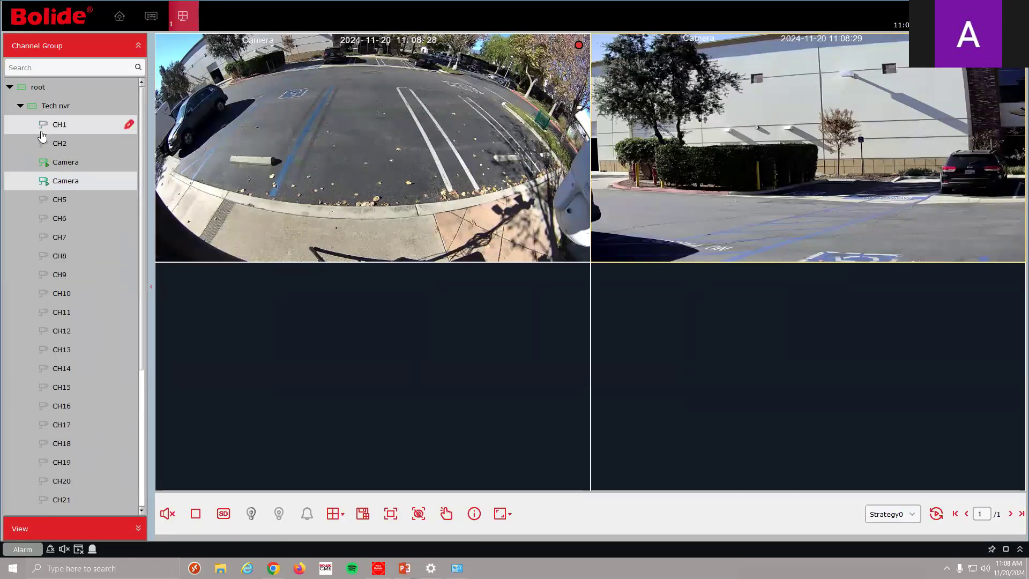
click(120, 17)
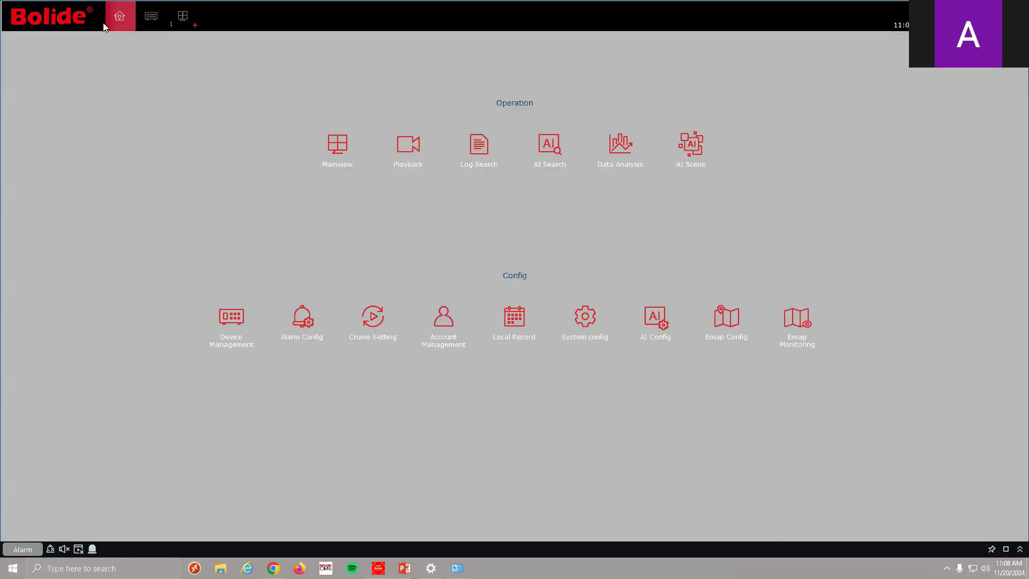
click(223, 310)
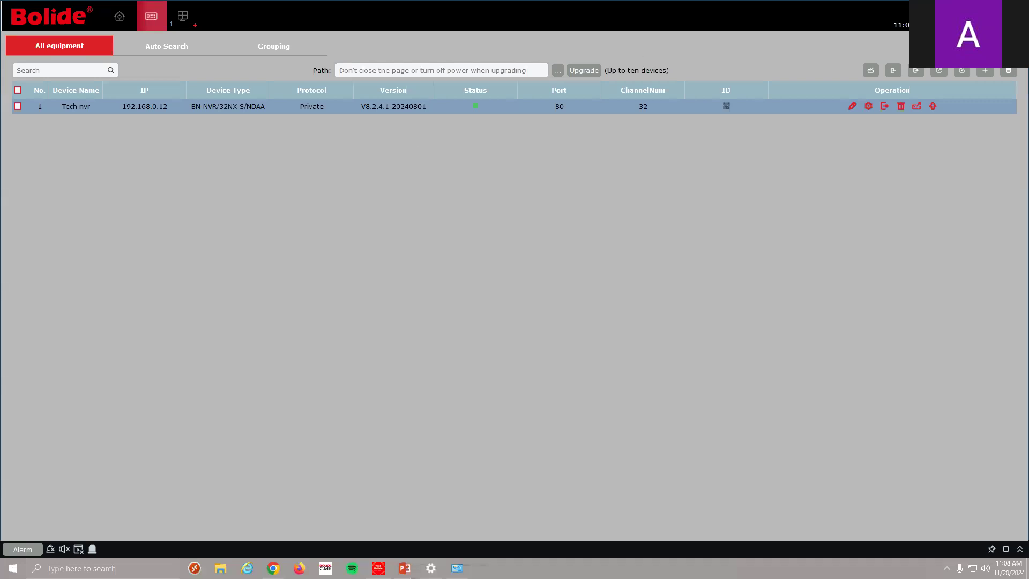
click(869, 106)
click(869, 106)
click(870, 107)
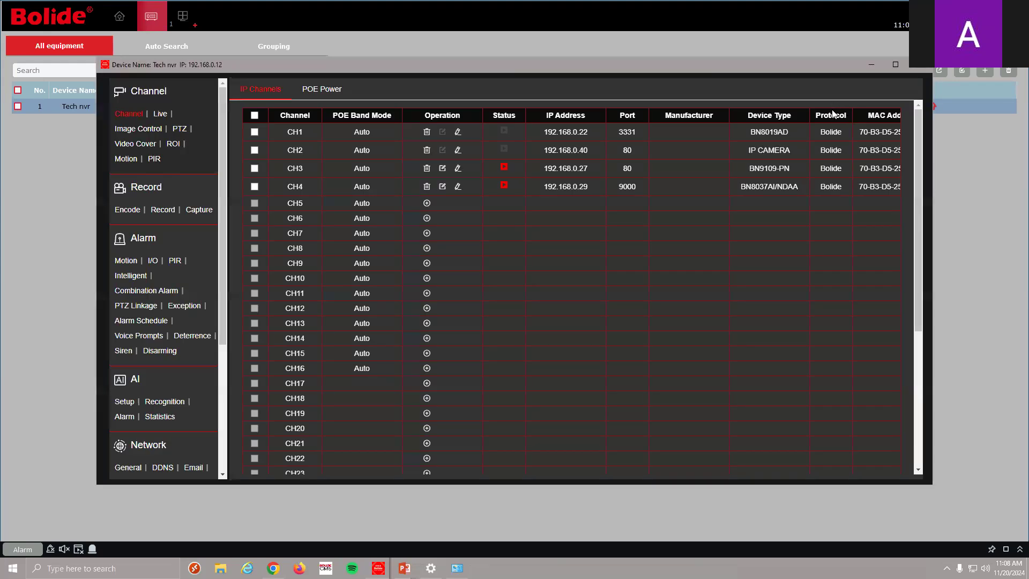
Open the Tech nvr's Alarm > Voice Prompts settings
drag(920, 159, 919, 162)
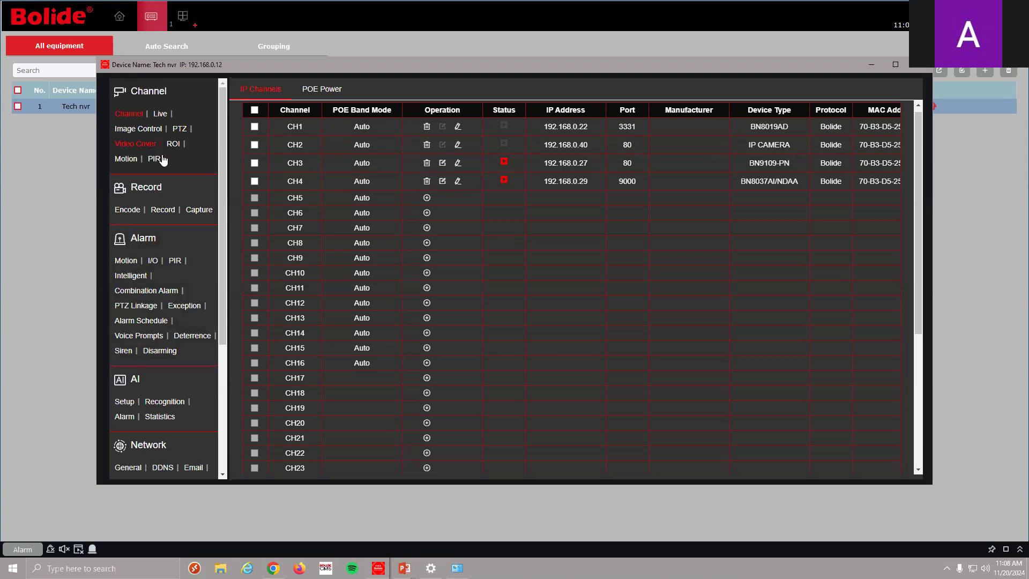
click(150, 340)
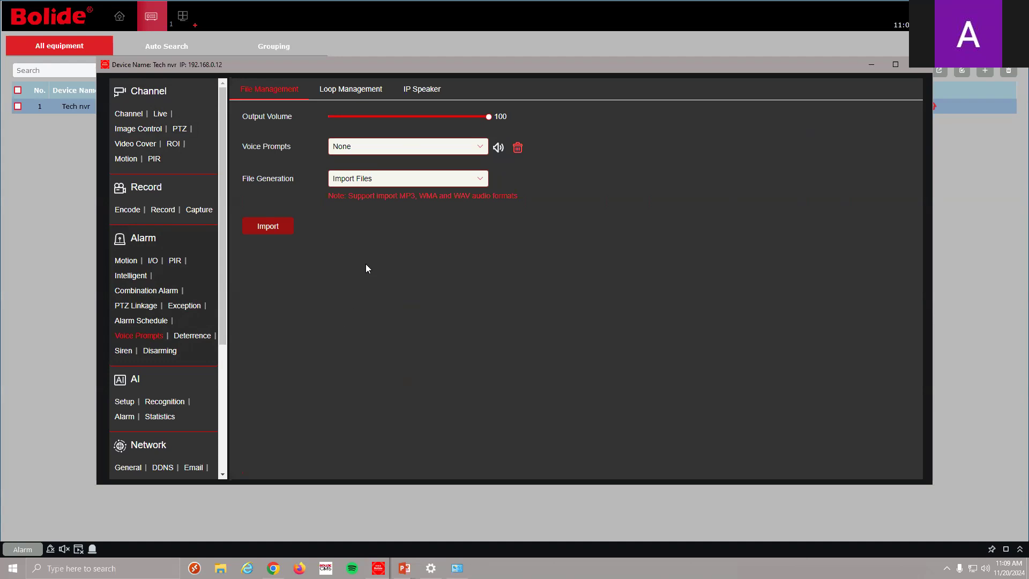
On the IP Speaker tab, delete the existing speaker, save, and open the add form
click(428, 92)
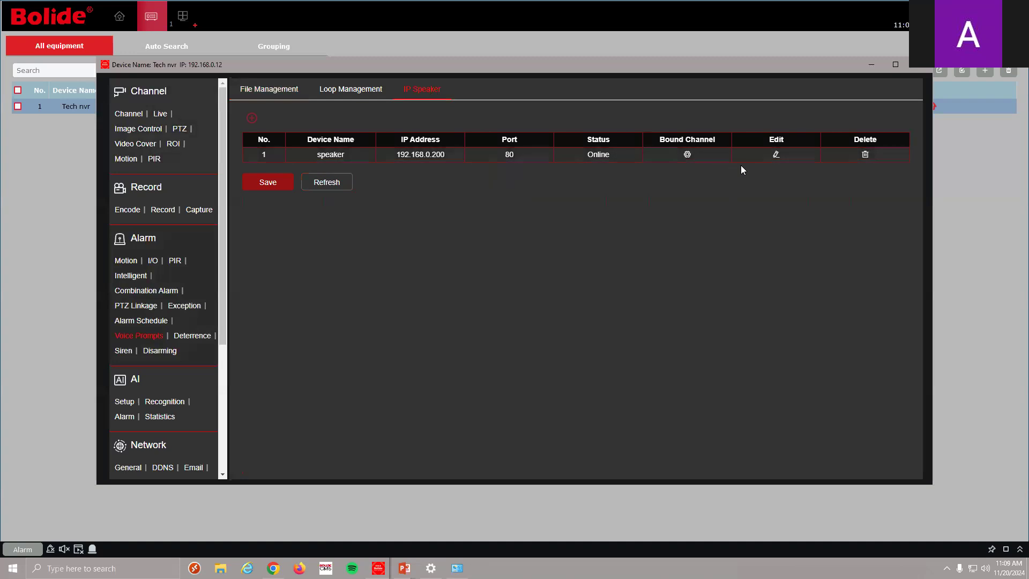
click(865, 156)
click(289, 193)
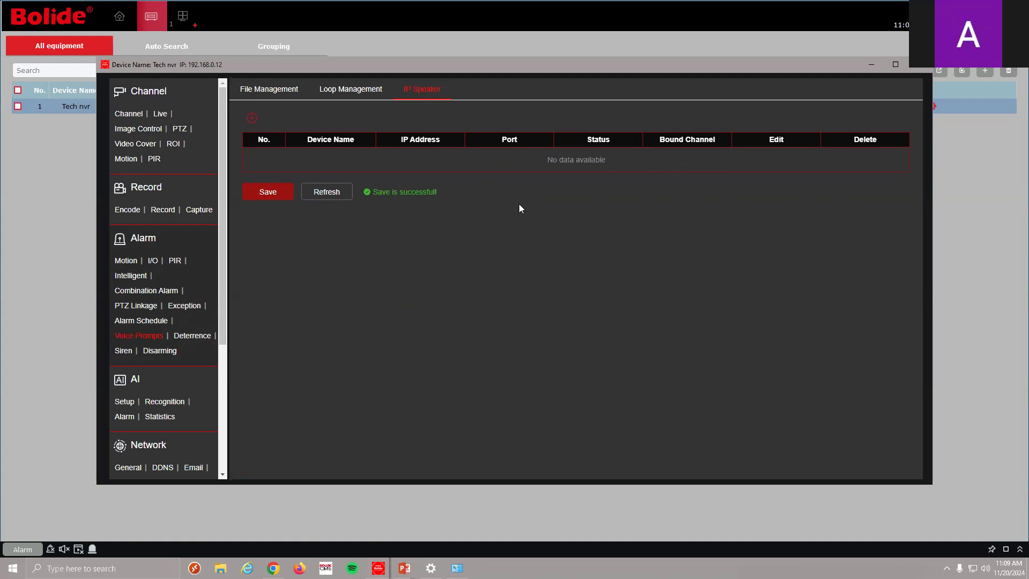
click(252, 118)
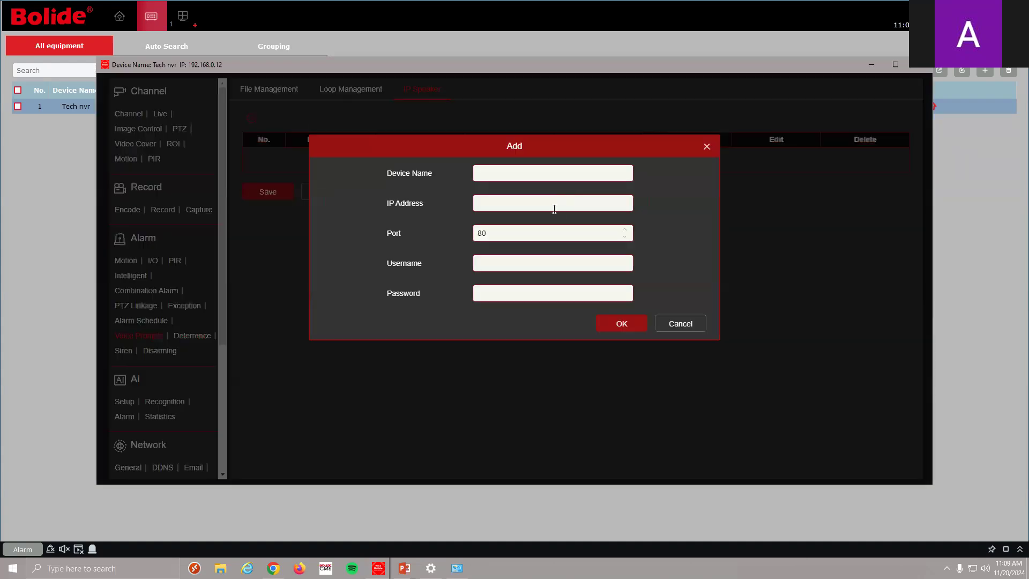
Name the new speaker 'front entrance'
click(593, 177)
text(ip speakier)
key(BackSpace)
key(BackSpace)
key(BackSpace)
key(BackSpace)
key(BackSpace)
key(BackSpace)
key(BackSpace)
key(BackSpace)
key(BackSpace)
key(BackSpace)
key(BackSpace)
text(front ebt)
text(nce)
key(BackSpace)
text(n)
Enter IP 192.168.0.200 and the admin username and password, then confirm the speaker
click(532, 203)
text(192.168.0.200)
click(582, 268)
text(admin)
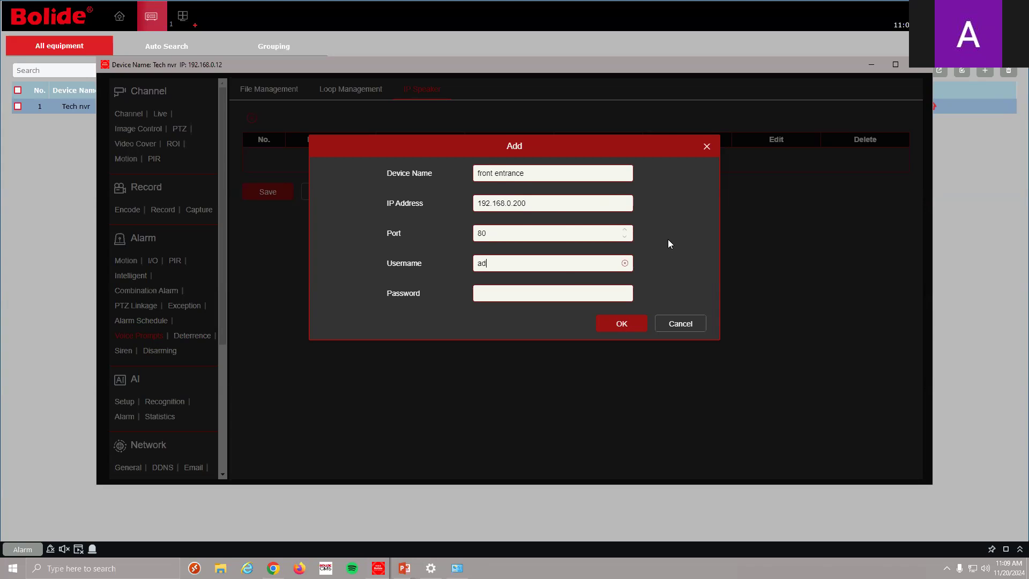
click(588, 293)
text(••••••)
click(620, 325)
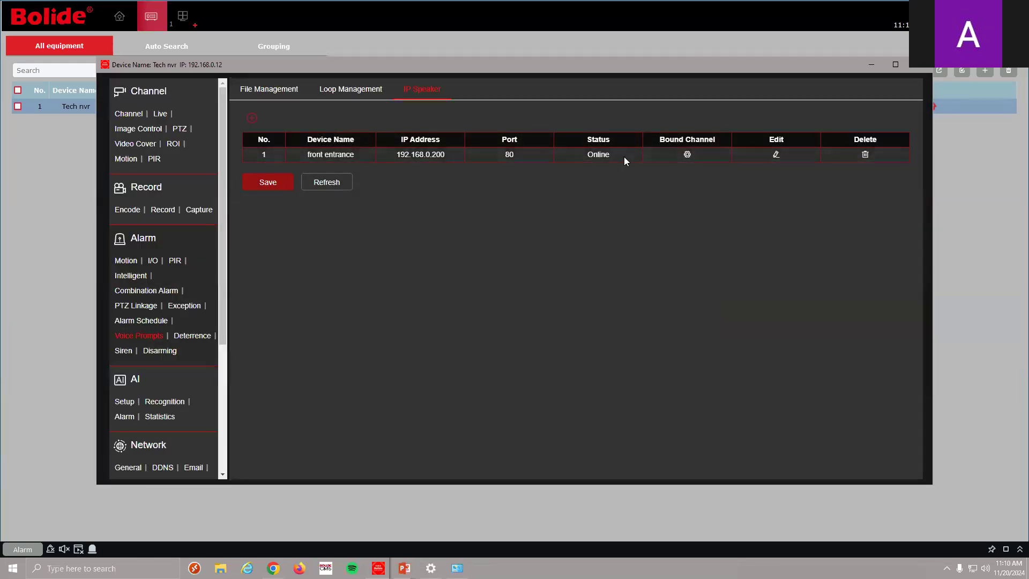
Save the speaker settings and bind the speaker to channel CH3
click(266, 182)
click(687, 154)
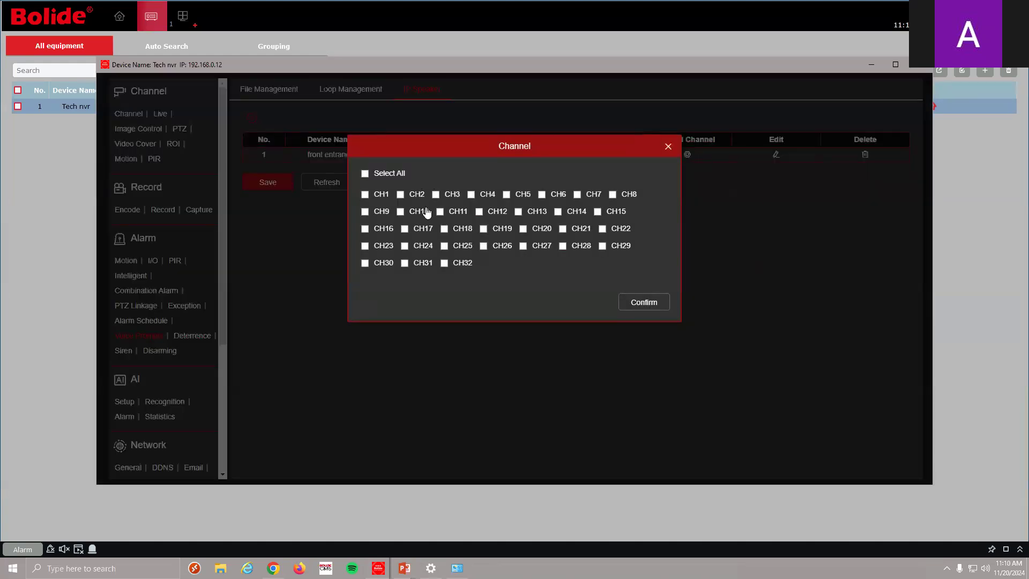
click(436, 194)
click(664, 305)
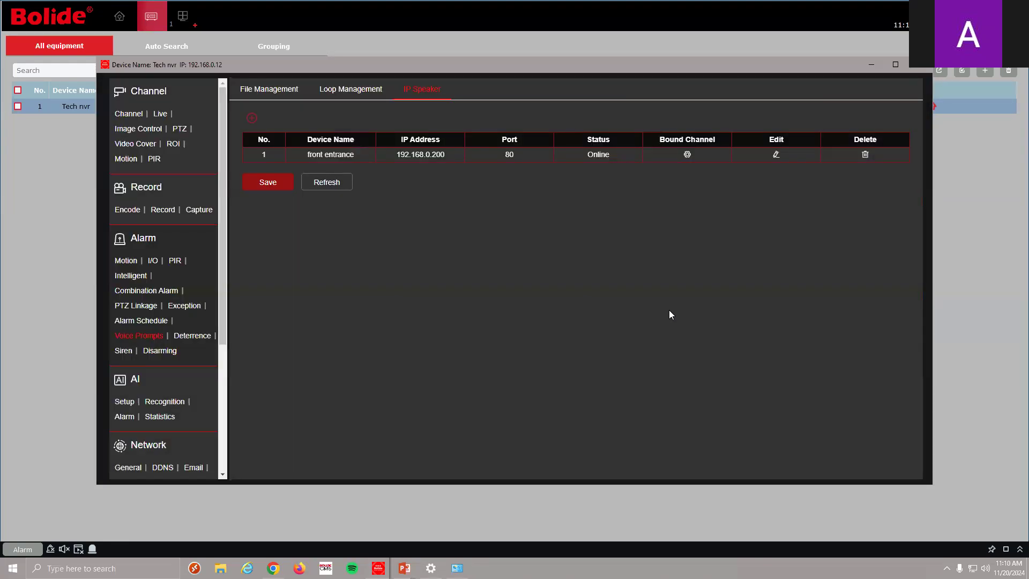
Recheck the Bound Channel choices, then switch to voice prompt File Management
click(687, 155)
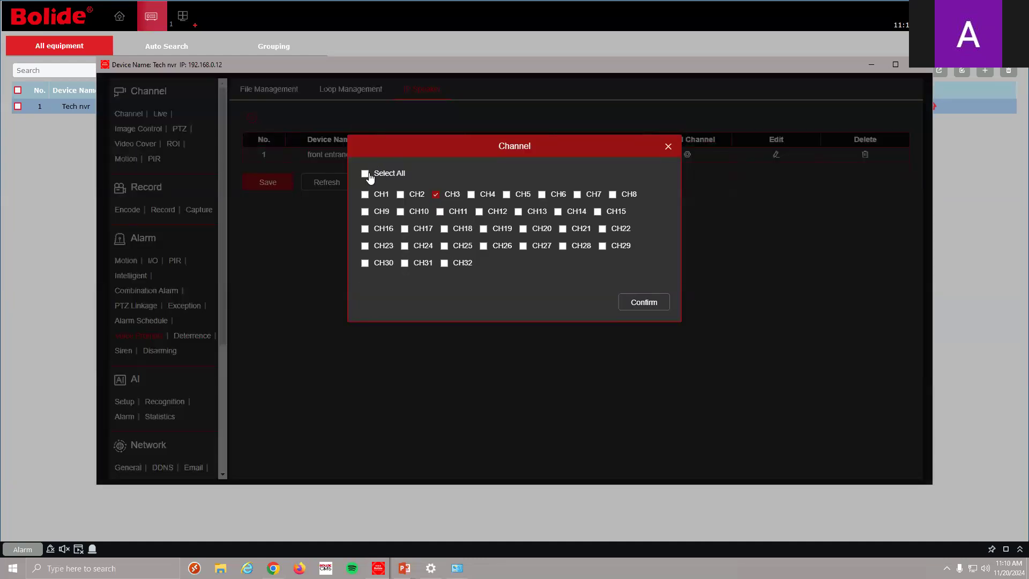
click(368, 173)
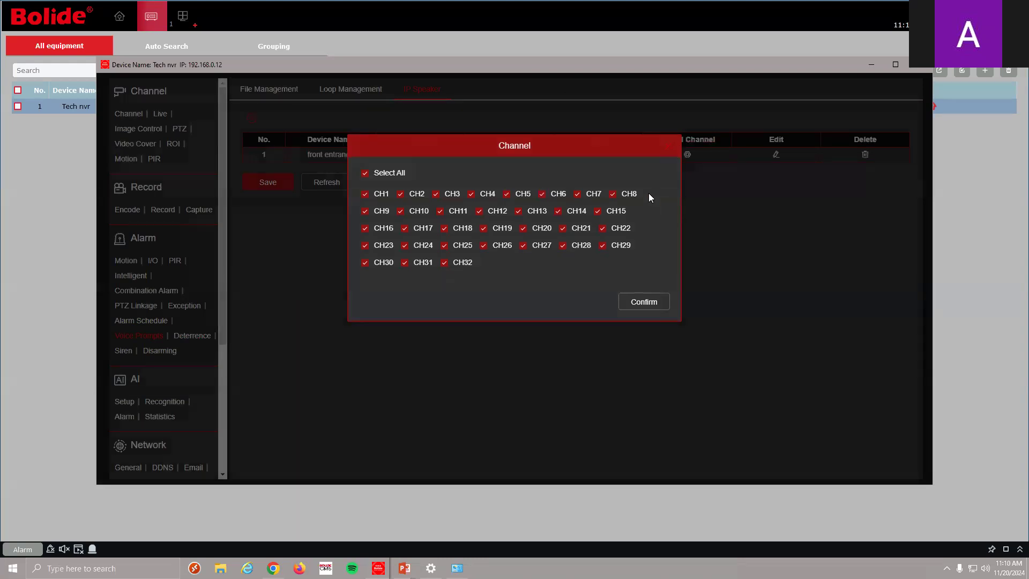
click(644, 302)
click(687, 155)
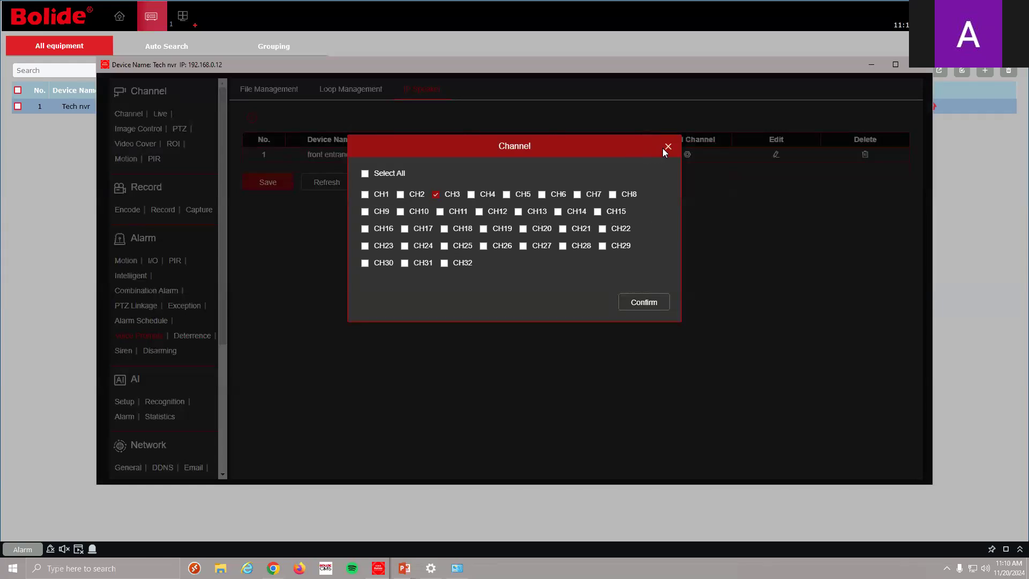
click(668, 147)
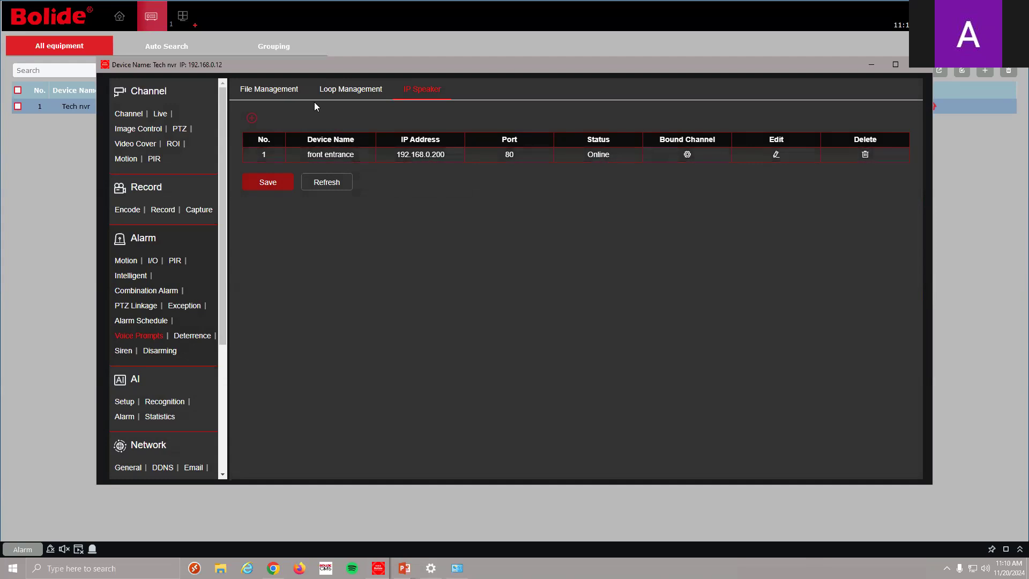
click(289, 85)
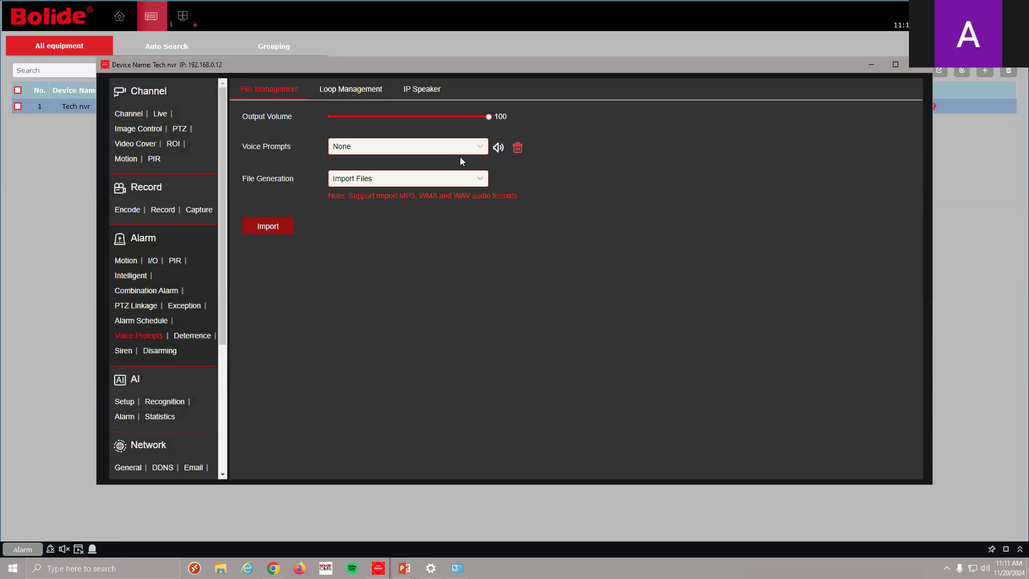
Check the Voice Prompts list, leave it at None, and start importing an audio file
click(480, 146)
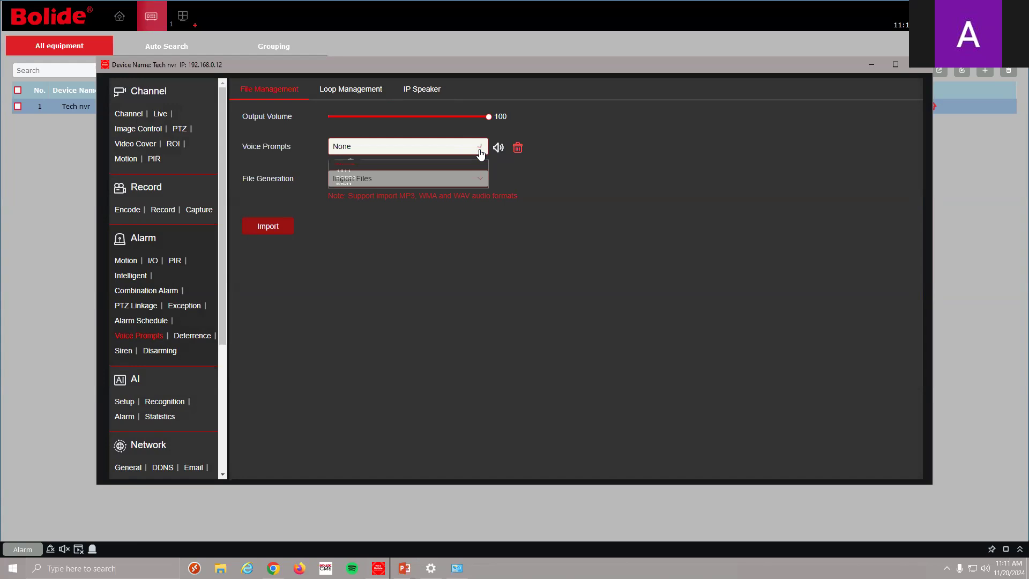
click(617, 180)
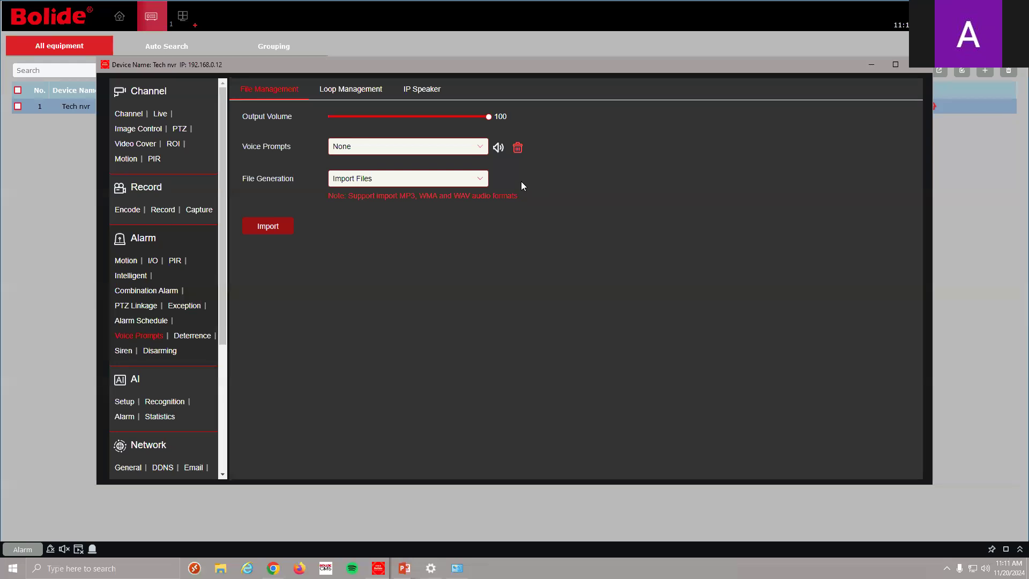
click(477, 149)
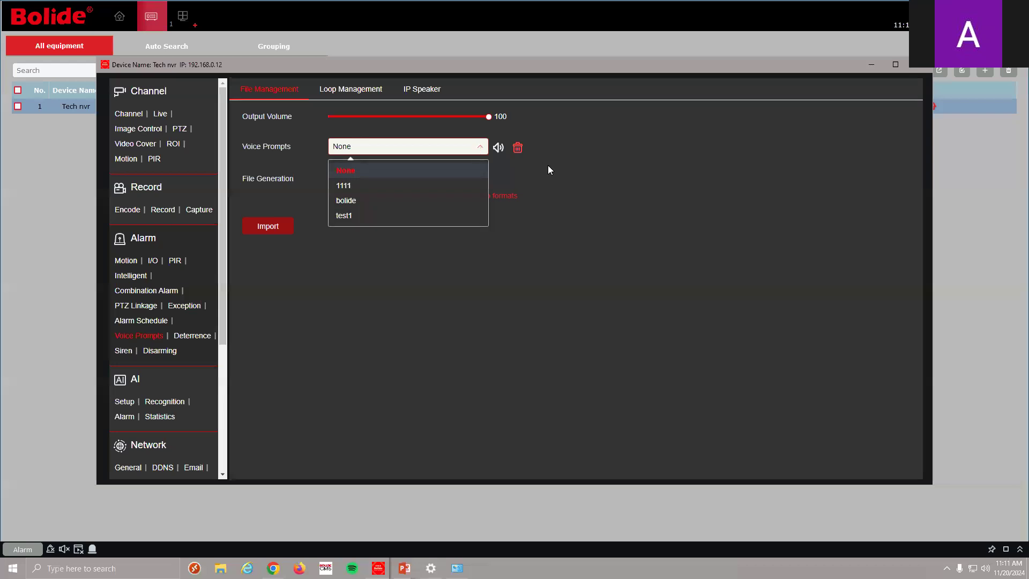
click(541, 165)
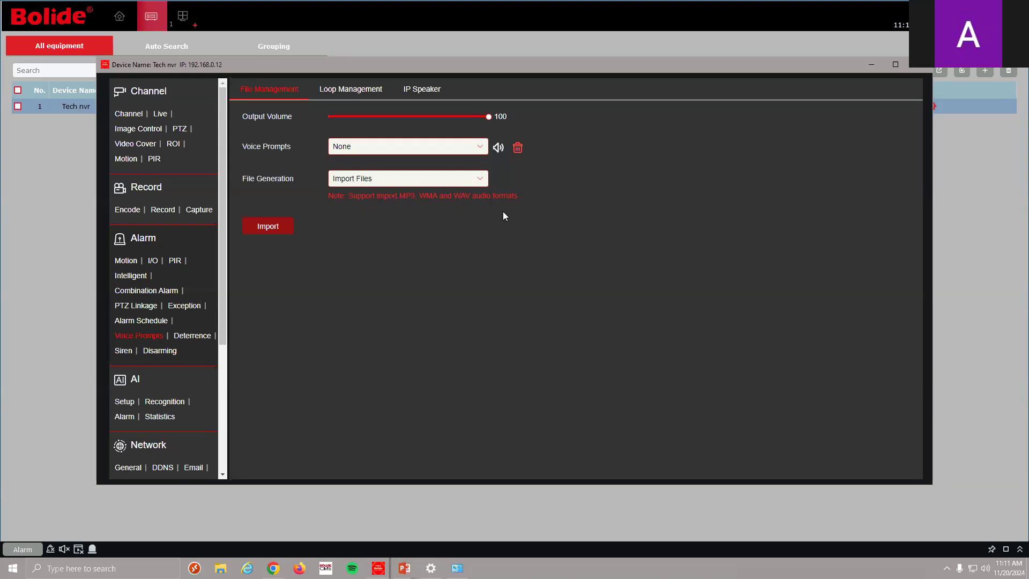
click(292, 225)
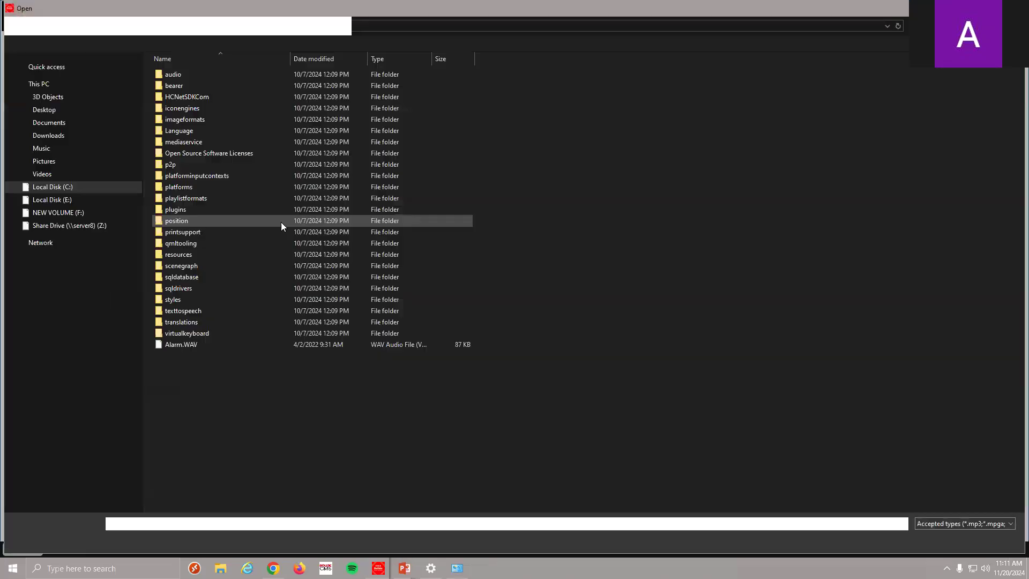
Import the Blastwave air raid siren and zapsplat emergency bell mp3s from F: as voice prompts
click(102, 214)
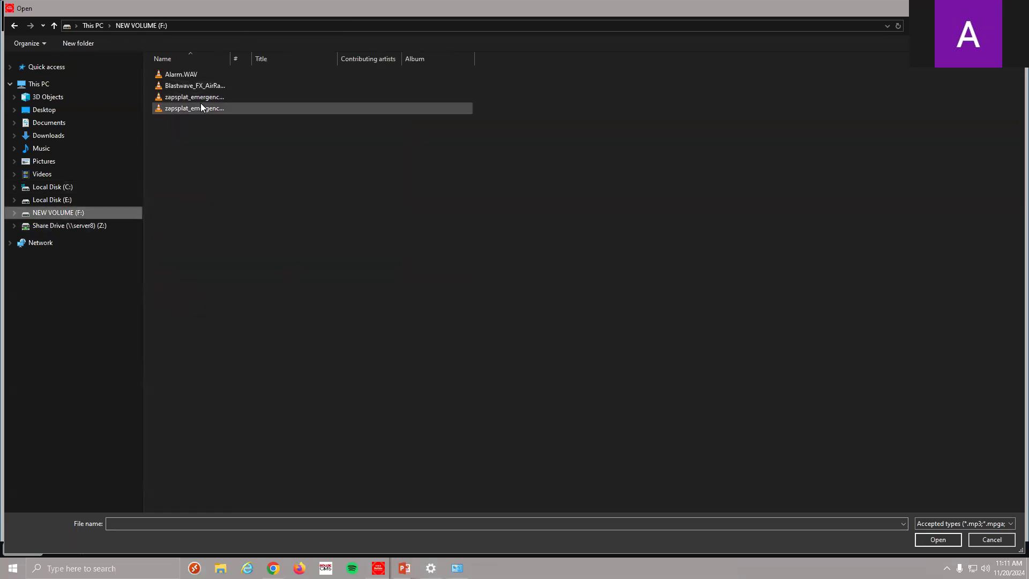
click(185, 86)
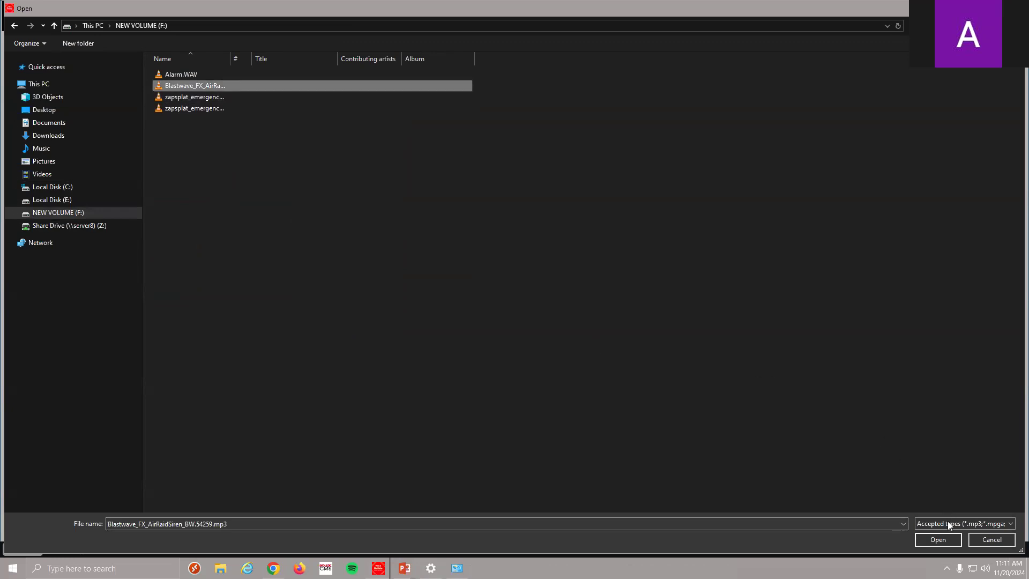
click(942, 544)
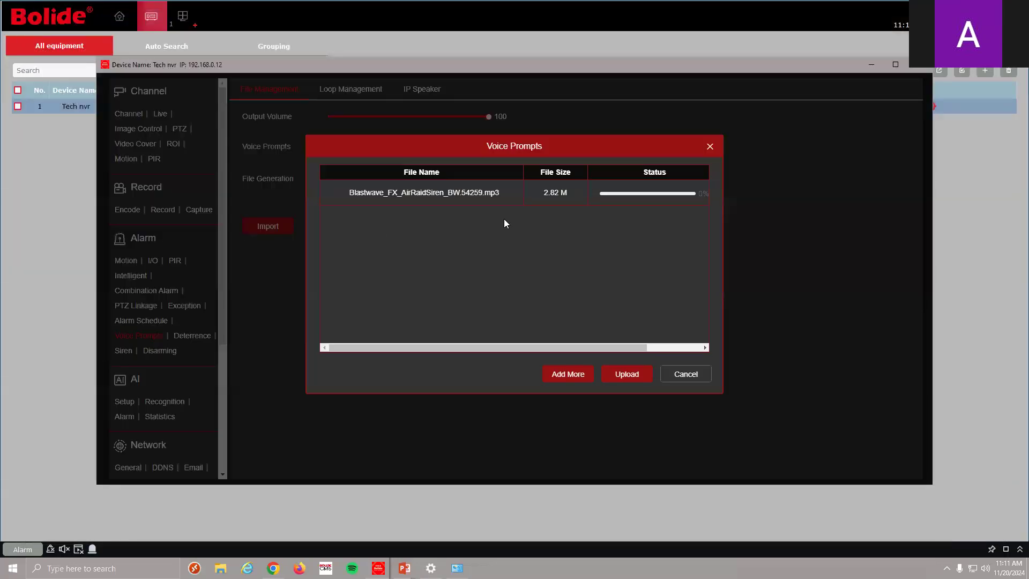
click(586, 374)
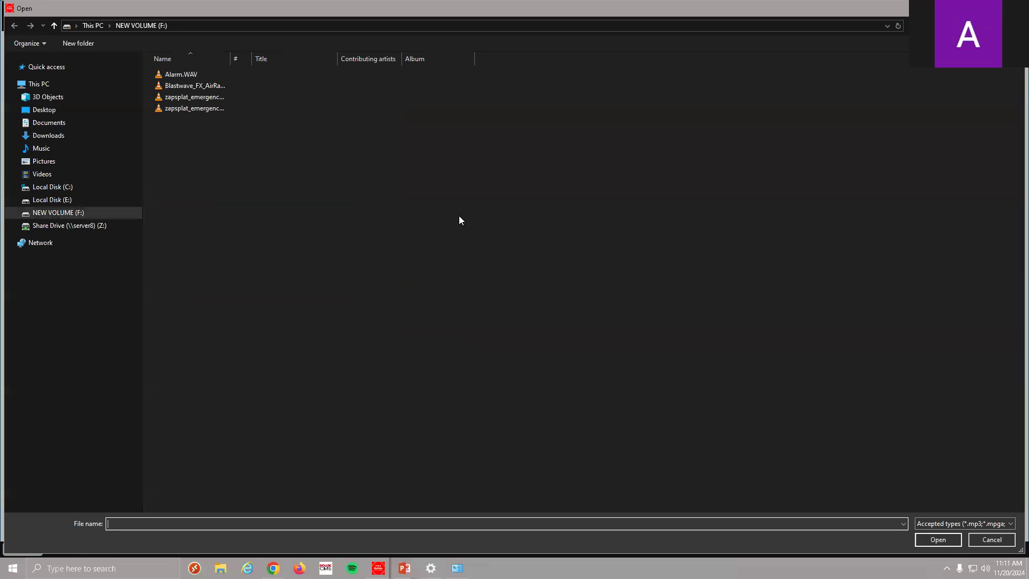
click(208, 75)
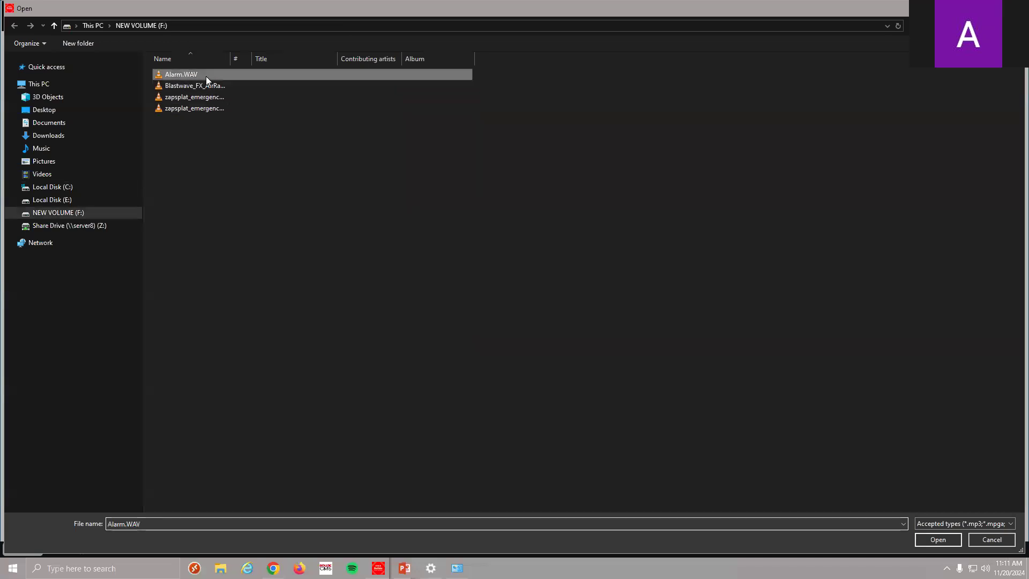
click(208, 106)
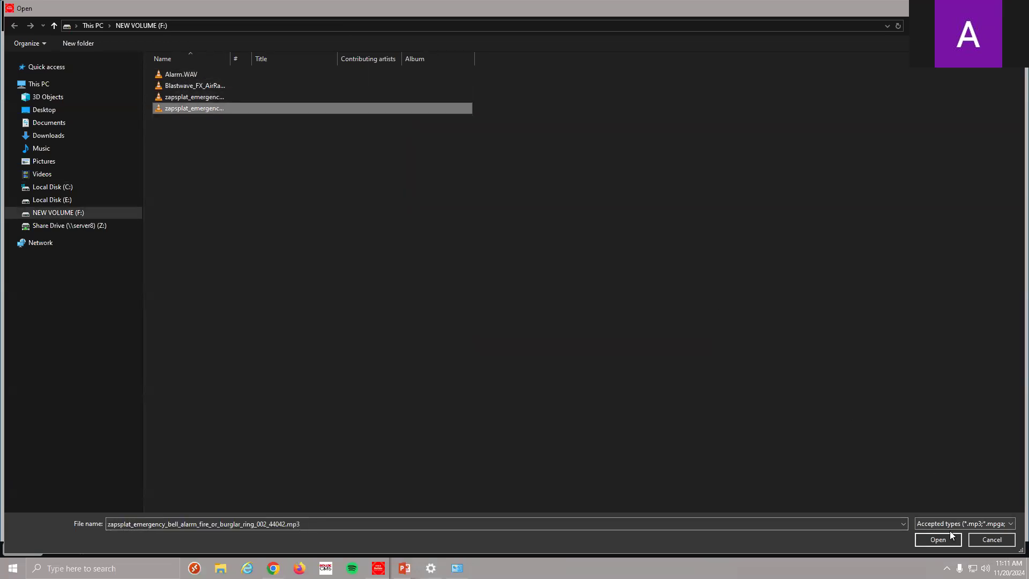
click(948, 542)
click(616, 374)
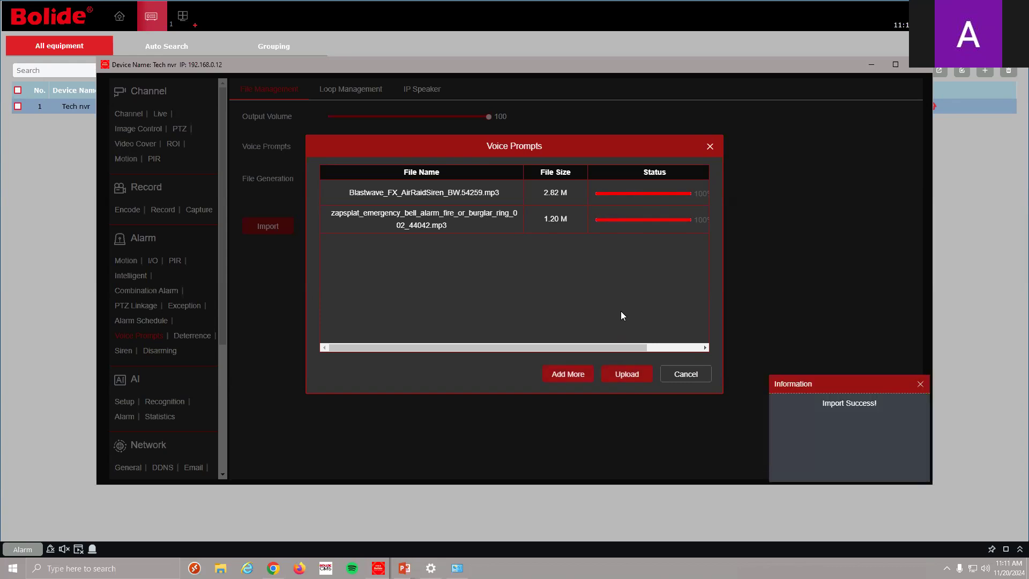
click(687, 376)
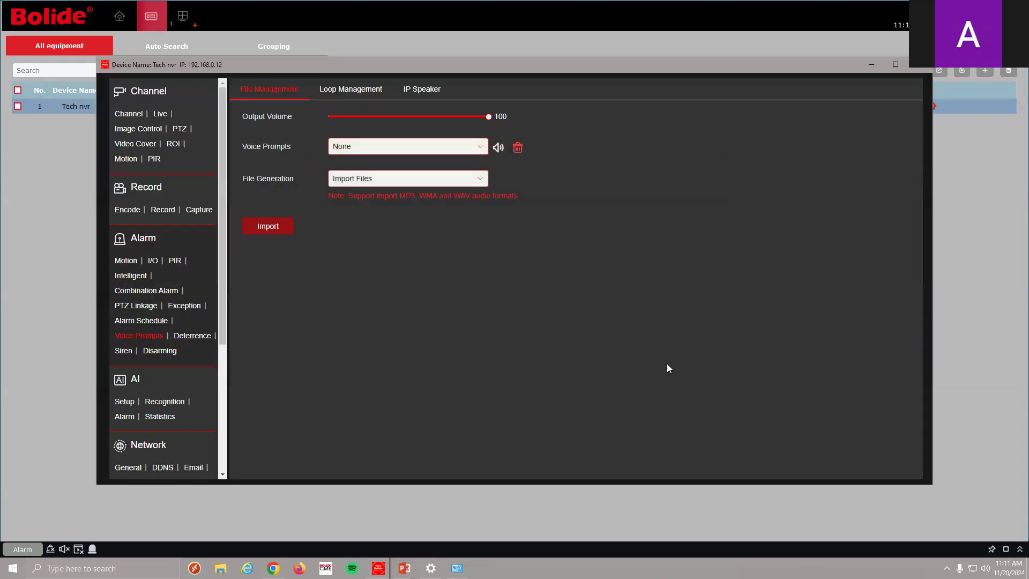
Preview the Blastwave air raid siren, then set the zapsplat emergency bell as voice prompt
click(473, 155)
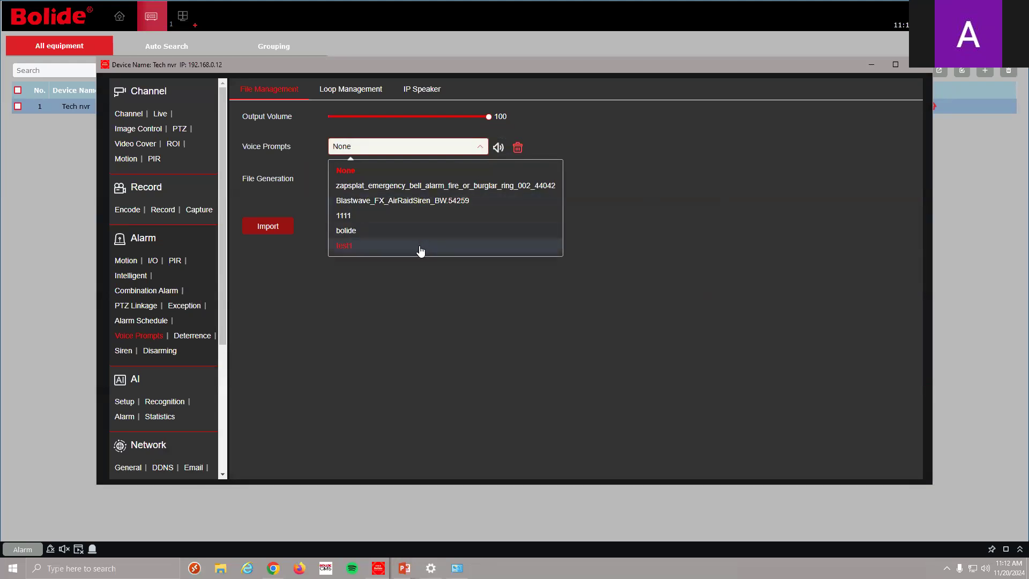
click(440, 208)
click(498, 147)
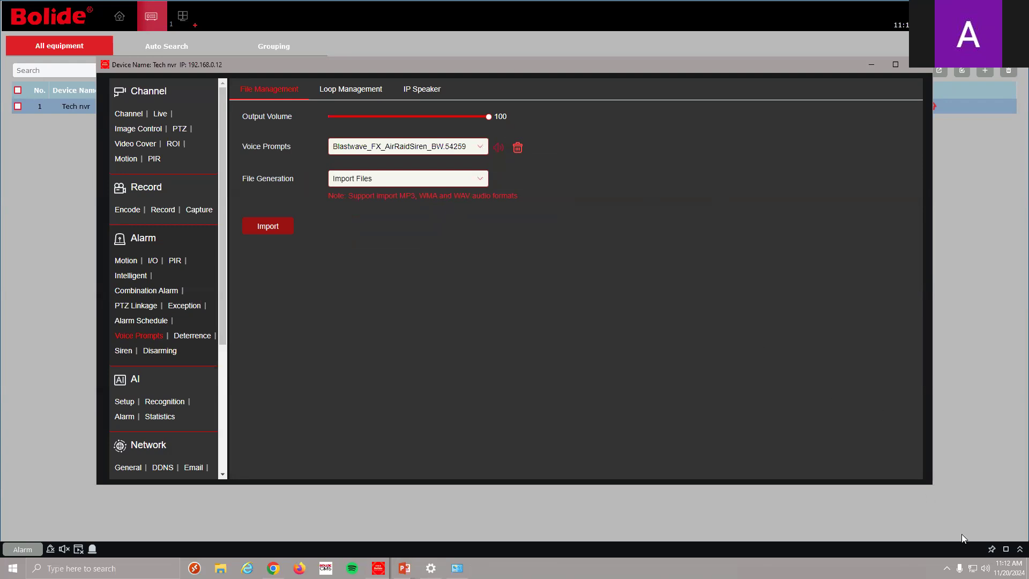
click(482, 147)
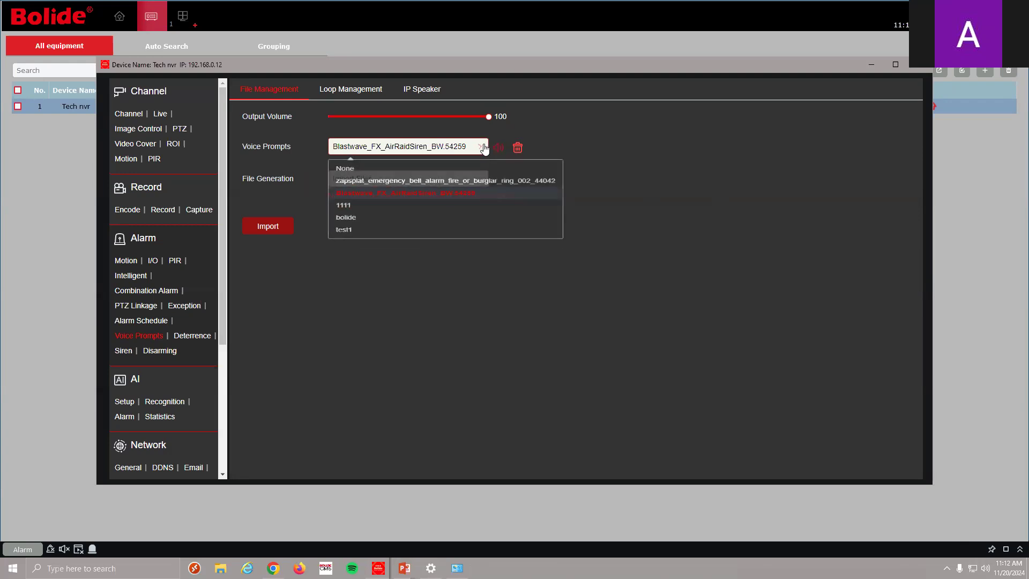
click(483, 185)
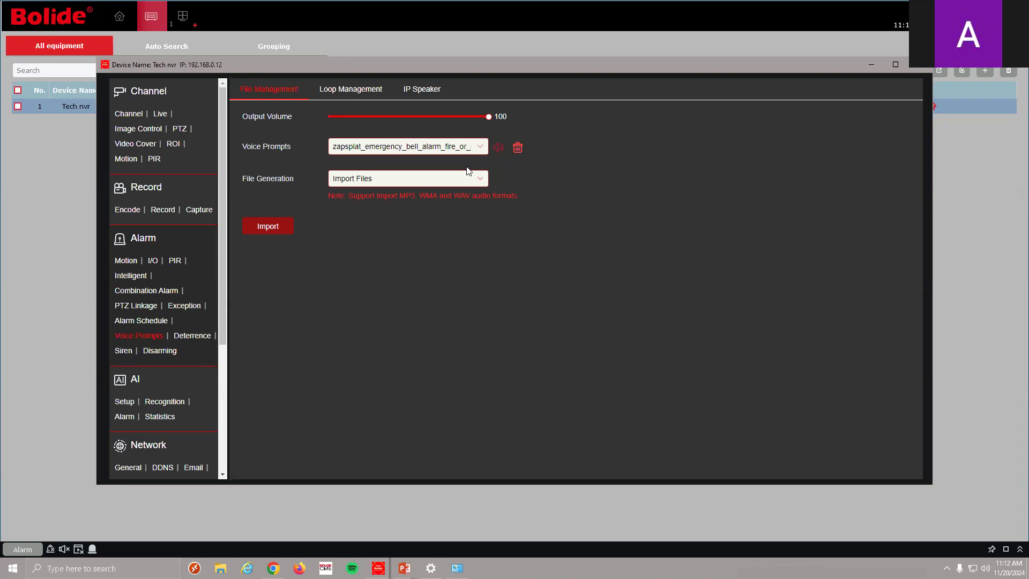
click(461, 180)
Create voice prompt file1 from the English text 'hello' via Internet Server Conversion
click(434, 219)
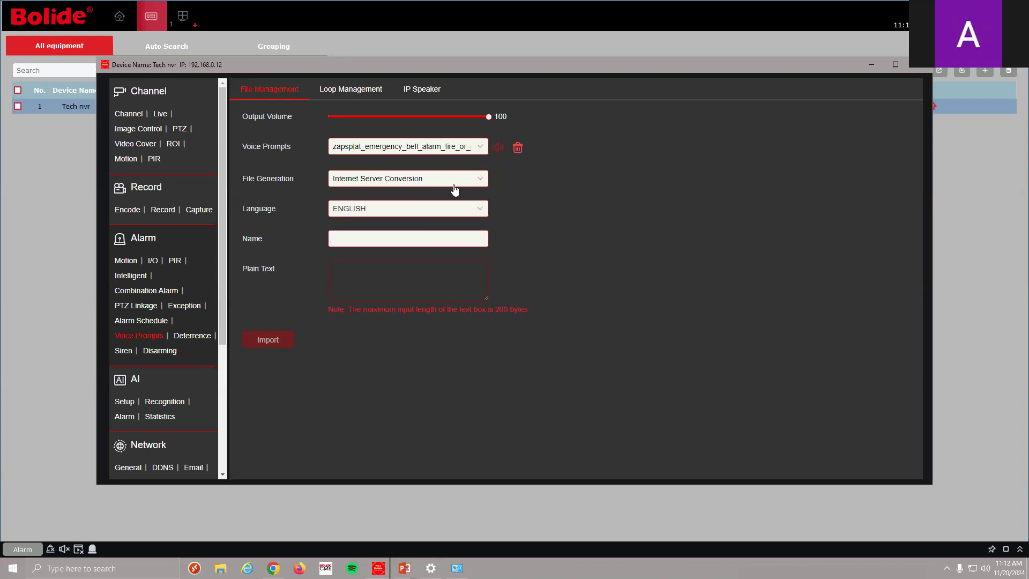
text(file1)
click(400, 286)
text(hello)
click(273, 339)
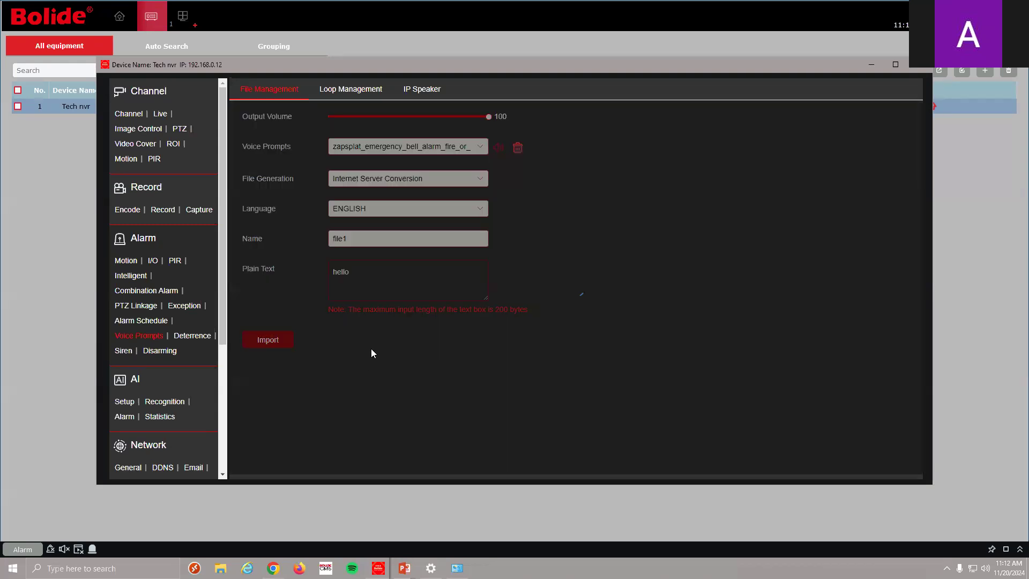
Preview the bolide voice prompt, then select test1 and play its preview
click(481, 148)
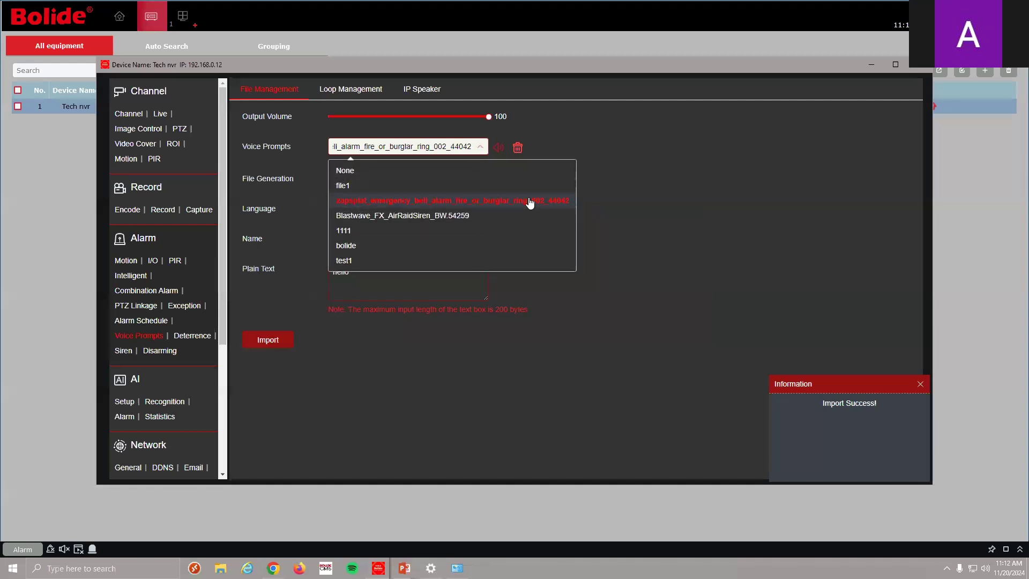
click(394, 248)
click(498, 148)
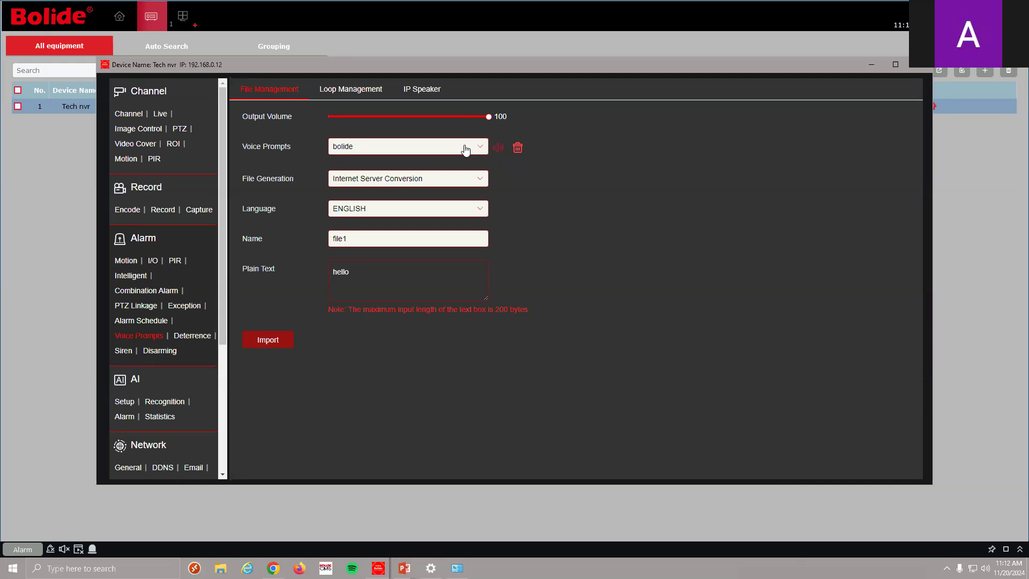
click(475, 150)
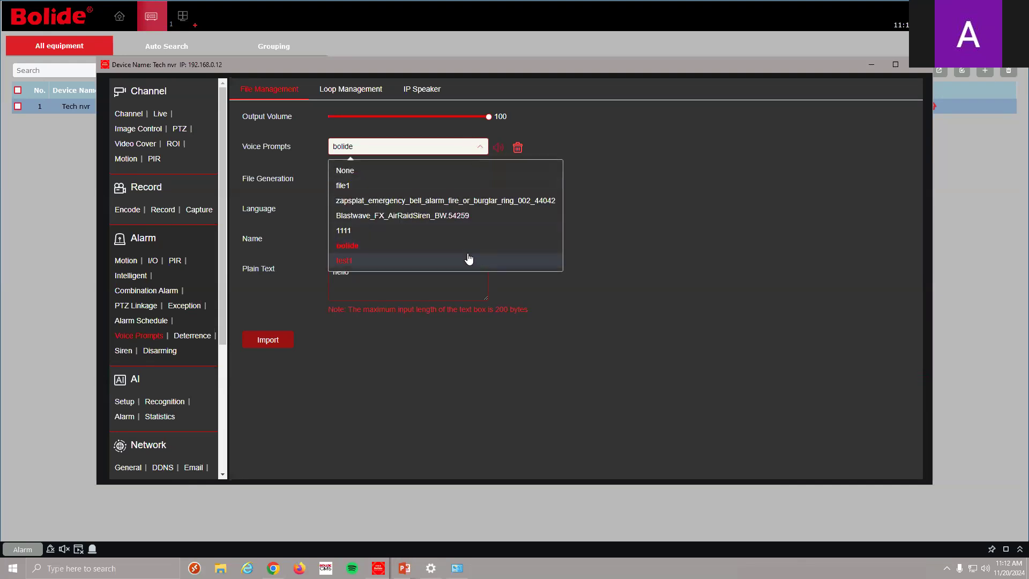
click(468, 260)
click(499, 150)
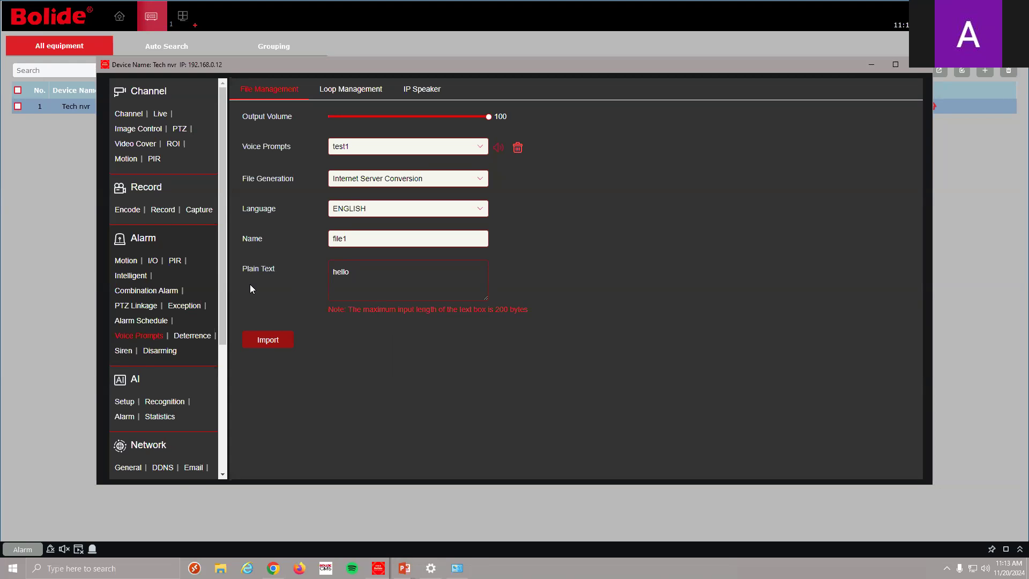
Go to AI Setup and show the Pedestrian & Vehicle settings for CH3
drag(219, 289, 220, 339)
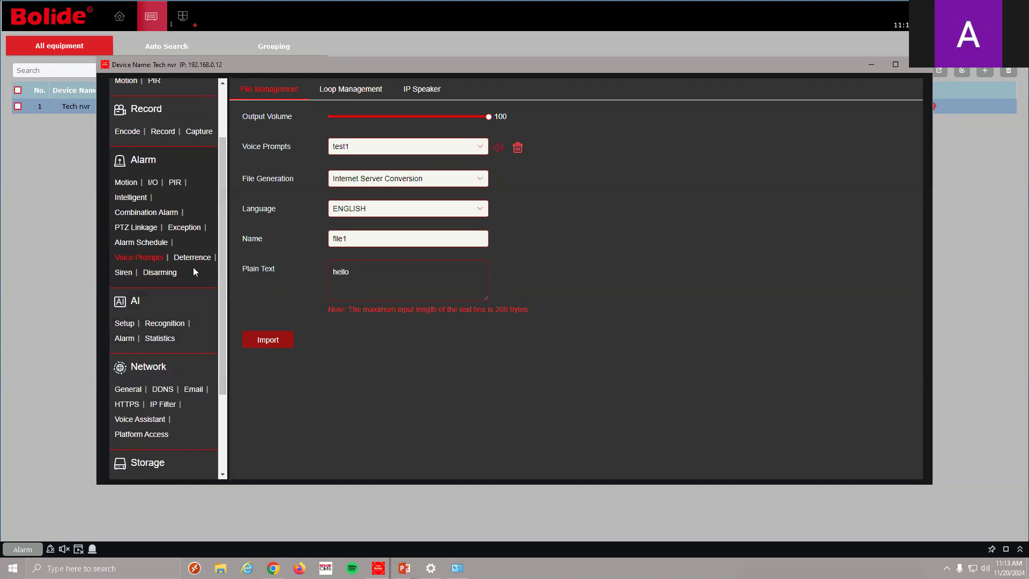
click(124, 323)
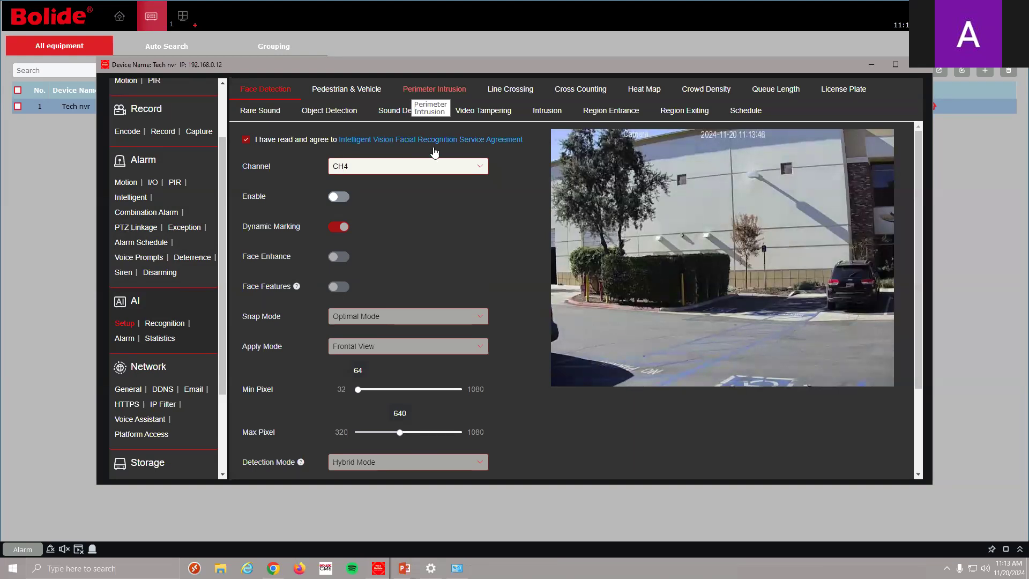
click(362, 86)
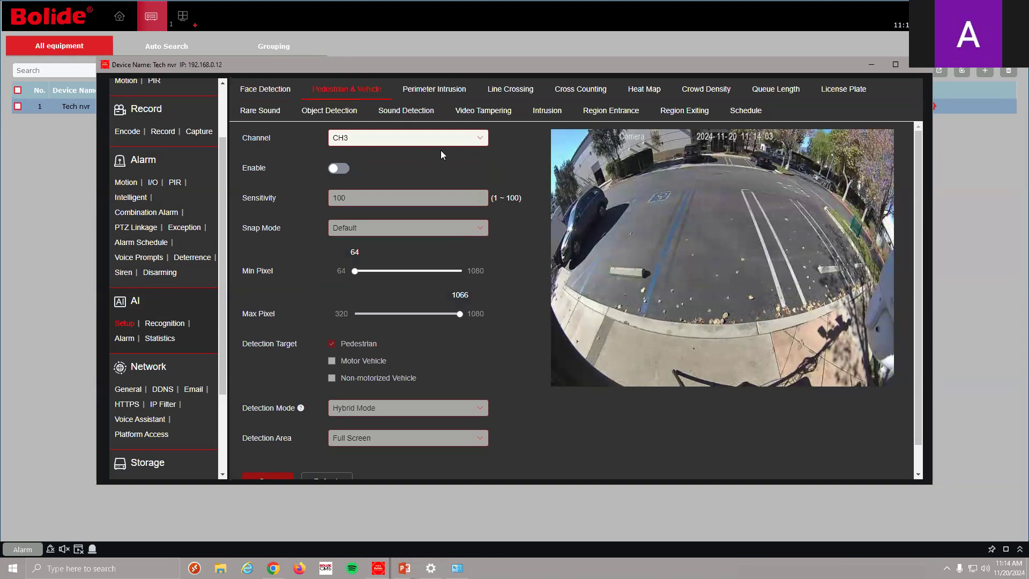
Enable Pedestrian & Vehicle detection on CH3, targeting pedestrians at sensitivity 100
scroll(441, 153, down, 1)
scroll(449, 186, up, 1)
scroll(396, 179, down, 1)
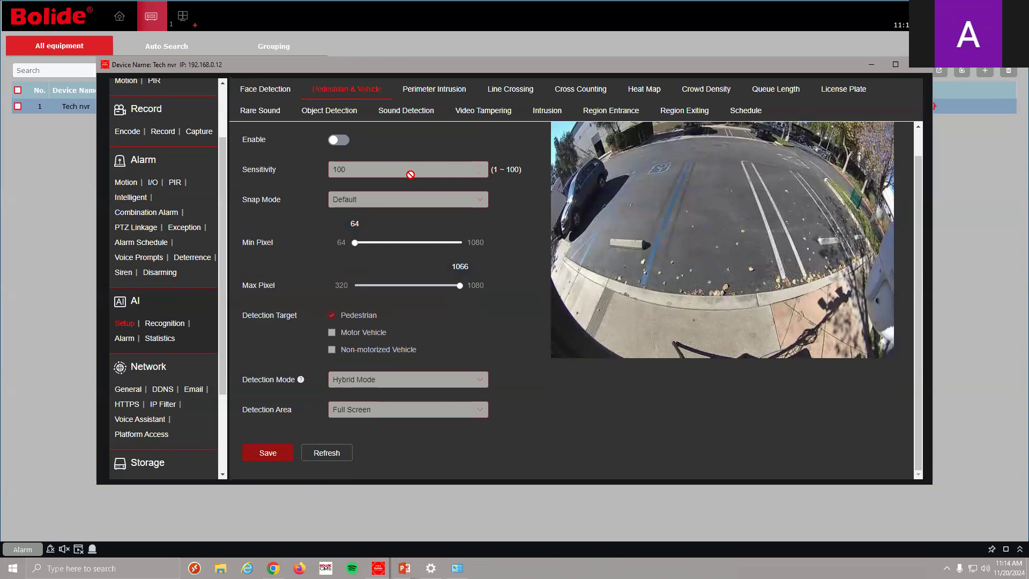
scroll(412, 173, up, 1)
click(340, 168)
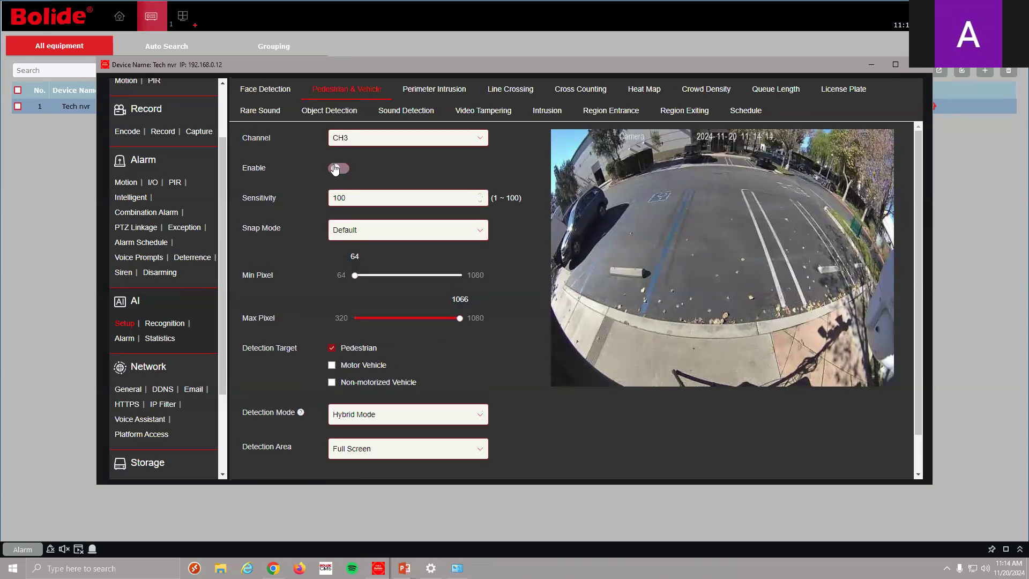
scroll(420, 173, down, 2)
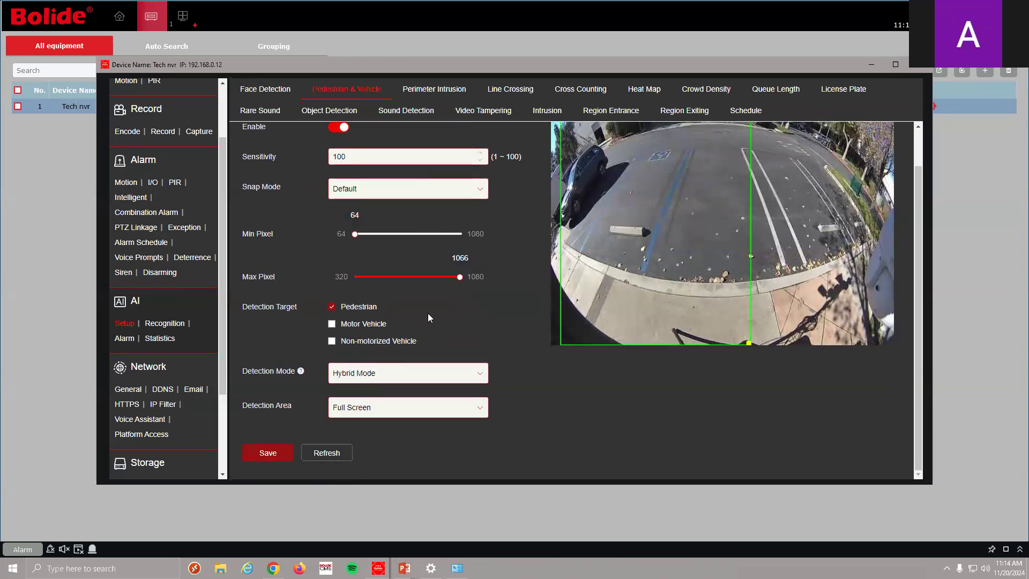
scroll(425, 225, up, 2)
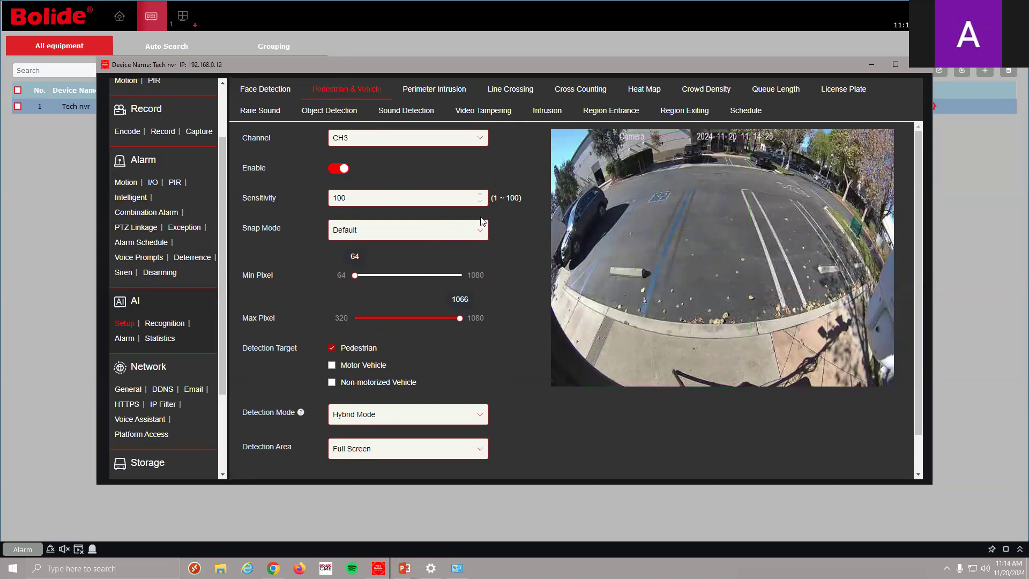
scroll(479, 220, down, 1)
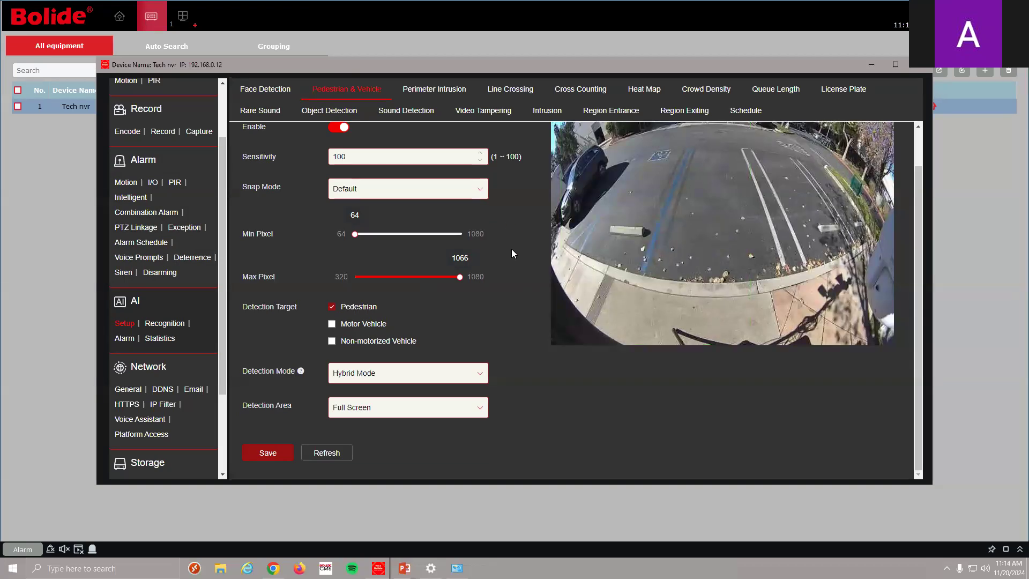
scroll(512, 250, up, 1)
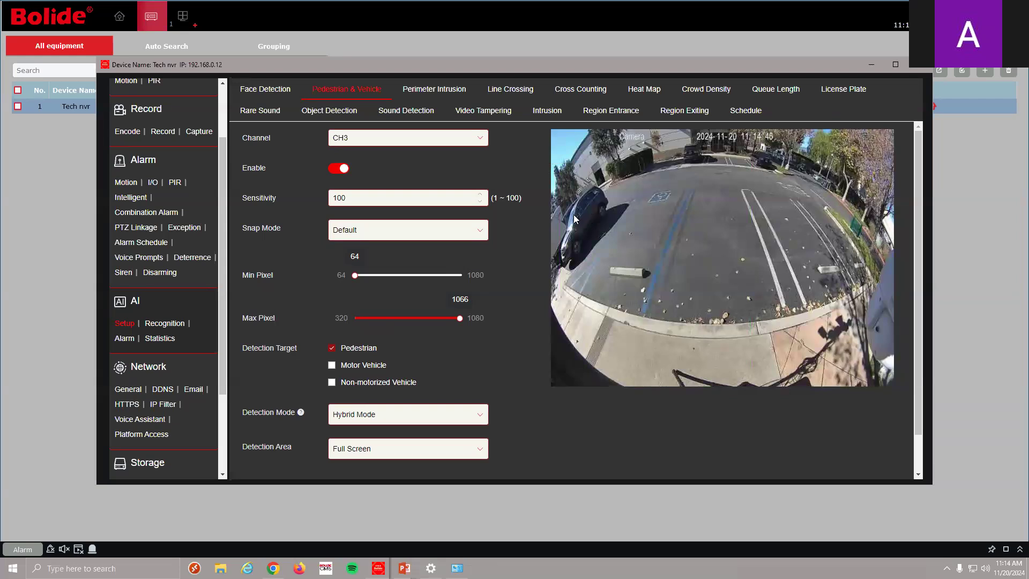
Show the CH3 Pedestrian & Vehicle alarm linkage settings down to the recording channel options
click(125, 338)
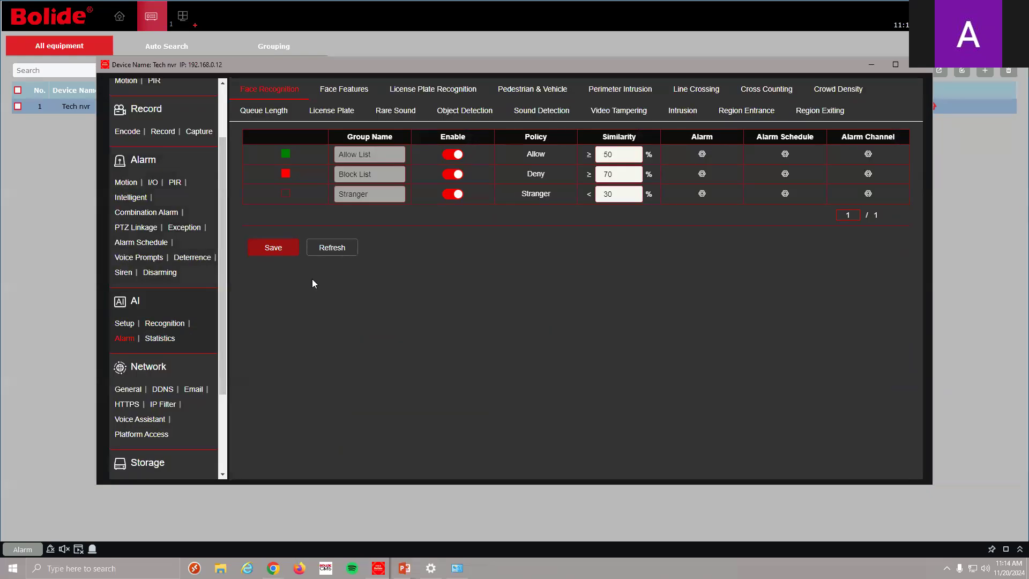
click(541, 93)
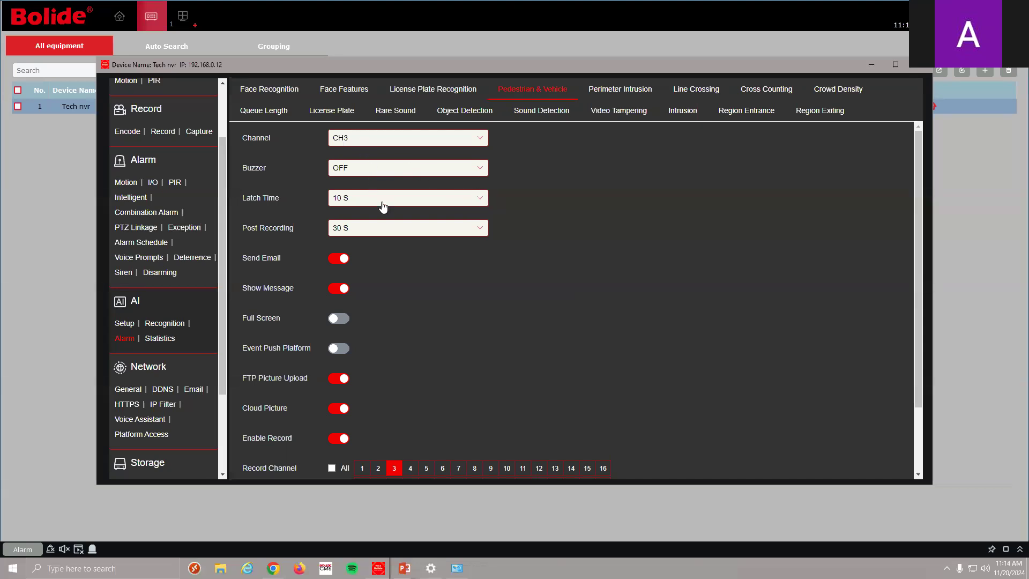
scroll(398, 248, down, 3)
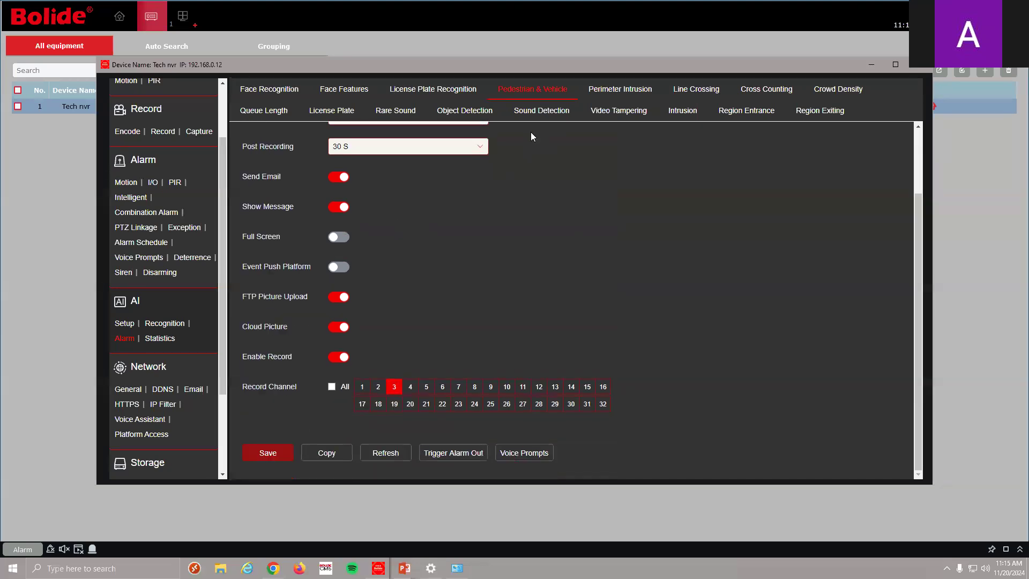
Set the alarm's voice prompt to test1, playing on Local and IP Speaker1
click(527, 463)
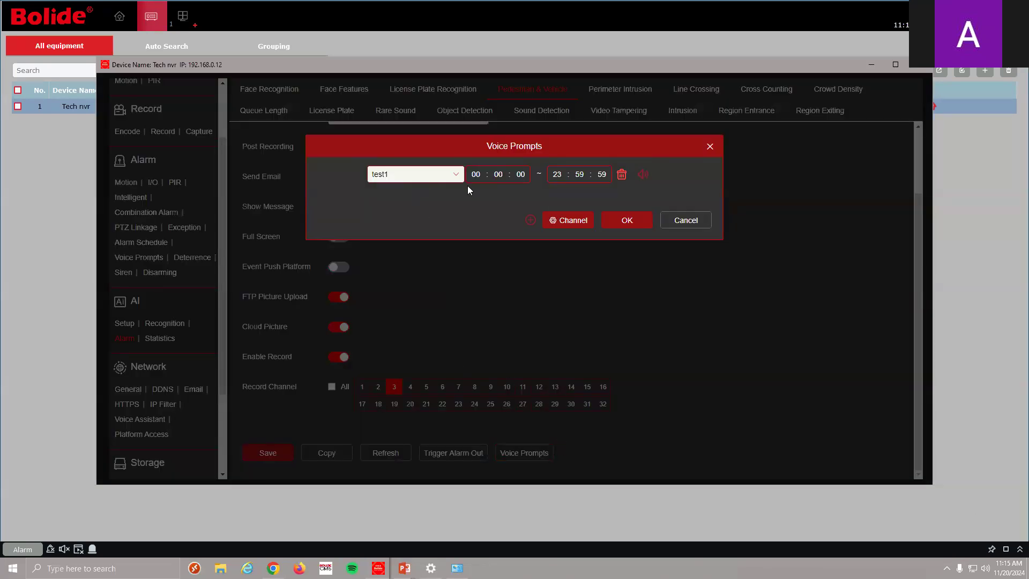
click(448, 175)
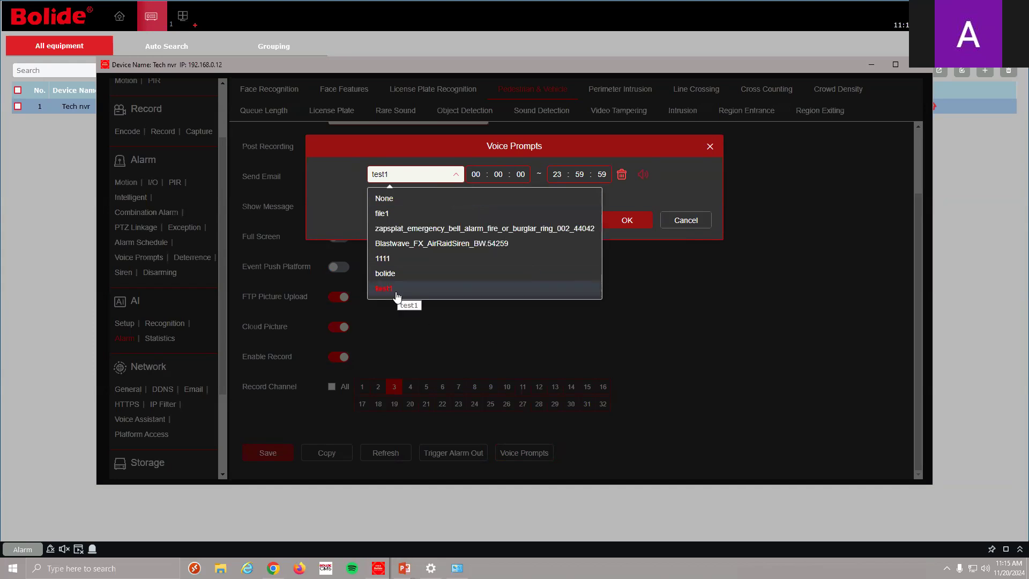
click(429, 305)
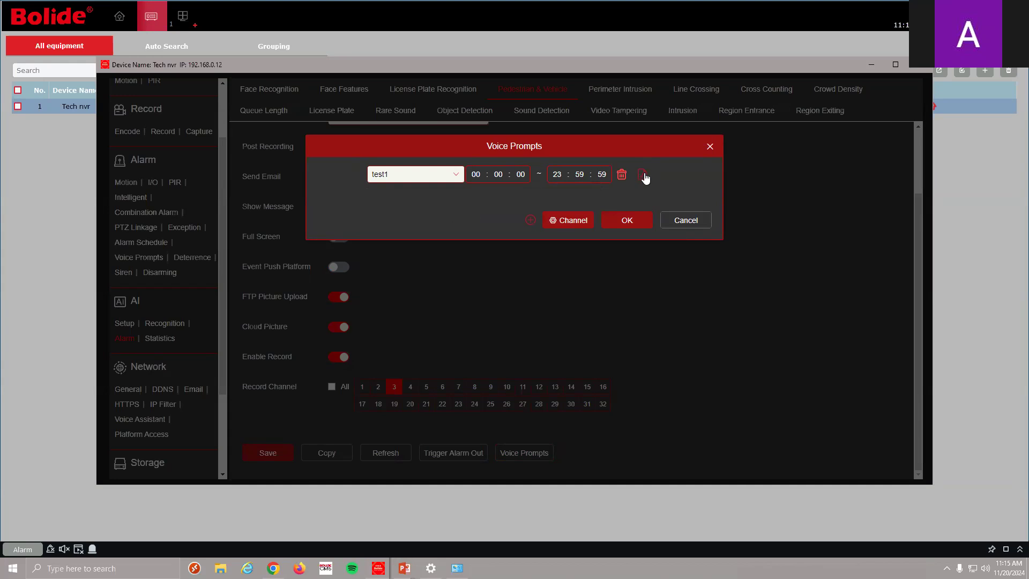
click(577, 216)
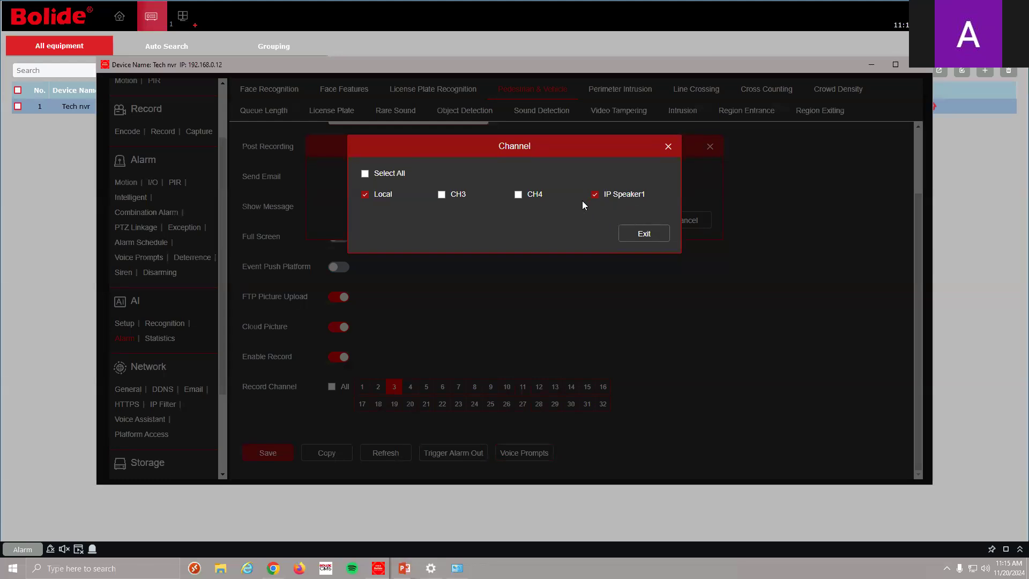
click(645, 234)
click(643, 223)
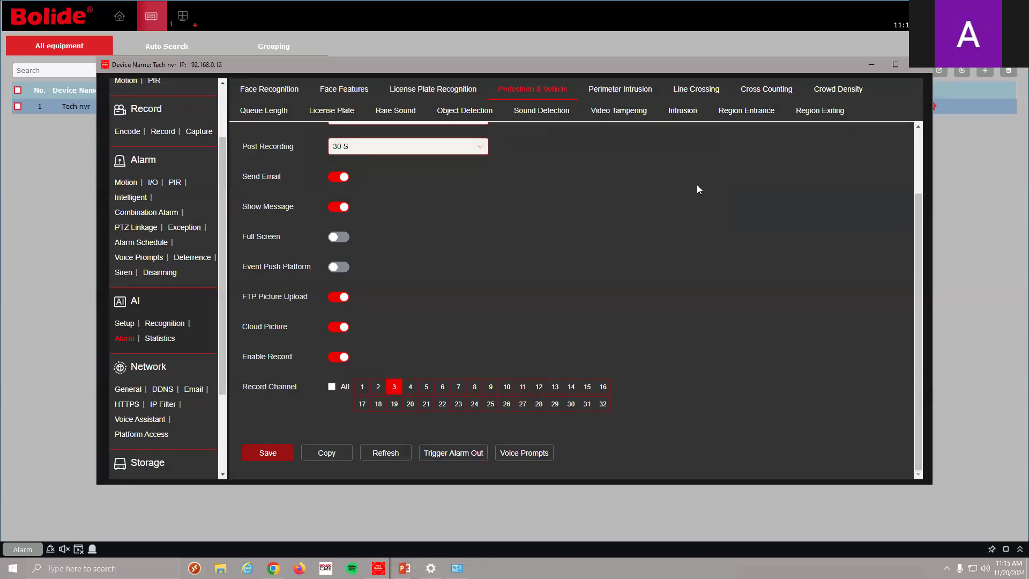
Close the Tech nvr remote configuration window
scroll(222, 330, up, 3)
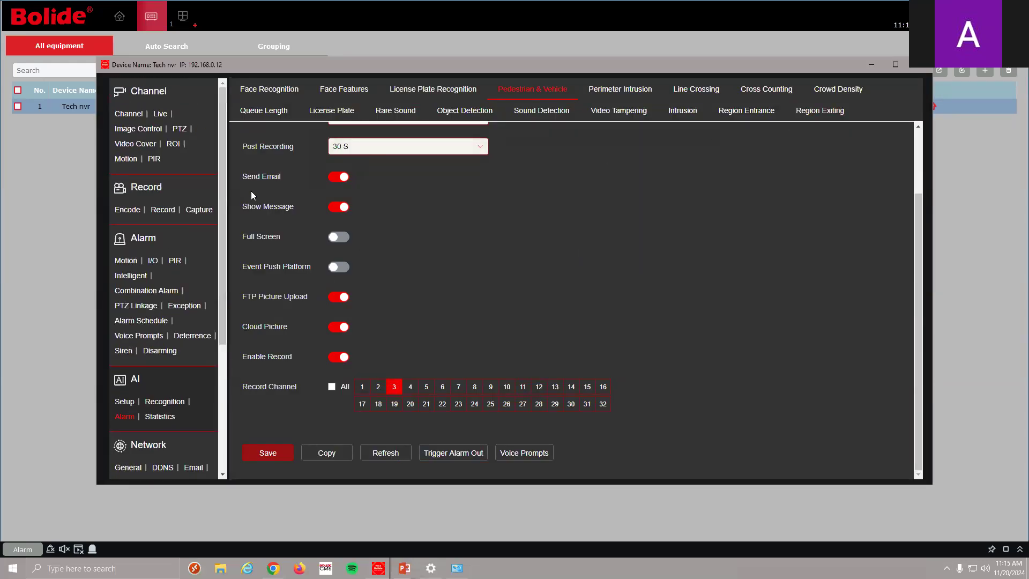
click(872, 64)
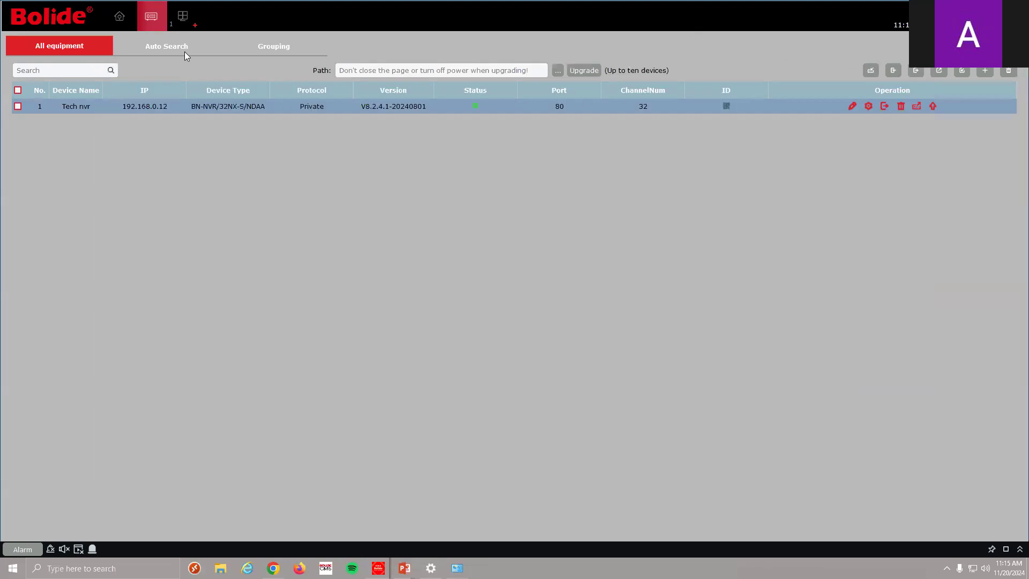
click(183, 16)
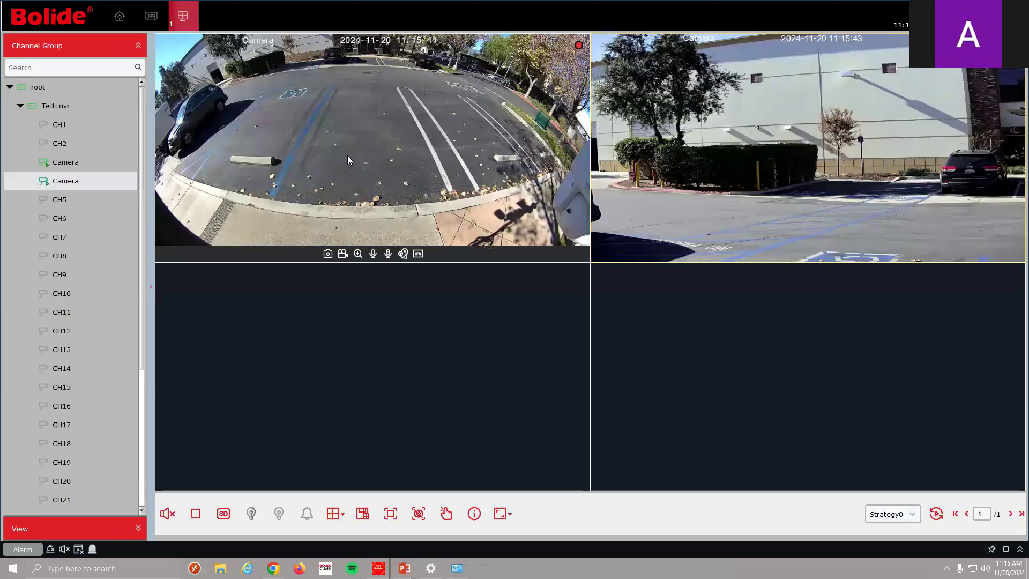
Enlarge the parking-lot camera, unmute and lower its audio volume, then mute it again
double_click(347, 156)
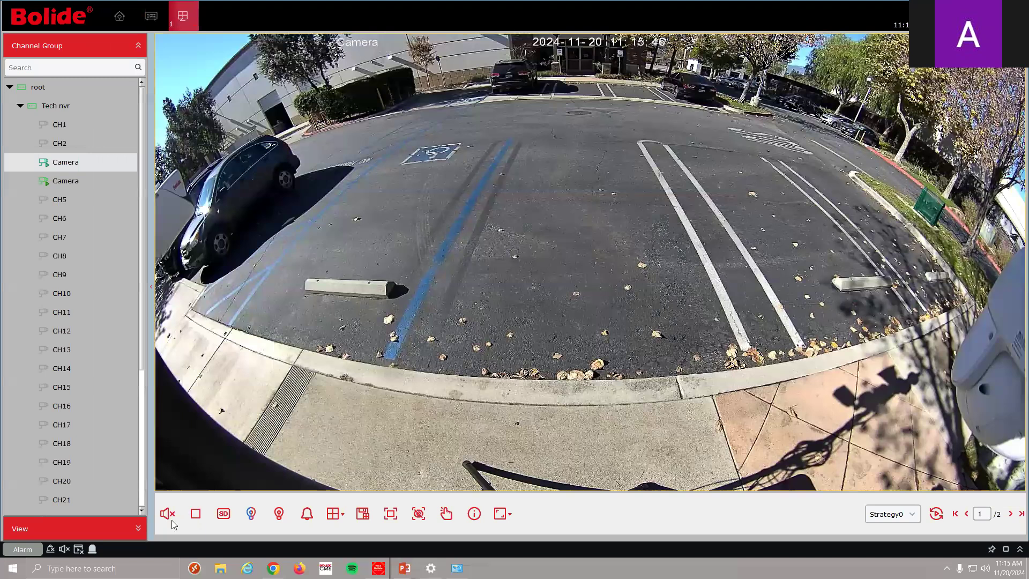
click(174, 520)
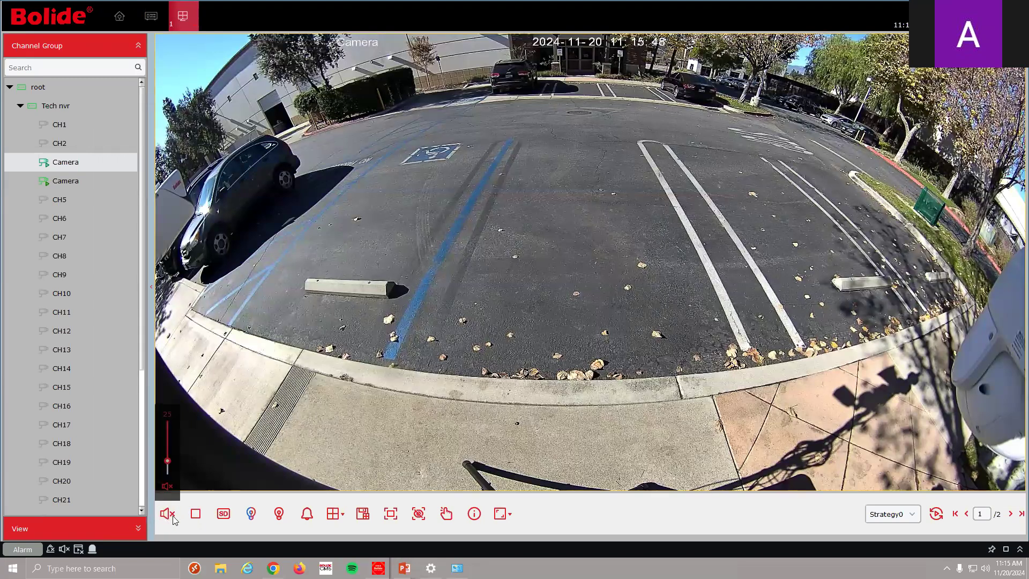
click(167, 487)
drag(168, 464, 168, 423)
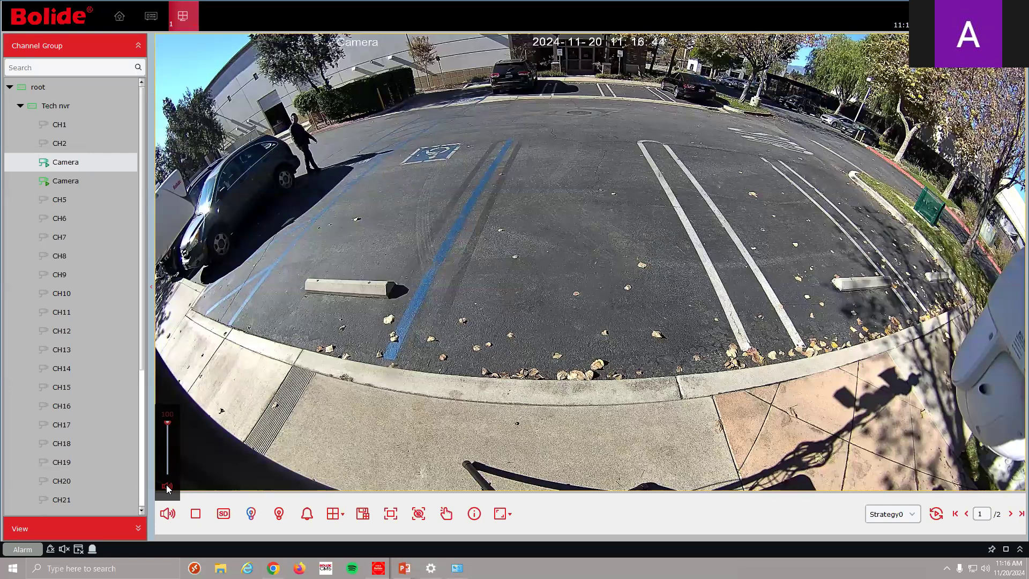
click(167, 486)
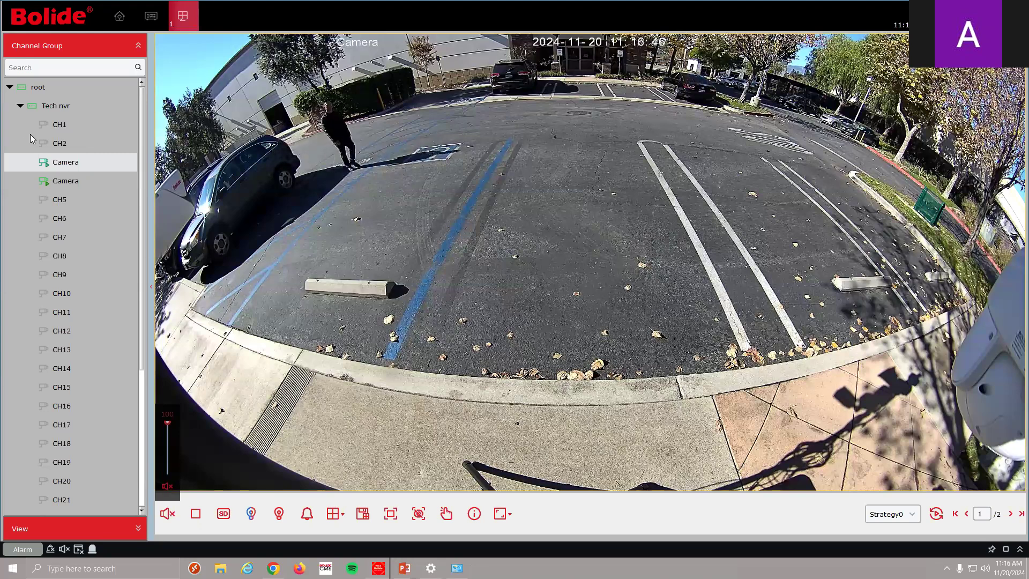
right_click(61, 103)
Reopen the Tech nvr remote configuration and go to AI Setup, showing CH4 Face Detection
click(105, 215)
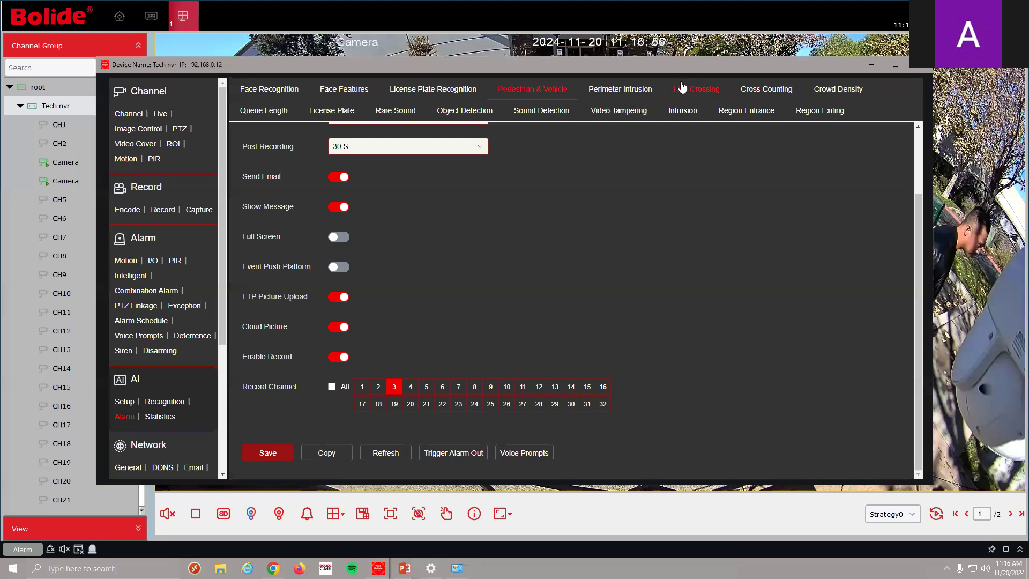
drag(677, 69, 682, 59)
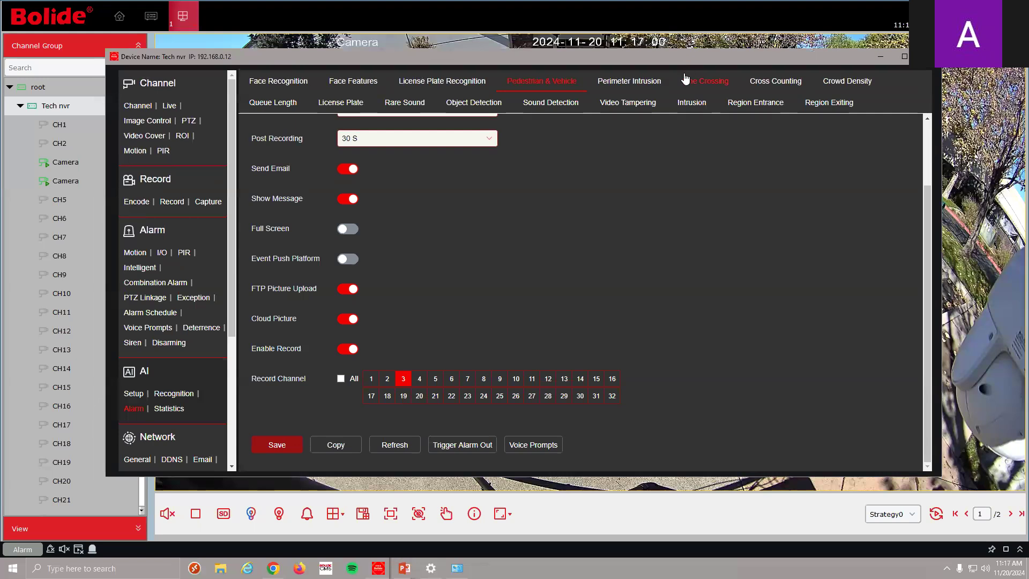
click(654, 81)
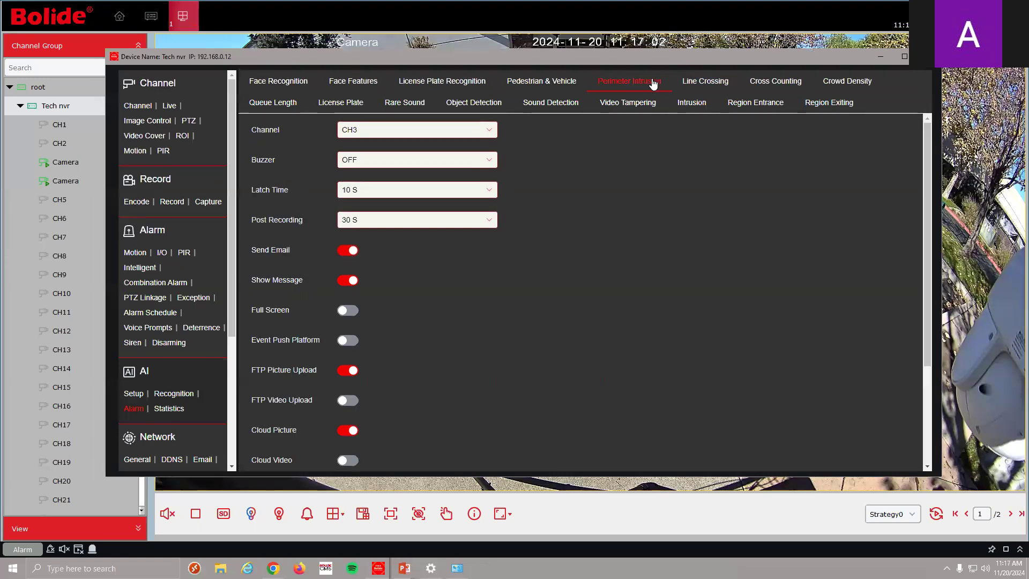
click(134, 394)
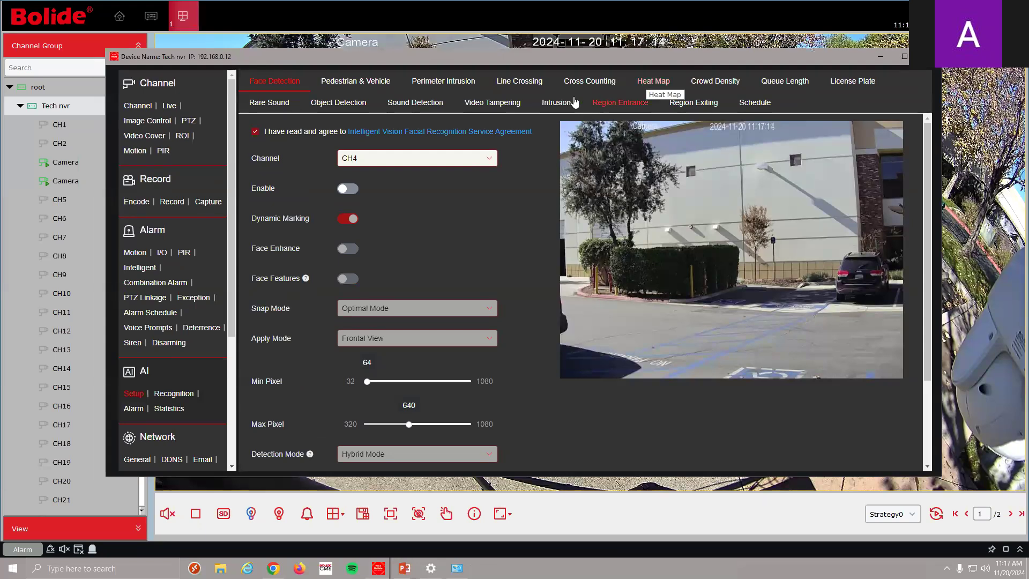
Check the Face Features alarm voice prompt, leave it at None, and show CH3 Motion alarm settings
click(133, 410)
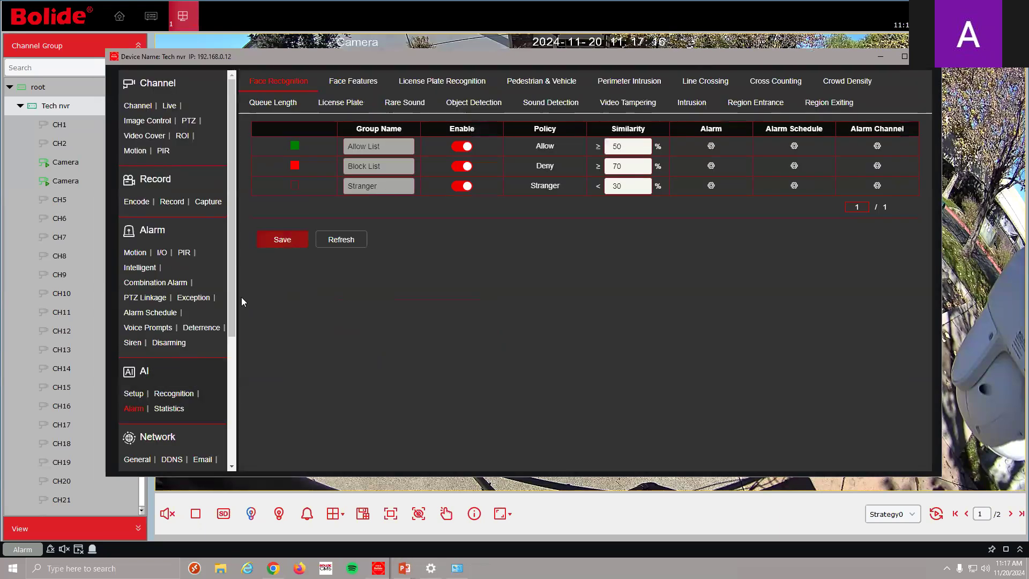
click(354, 81)
scroll(624, 326, down, 2)
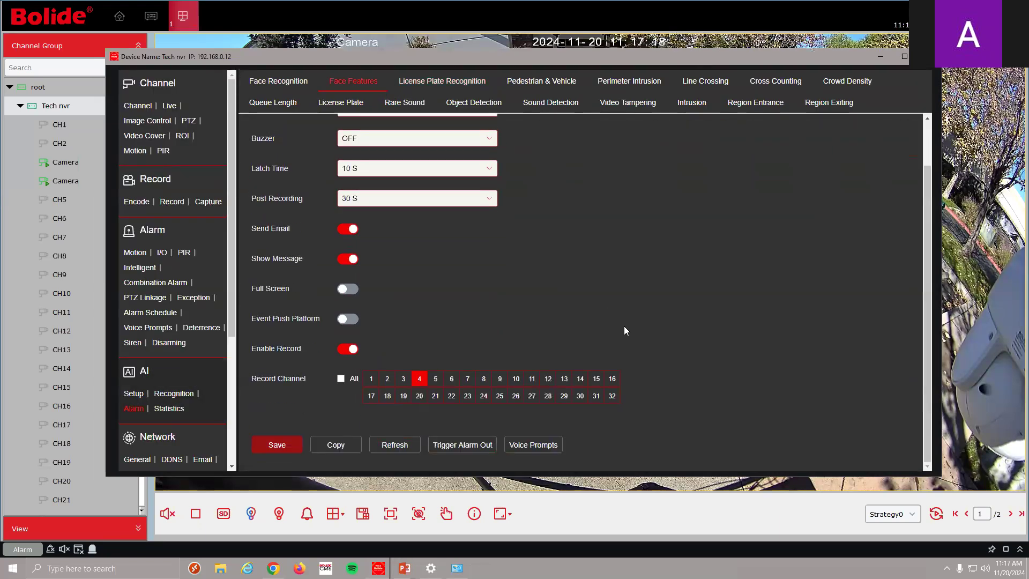
click(530, 454)
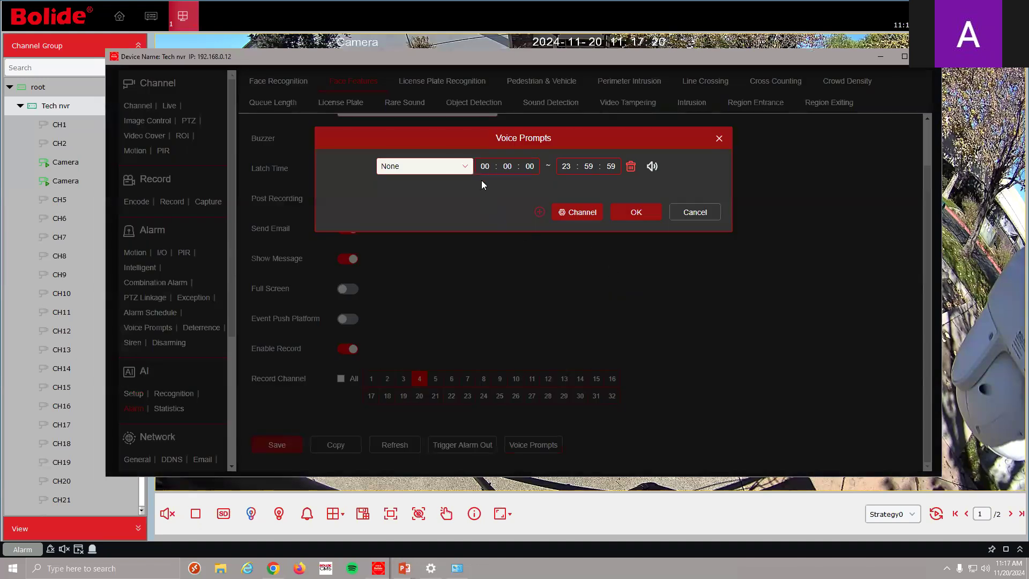
click(465, 168)
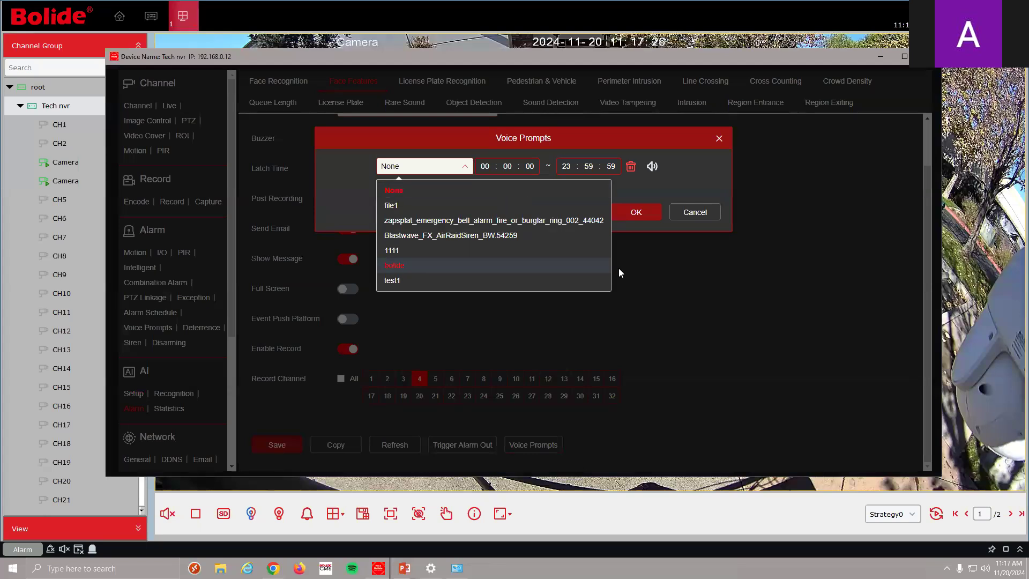
click(696, 222)
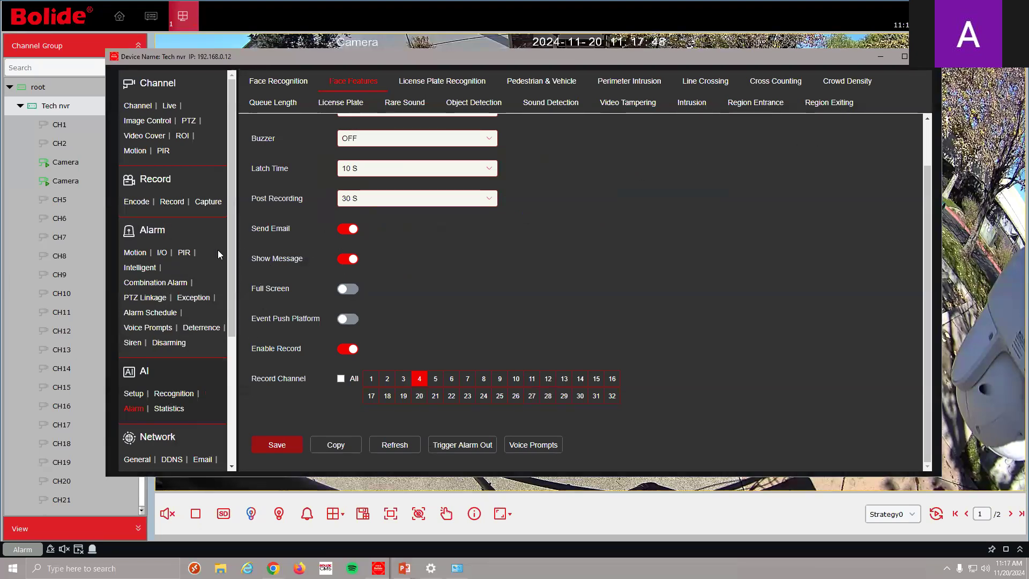
click(135, 254)
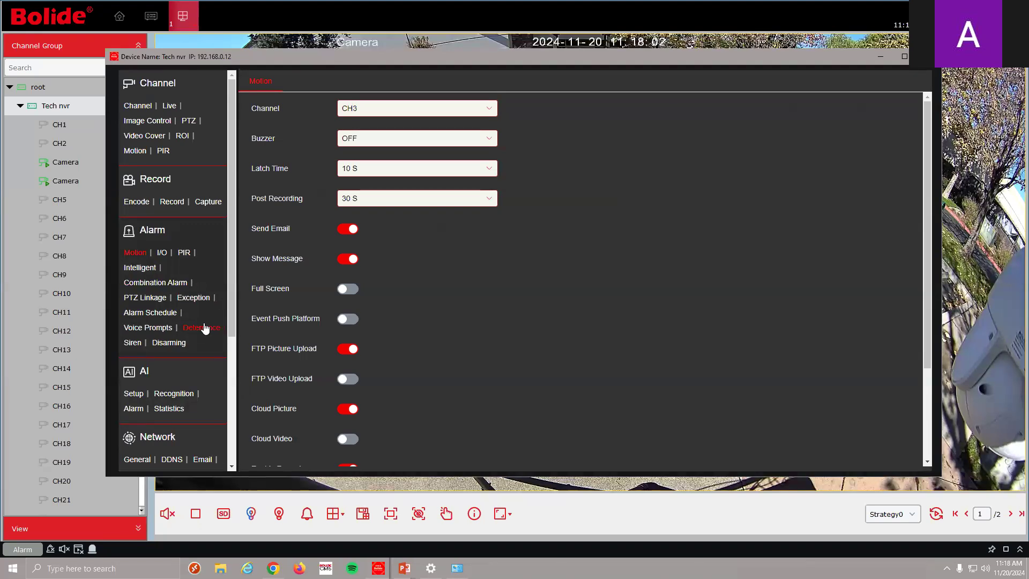
Check the Exception alarm page, keep Video Loss as the event type, and minimize the window
click(198, 300)
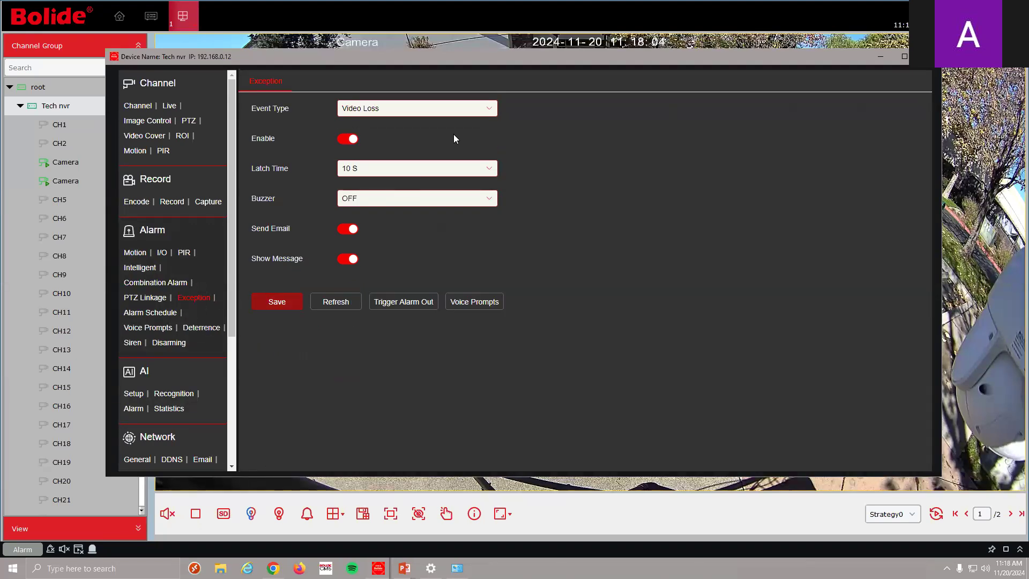
click(472, 112)
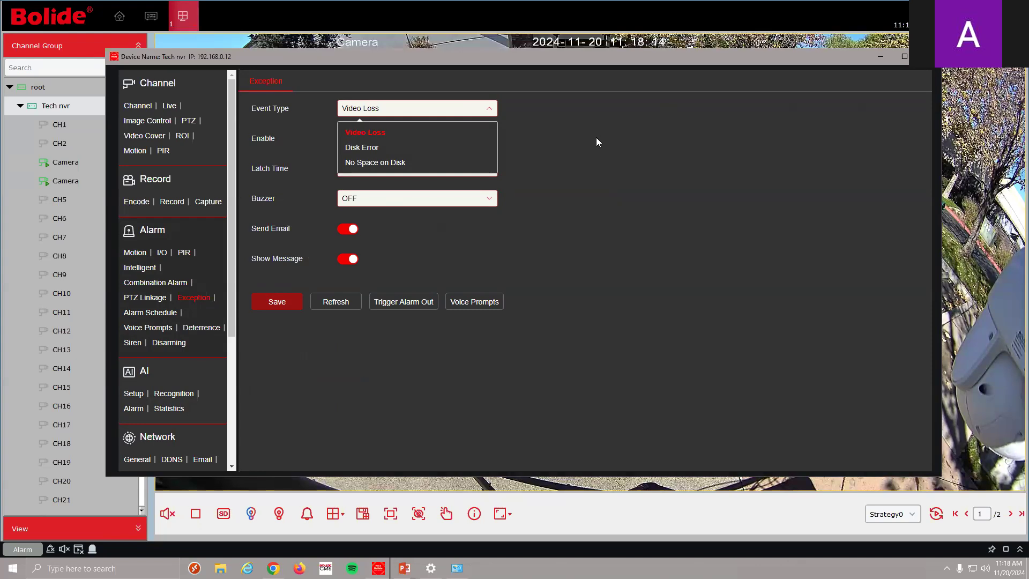
click(694, 249)
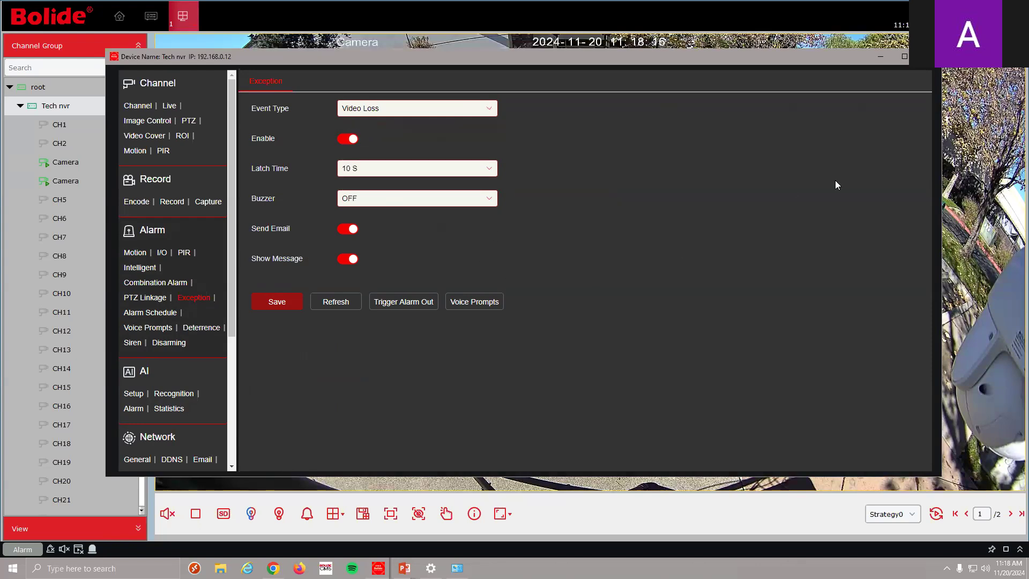
click(882, 56)
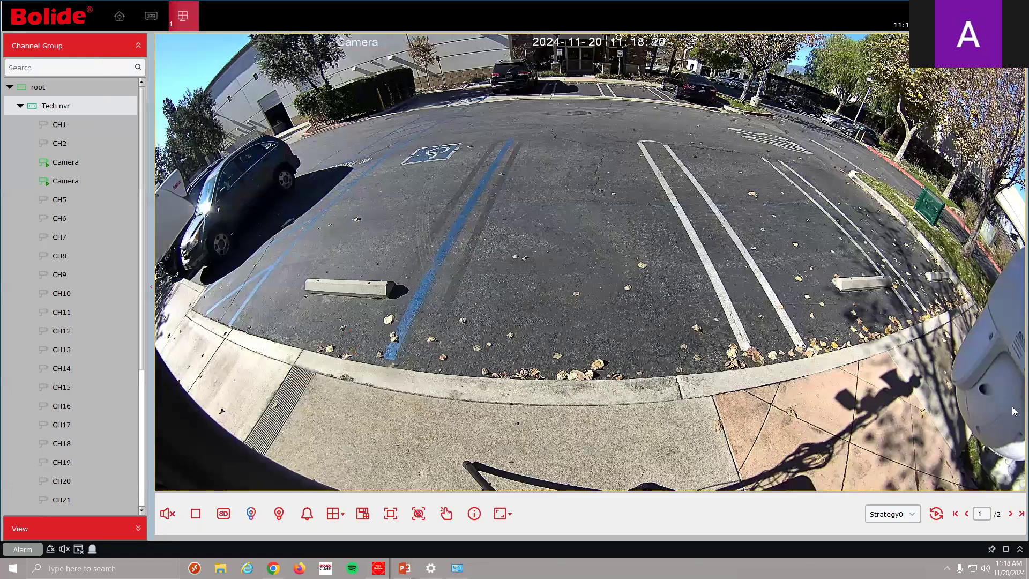
Reopen the Tech nvr device's remote configuration
mouse_move(321, 412)
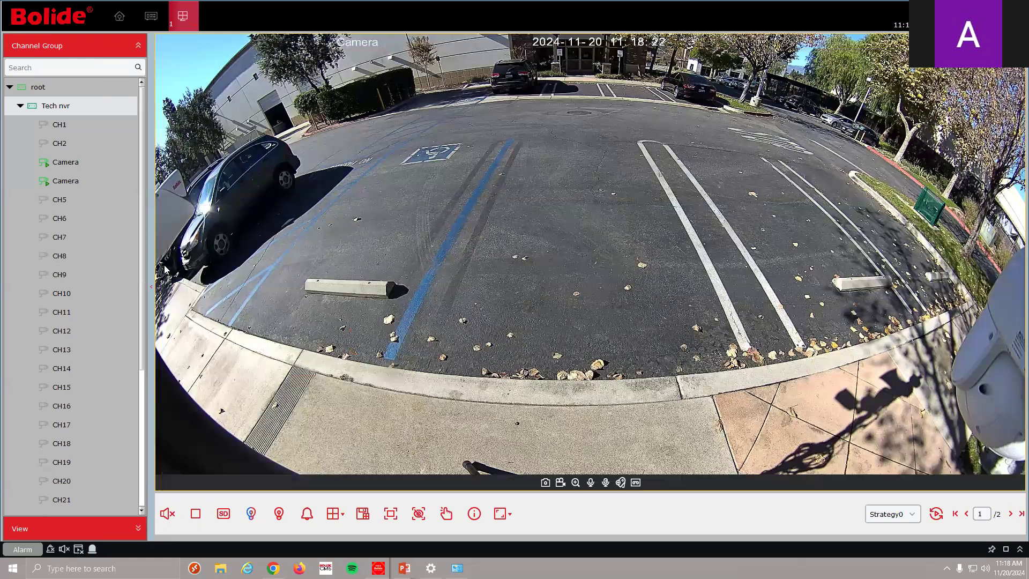
scroll(141, 272, down, 1)
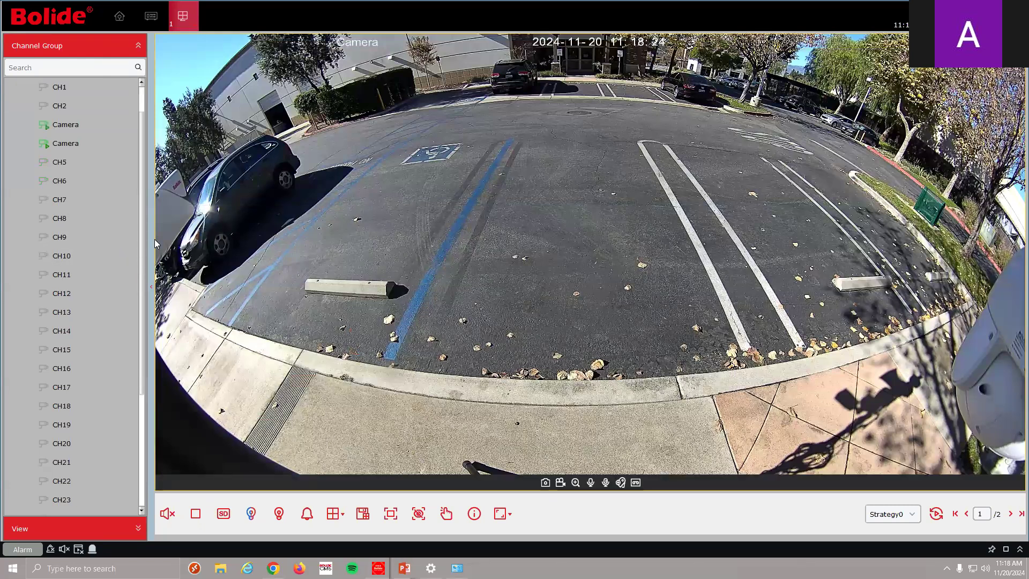
scroll(153, 191, up, 1)
mouse_move(281, 410)
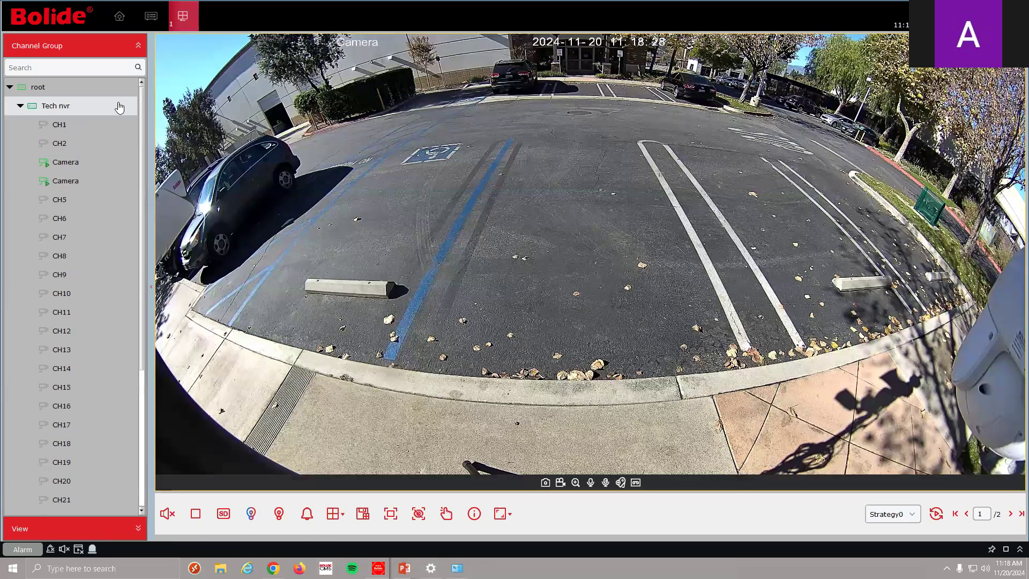
right_click(81, 102)
click(129, 213)
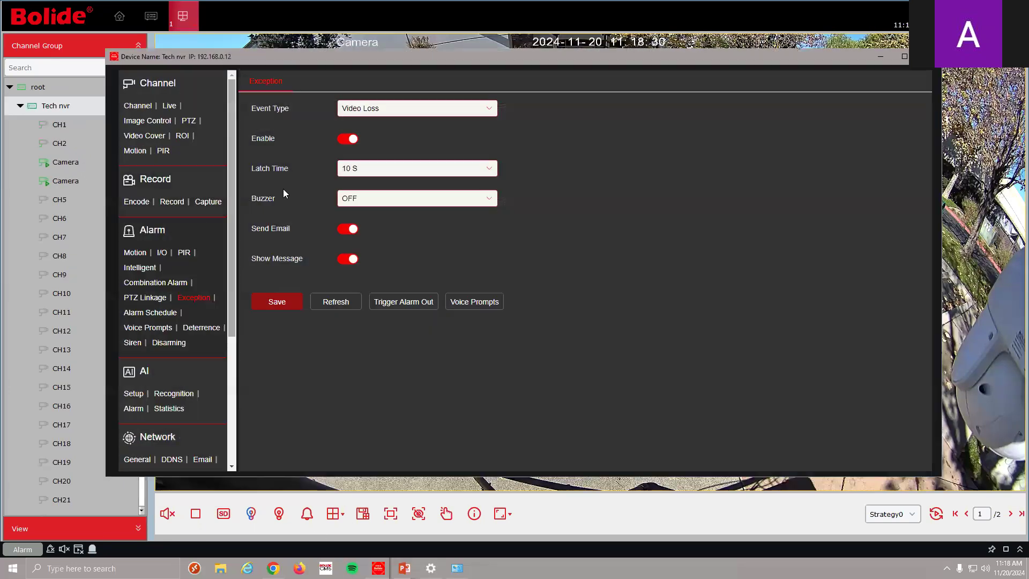
drag(233, 195, 234, 207)
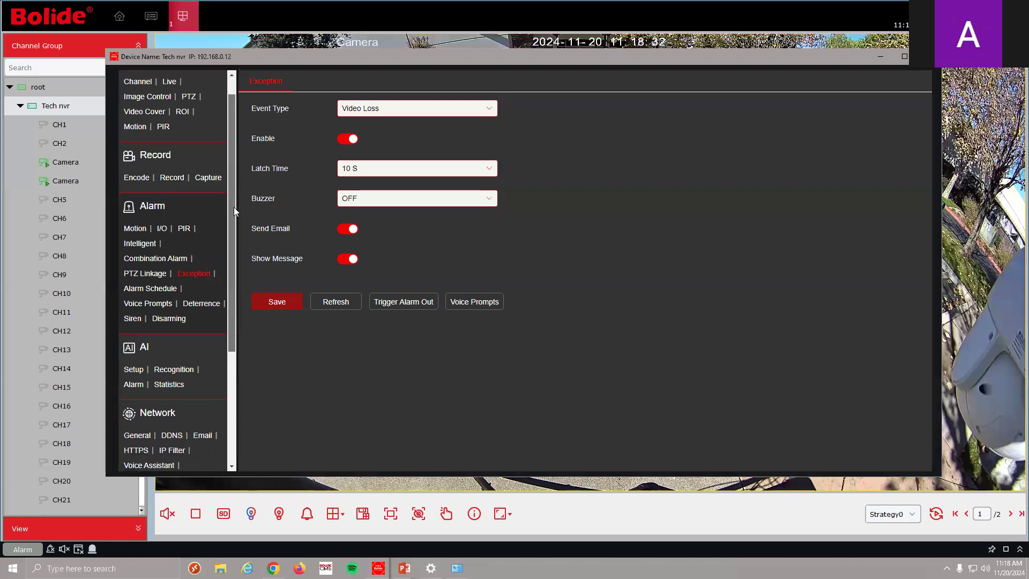
Go to the AI Alarm page and view the Allow List face alarm settings
click(135, 369)
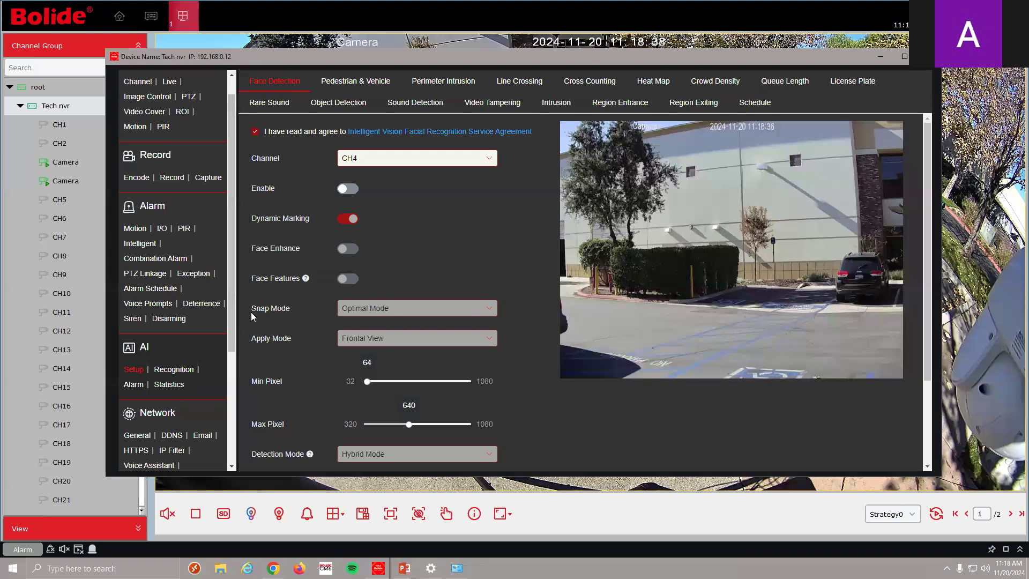
click(133, 385)
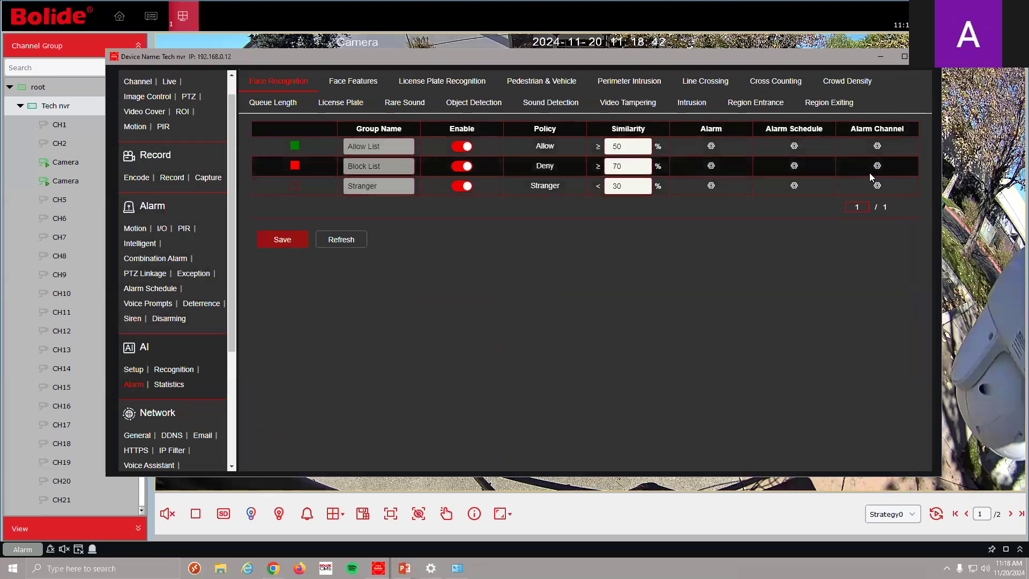
click(711, 146)
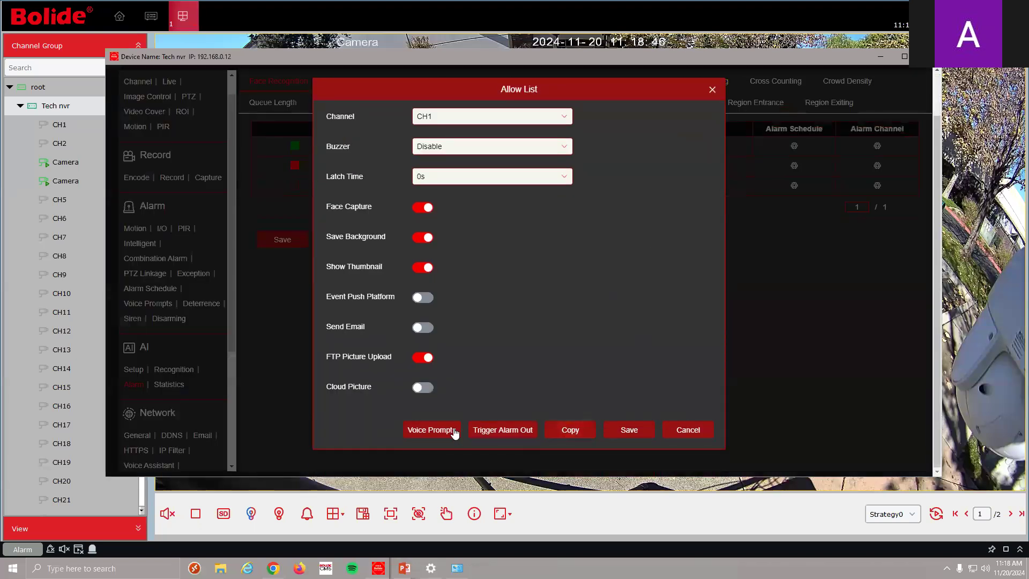
click(711, 96)
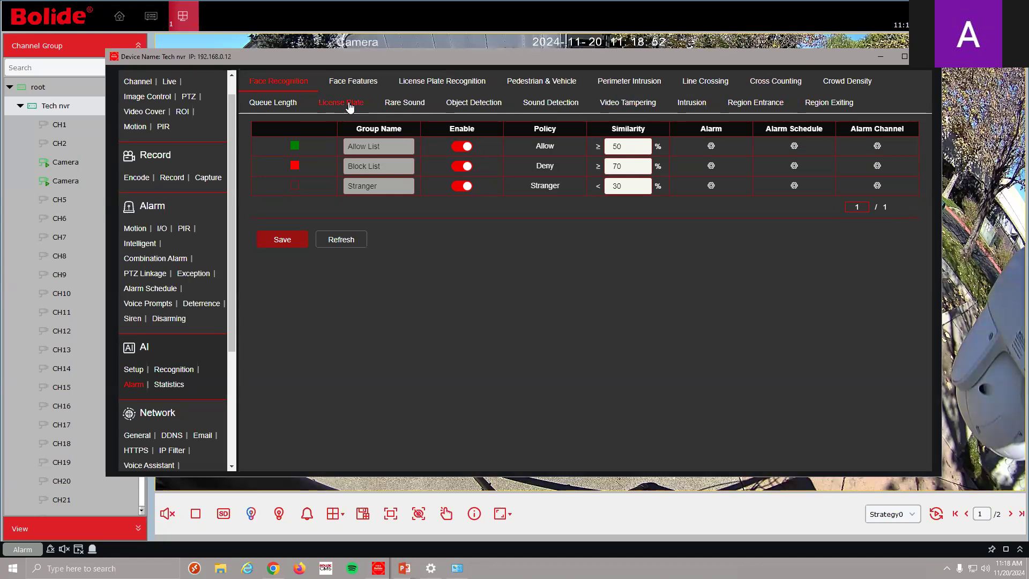
Review a License Plate Recognition group's alarm and voice prompt settings, then minimize the window
click(442, 81)
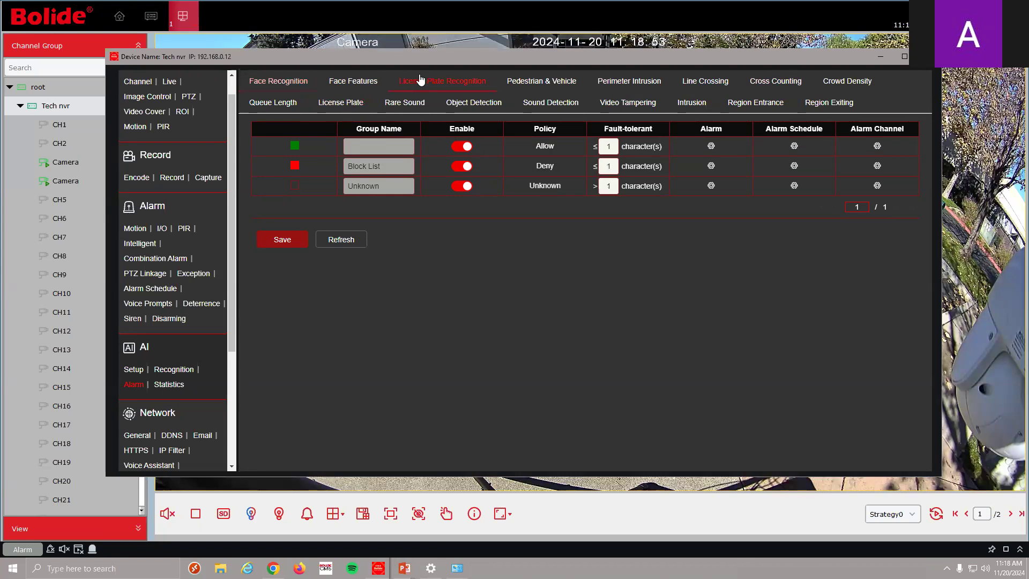
click(712, 146)
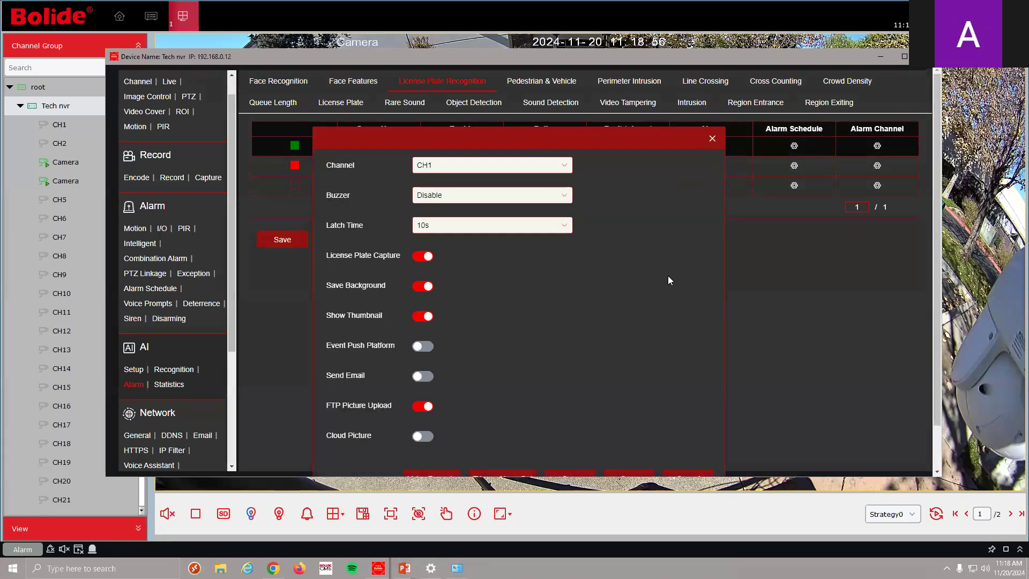
click(445, 431)
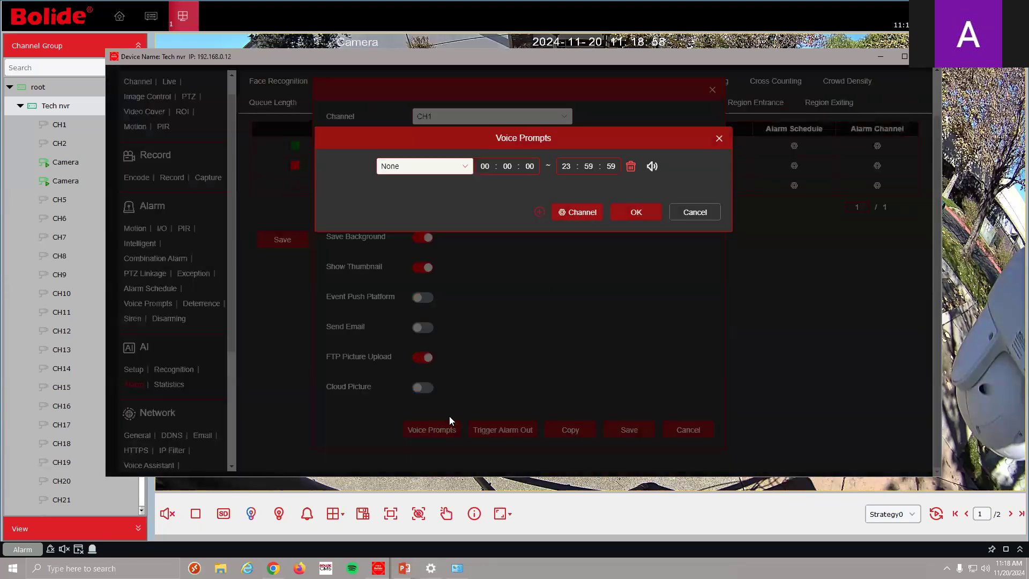
click(720, 138)
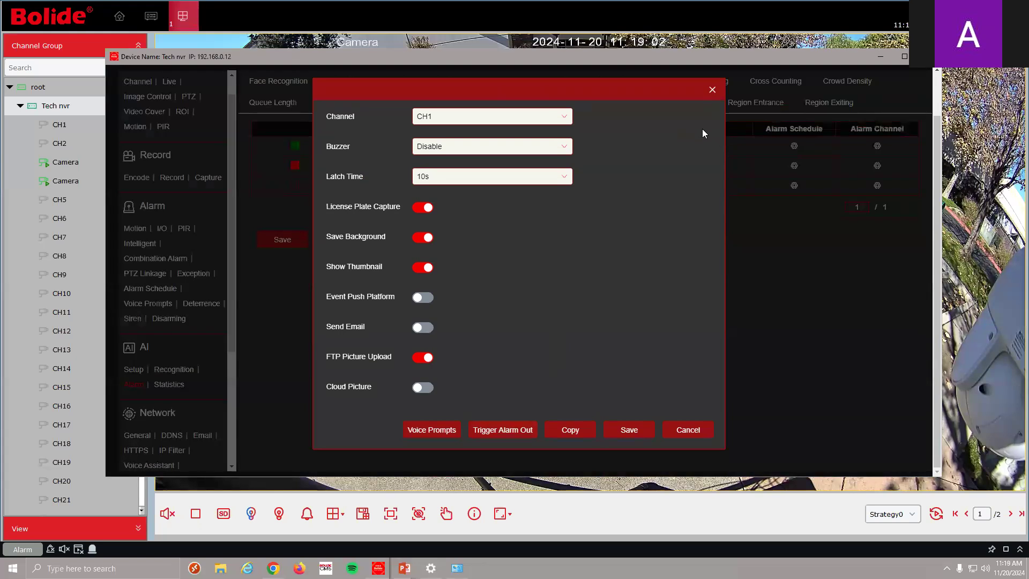
click(712, 90)
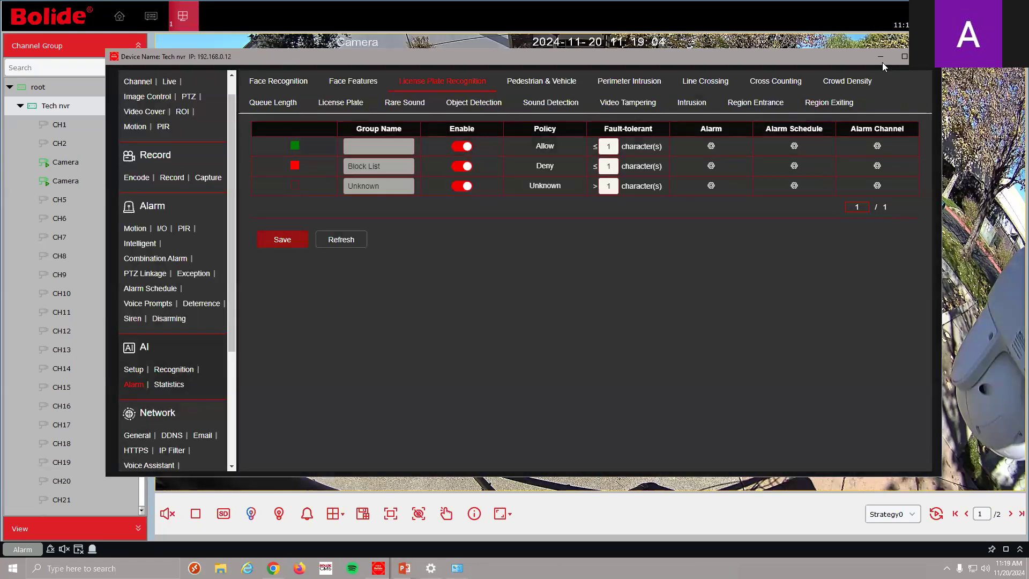
click(881, 58)
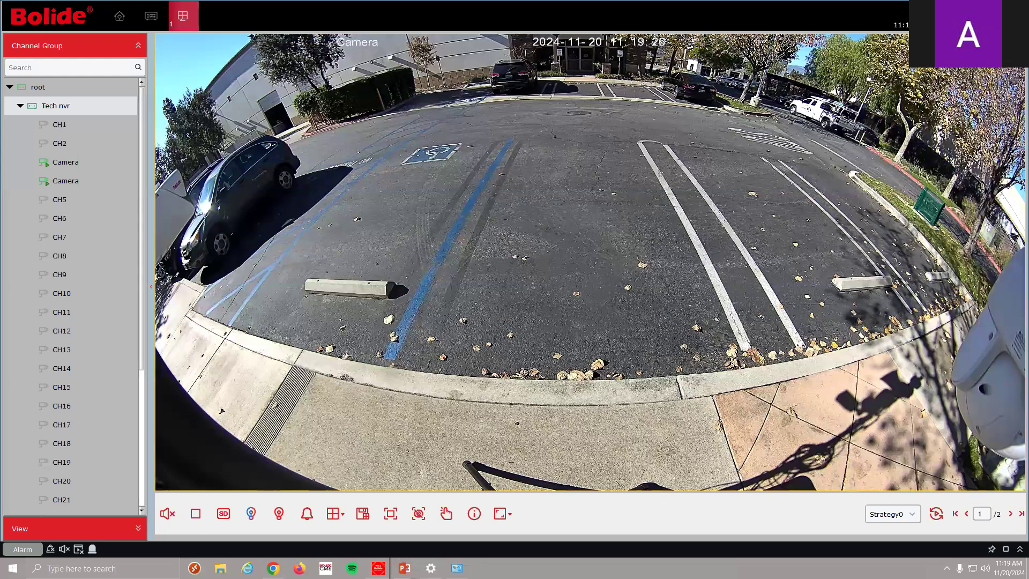
Restore the Tech nvr configuration window from the taskbar
mouse_move(790, 116)
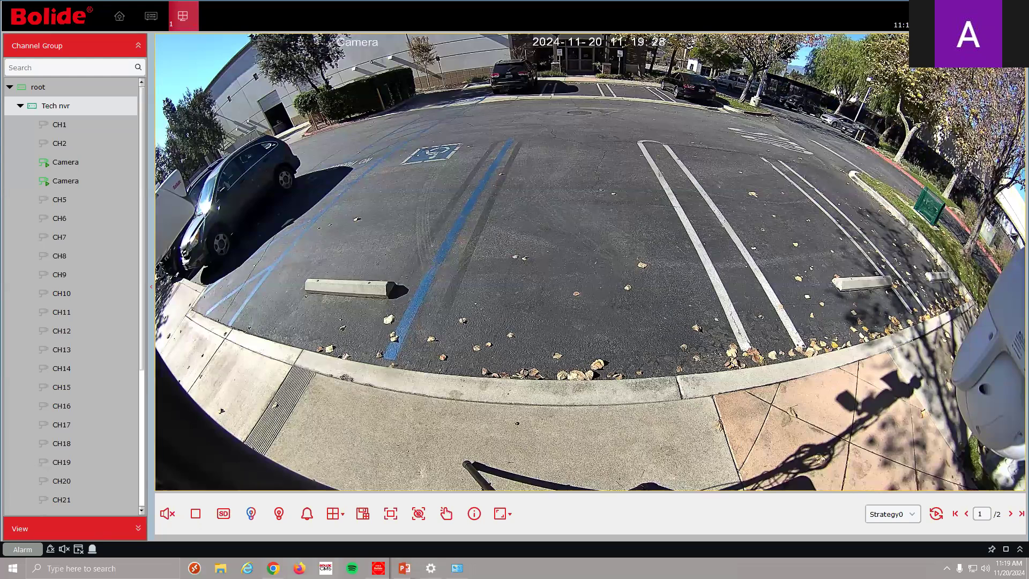
mouse_move(379, 568)
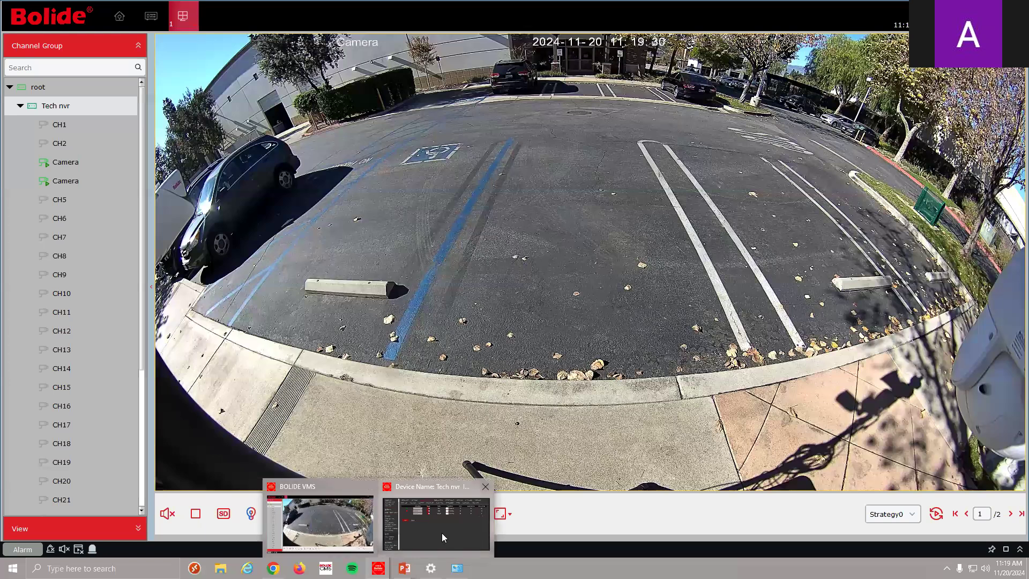
click(441, 533)
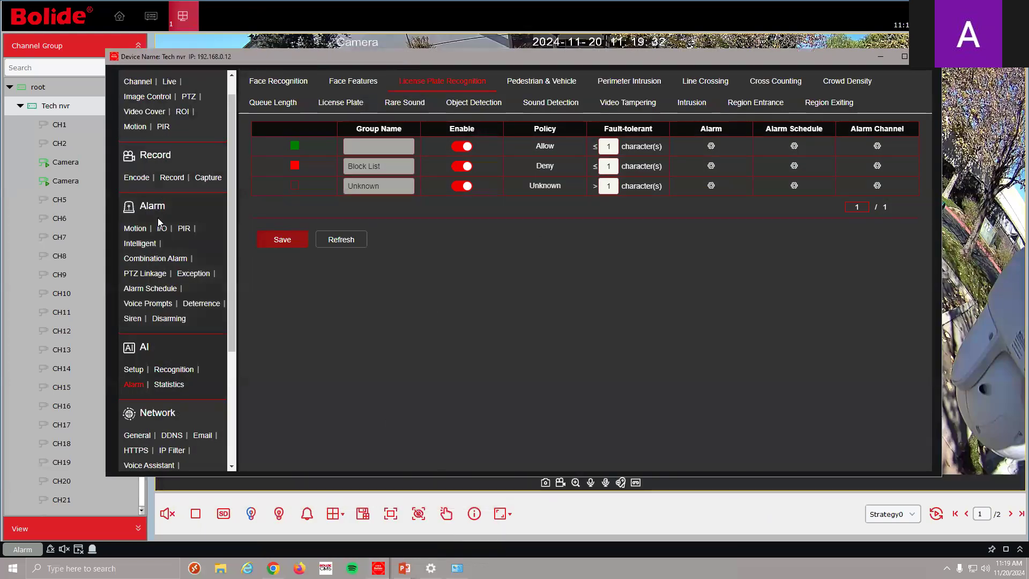
Open the Voice Prompts Loop Management page and list its available sounds
click(136, 373)
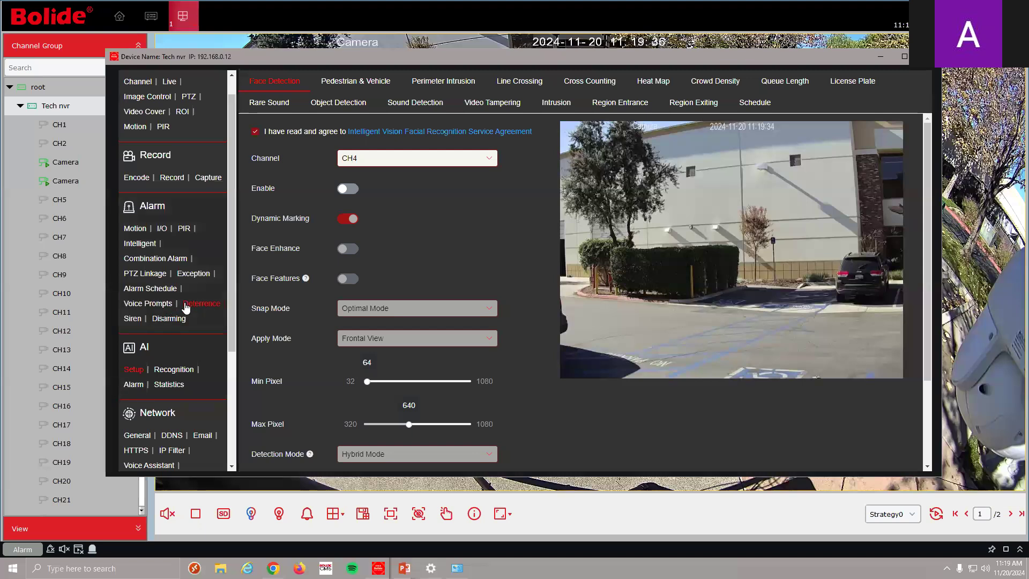
click(154, 304)
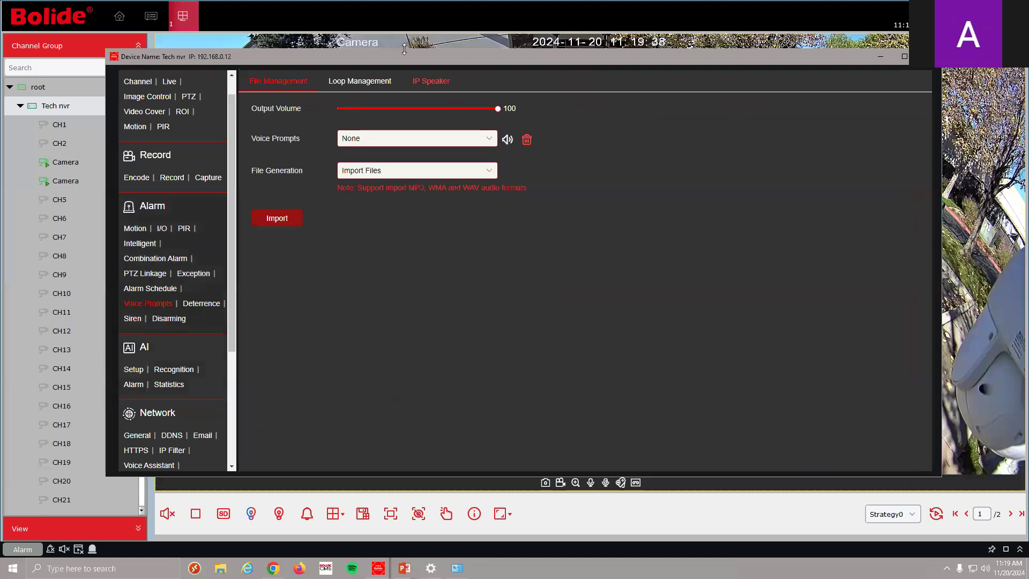
click(374, 85)
click(399, 110)
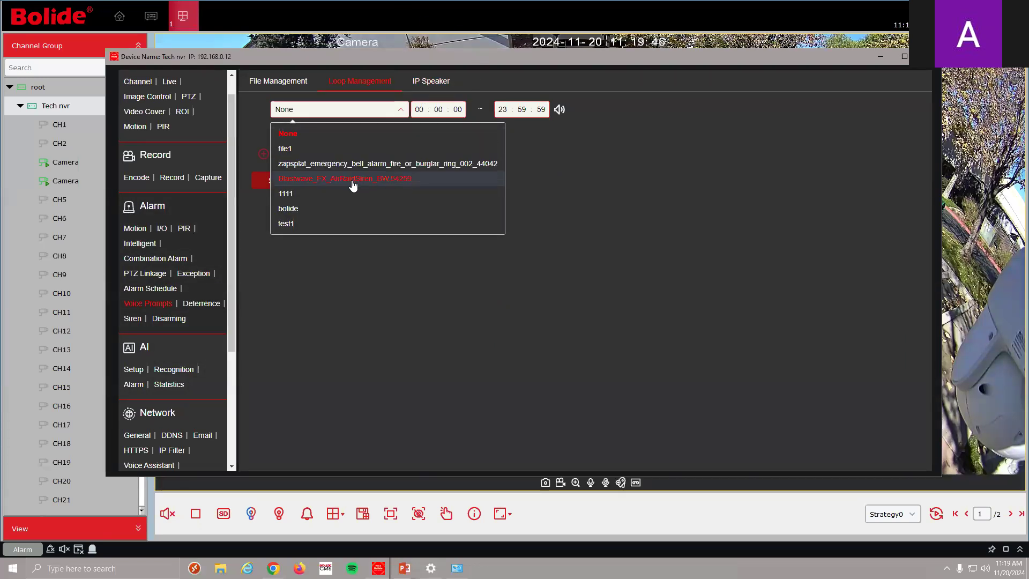
Preview the bolide loop sound, then set the loop prompt back to None and save
click(343, 208)
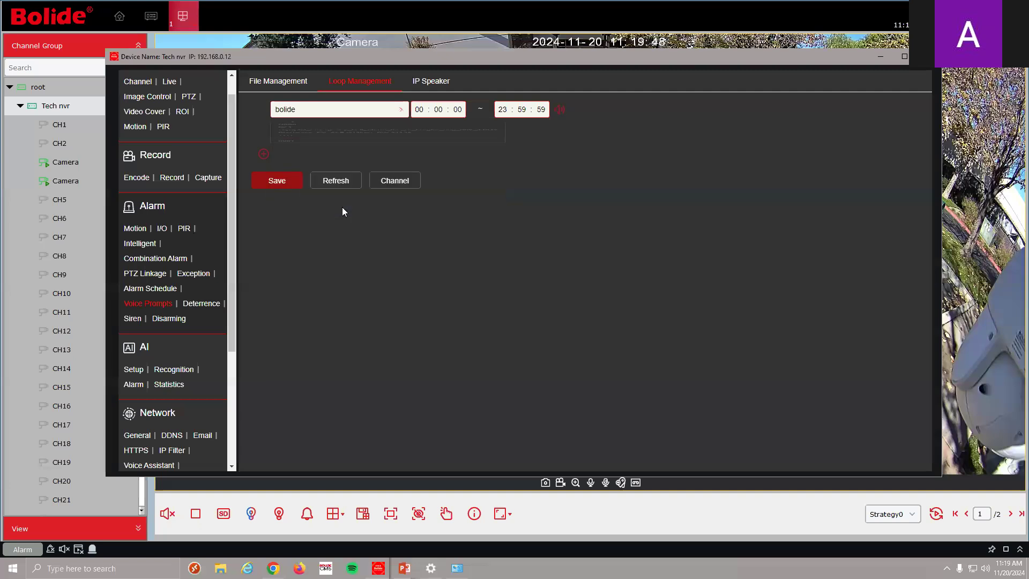
click(561, 113)
click(406, 109)
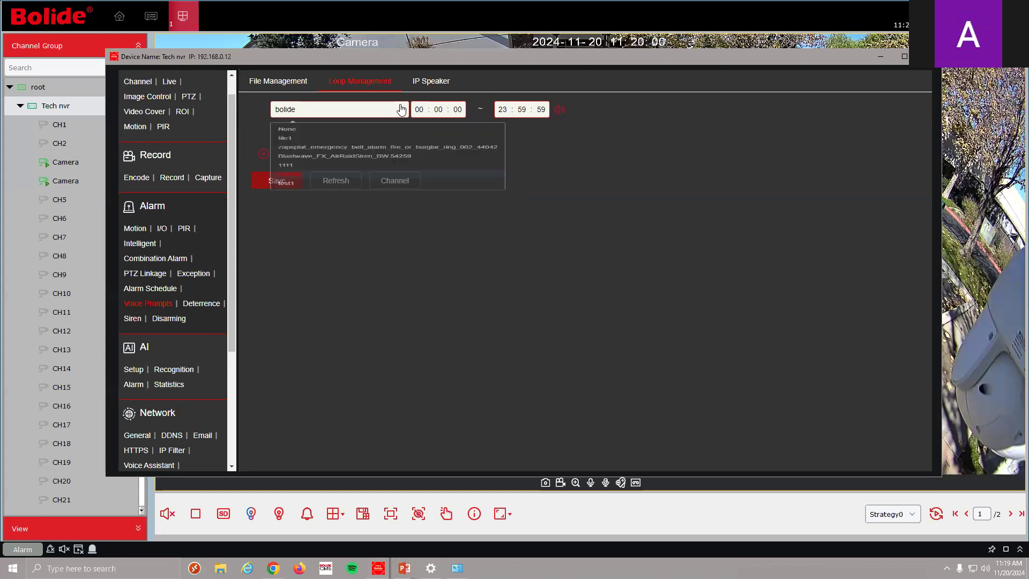
click(385, 132)
click(294, 180)
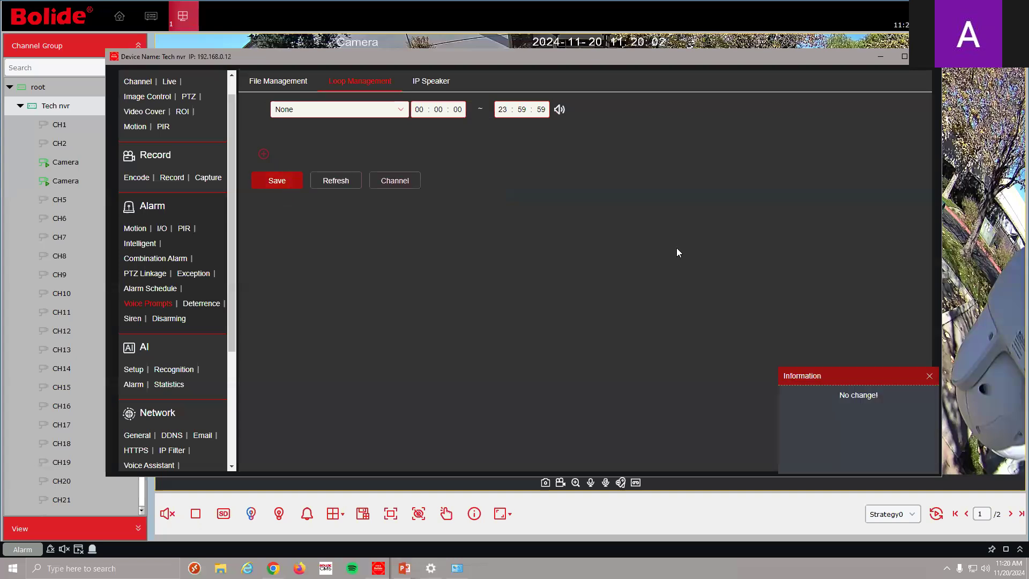
Start an Internet Server Conversion voice prompt file named 'new' in File Management
click(930, 377)
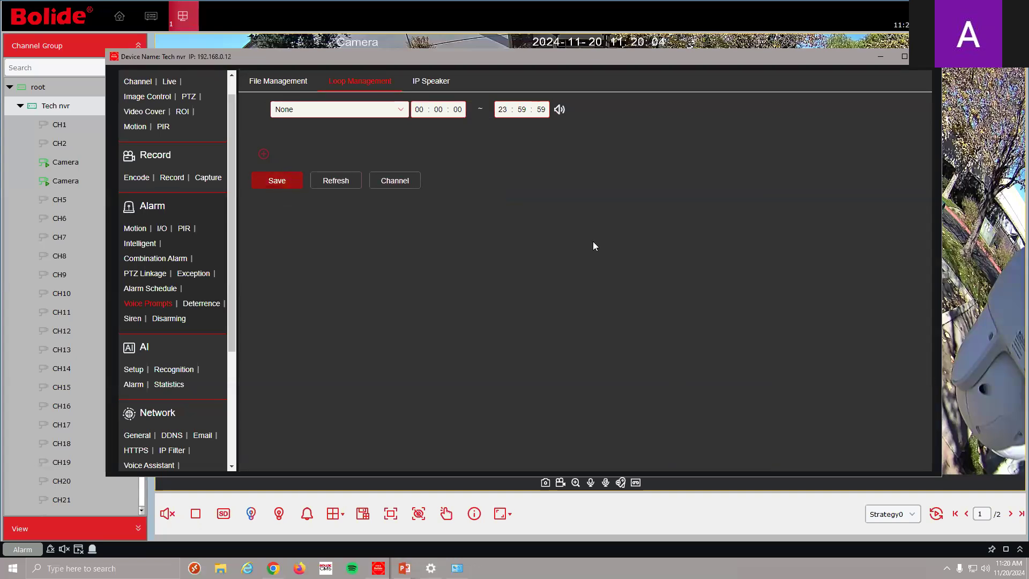
click(282, 81)
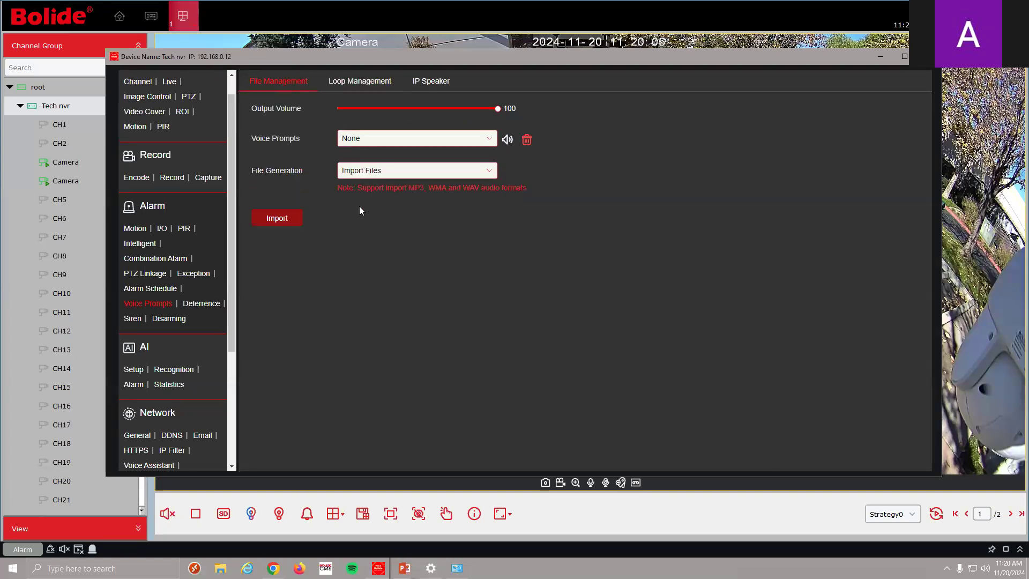
click(488, 172)
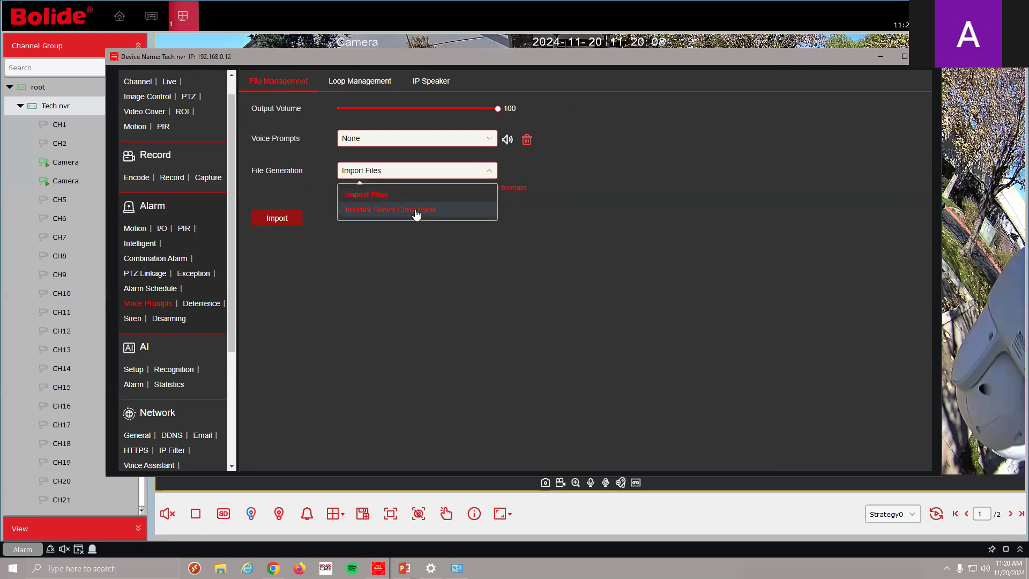
click(416, 213)
text(new)
Enter the plain text 'get off lawn' three times on separate lines
click(441, 276)
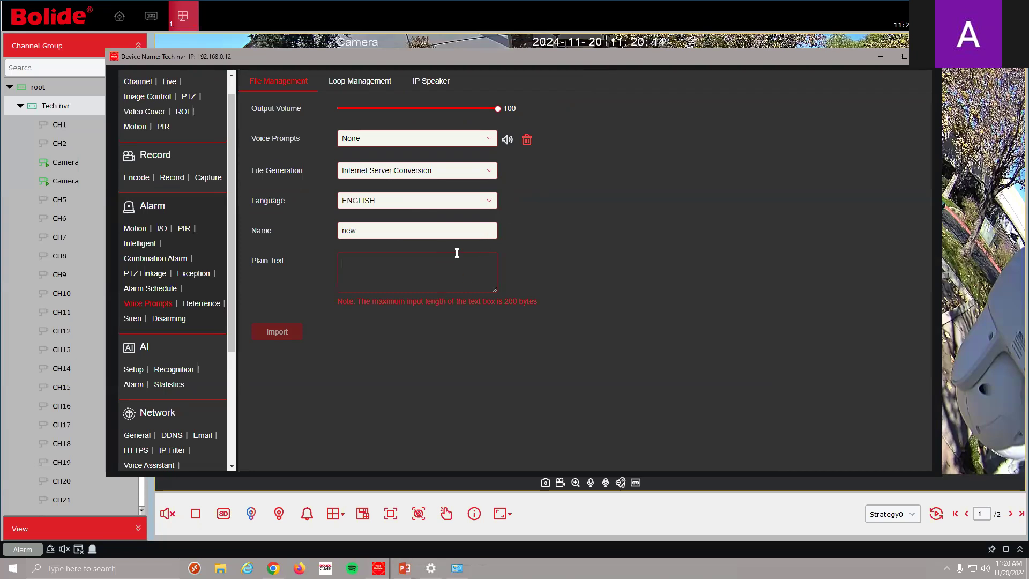
text(get off)
key(BackSpace)
text(awn)
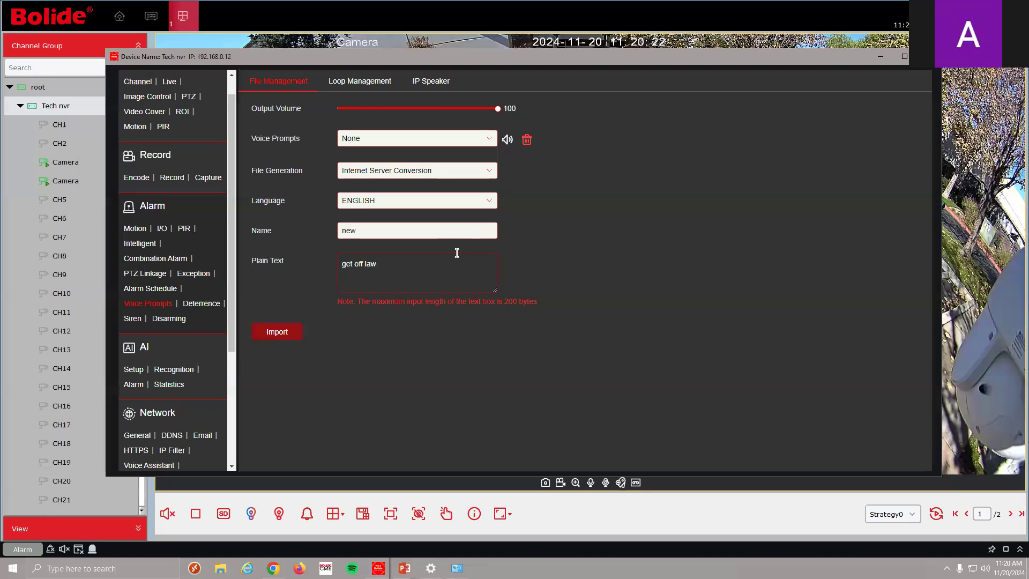
drag(408, 263, 341, 264)
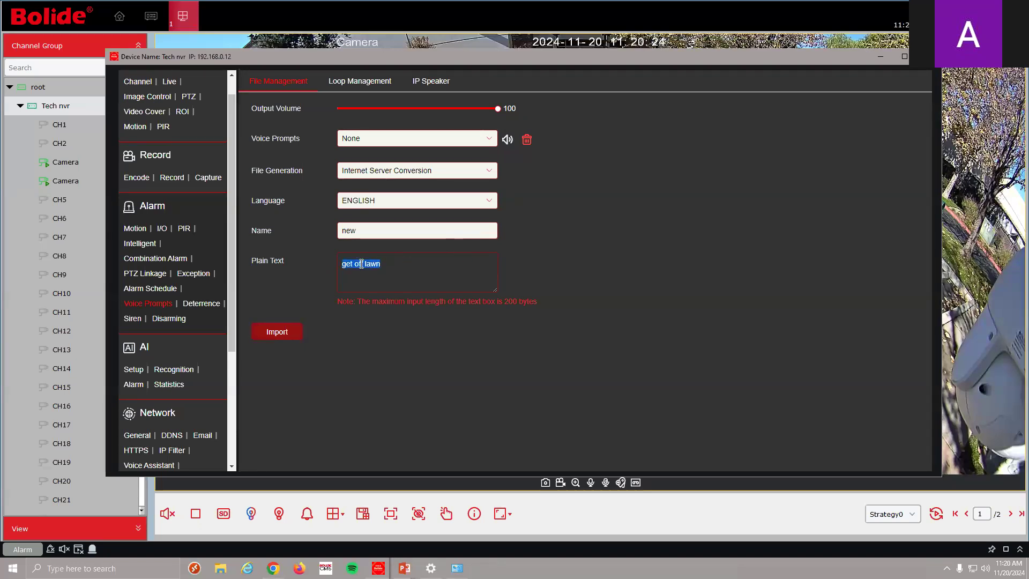
right_click(367, 262)
click(388, 306)
click(399, 265)
key(Return)
key(ctrl+v)
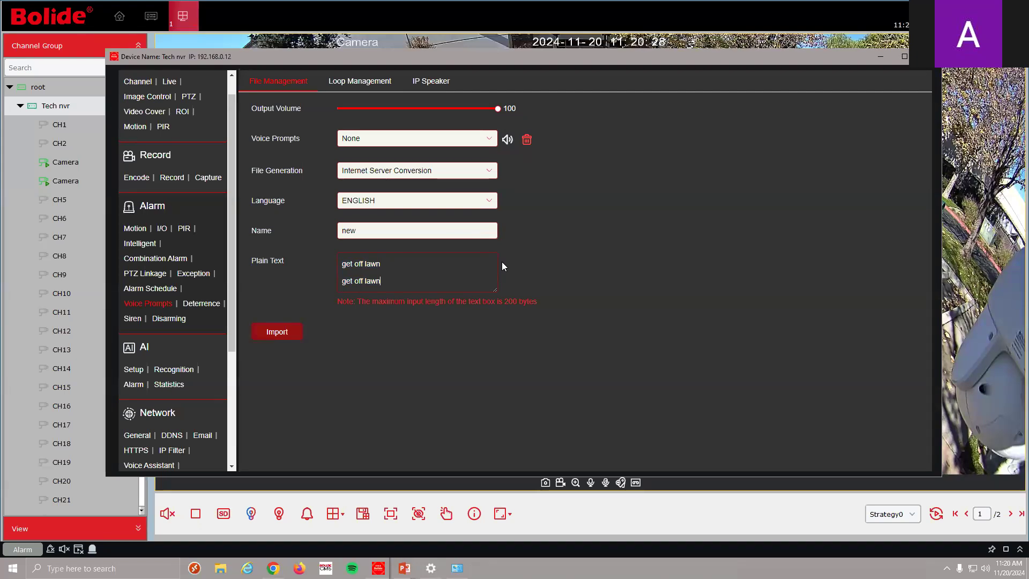
key(Return)
key(ctrl+v)
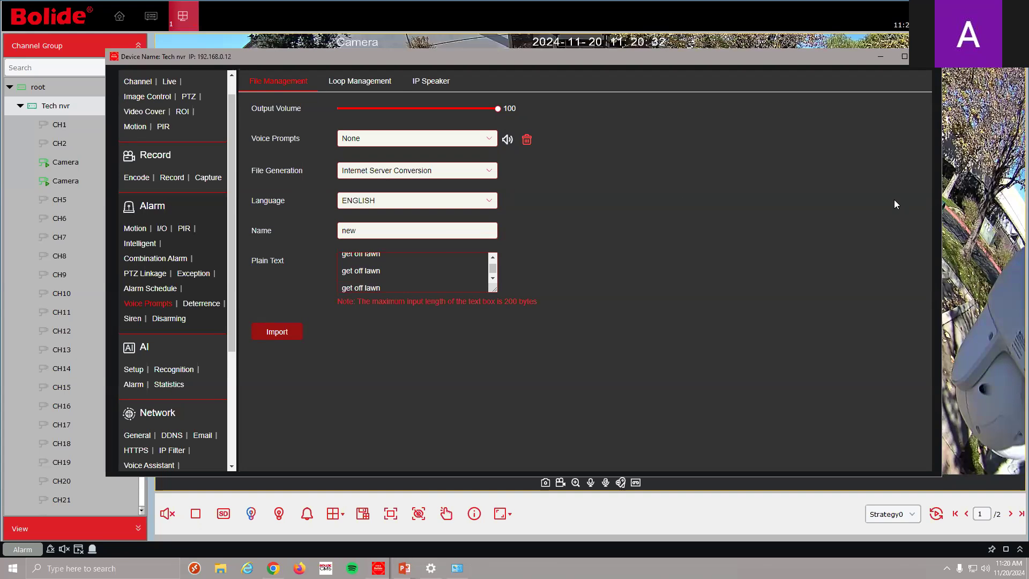
Import the text as a voice prompt and select 'new' as the prompt
click(294, 330)
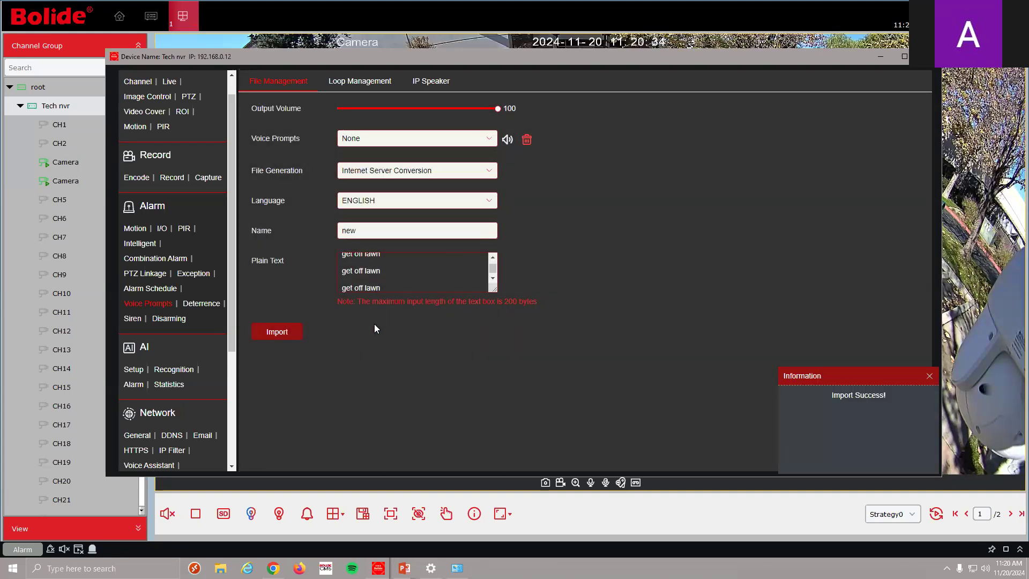
click(485, 139)
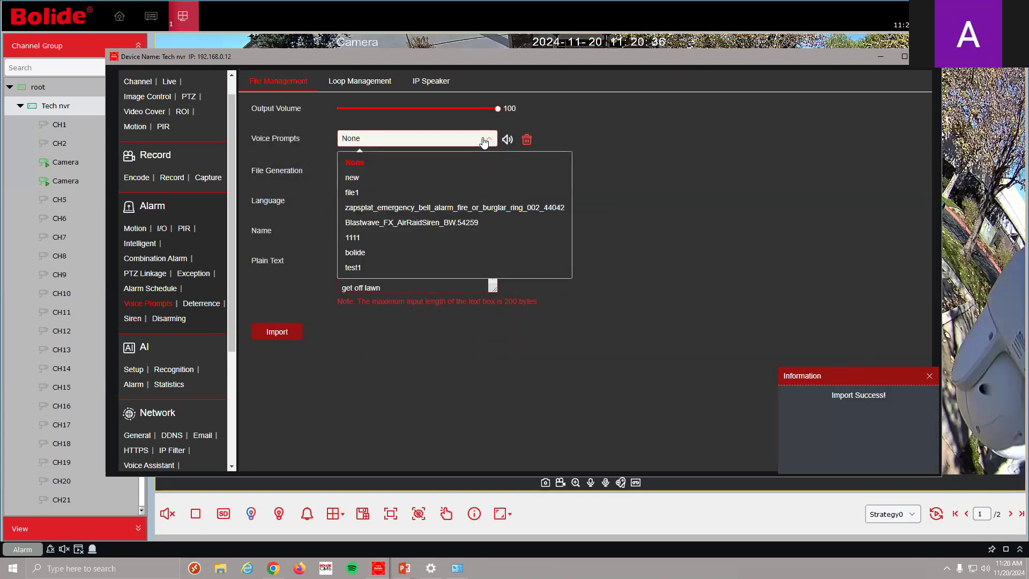
click(460, 179)
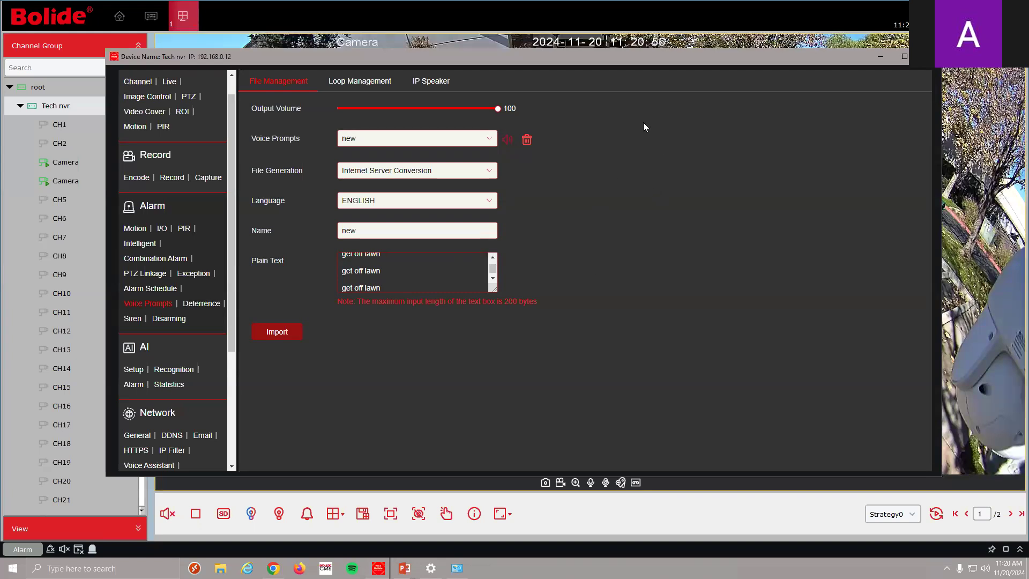
click(132, 369)
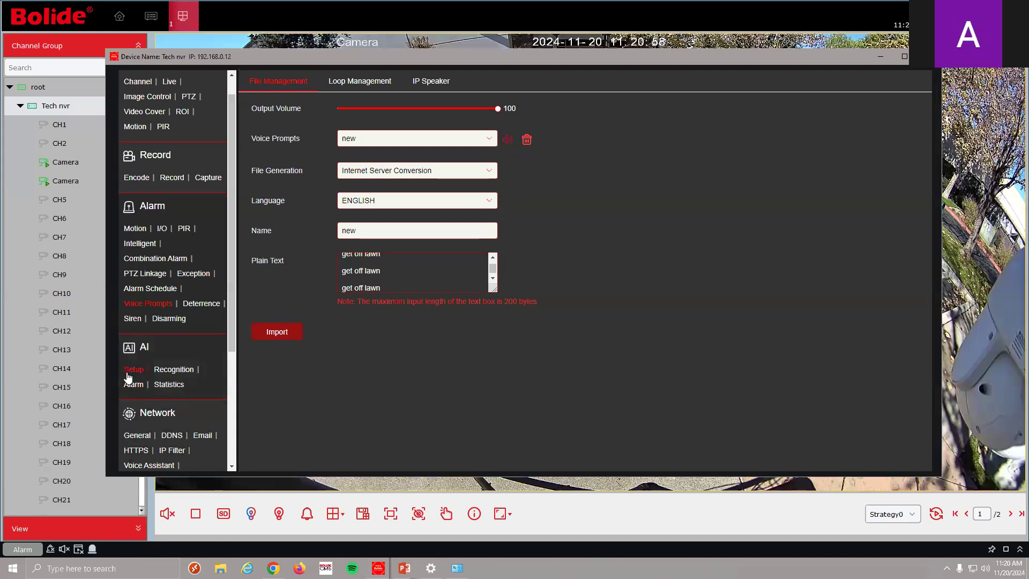
Open AI Alarm to show the Allow List, Block List and Stranger face groups
scroll(596, 291, down, 2)
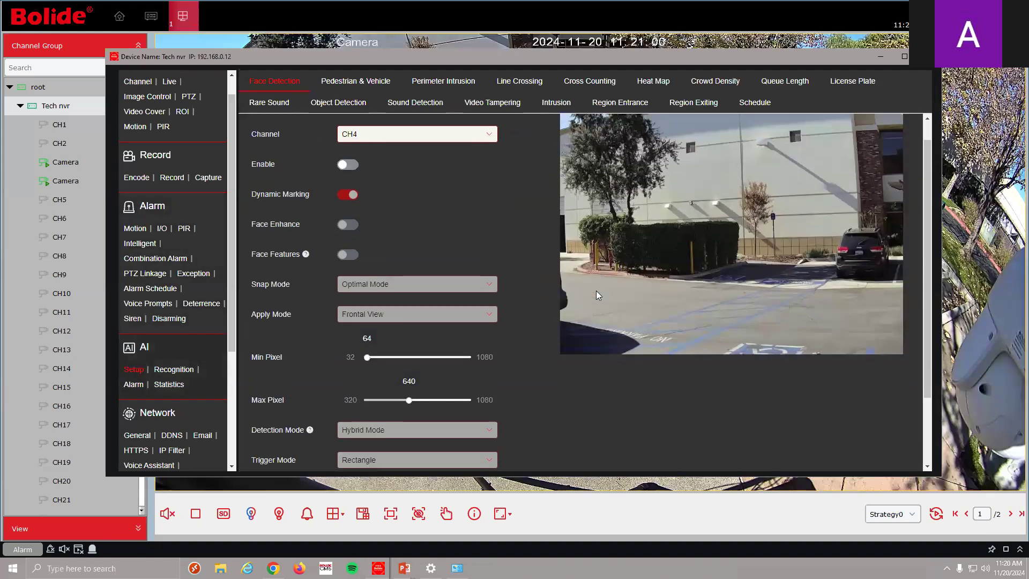
scroll(574, 257, up, 2)
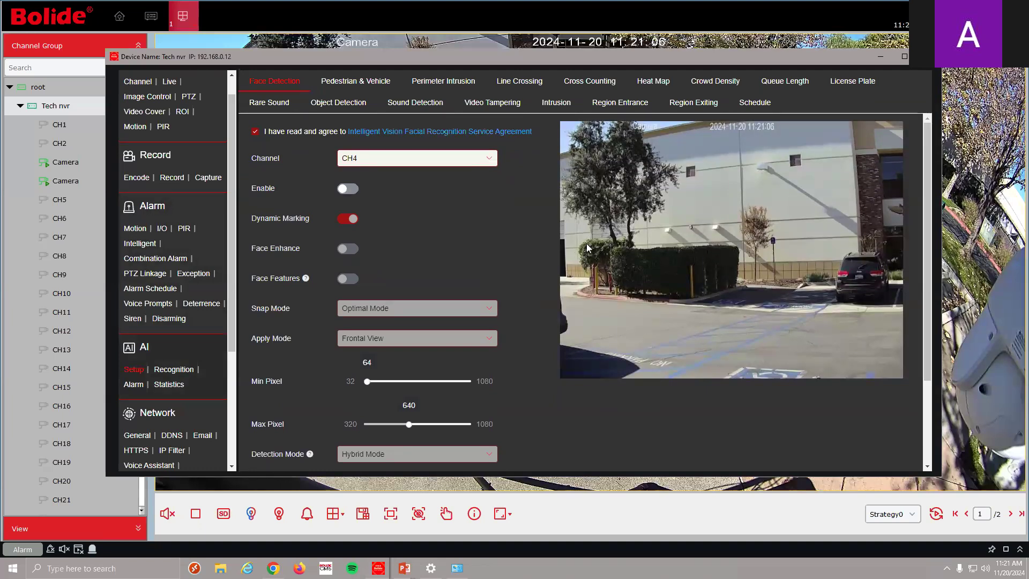
click(134, 384)
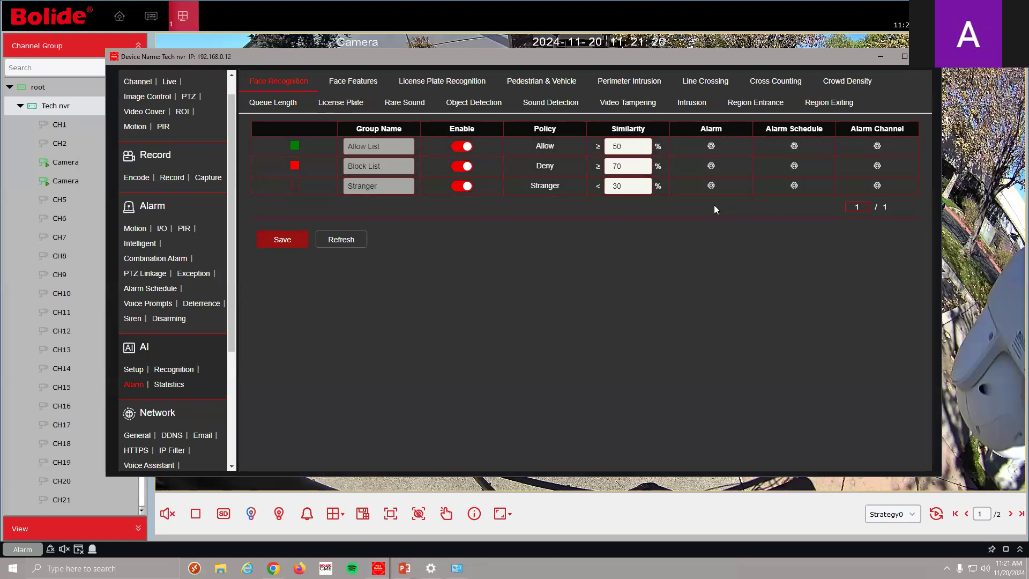
Make the Stranger face alarm play test1 on IP Speaker1 and save it
click(711, 186)
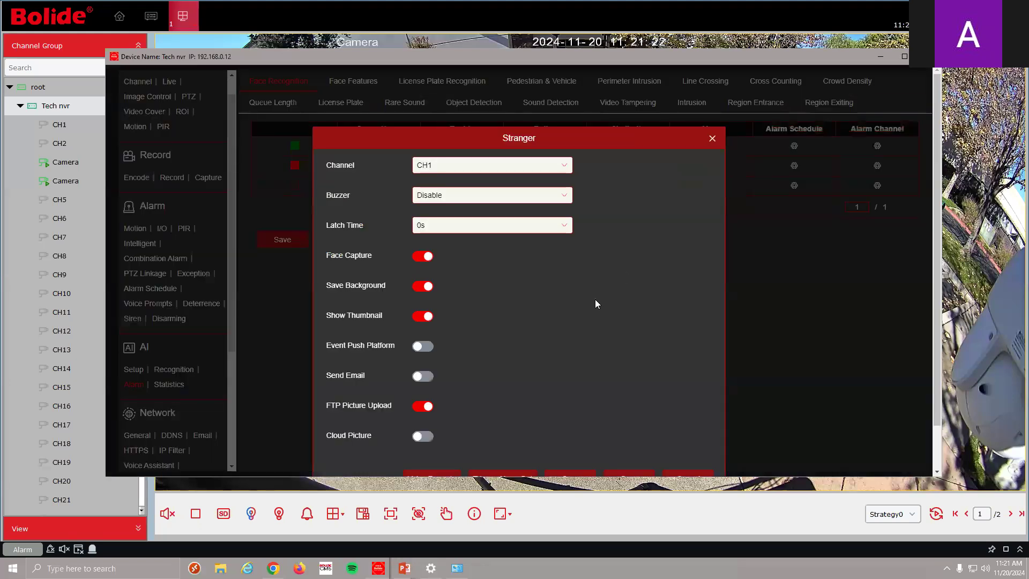
click(453, 430)
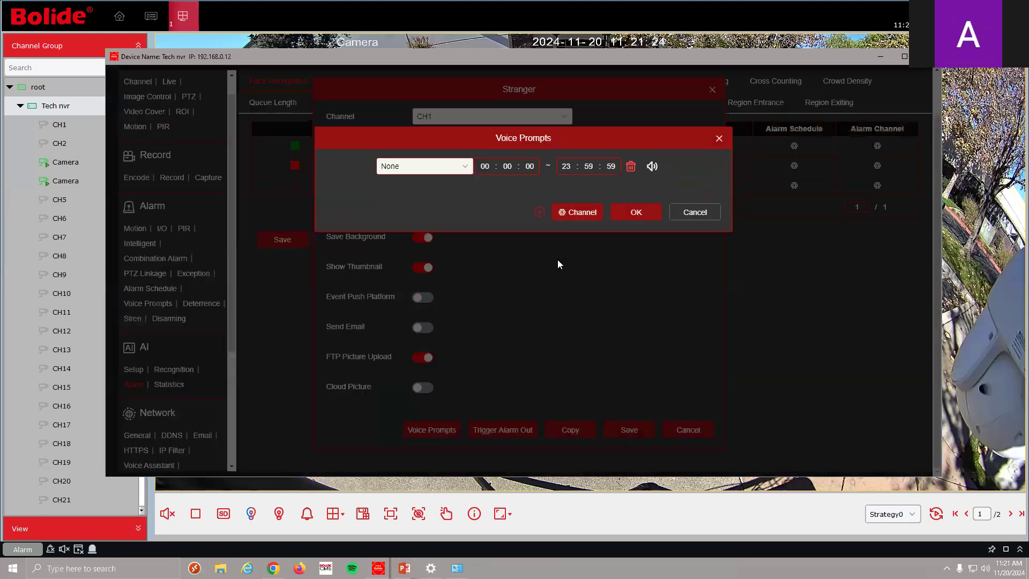
click(459, 167)
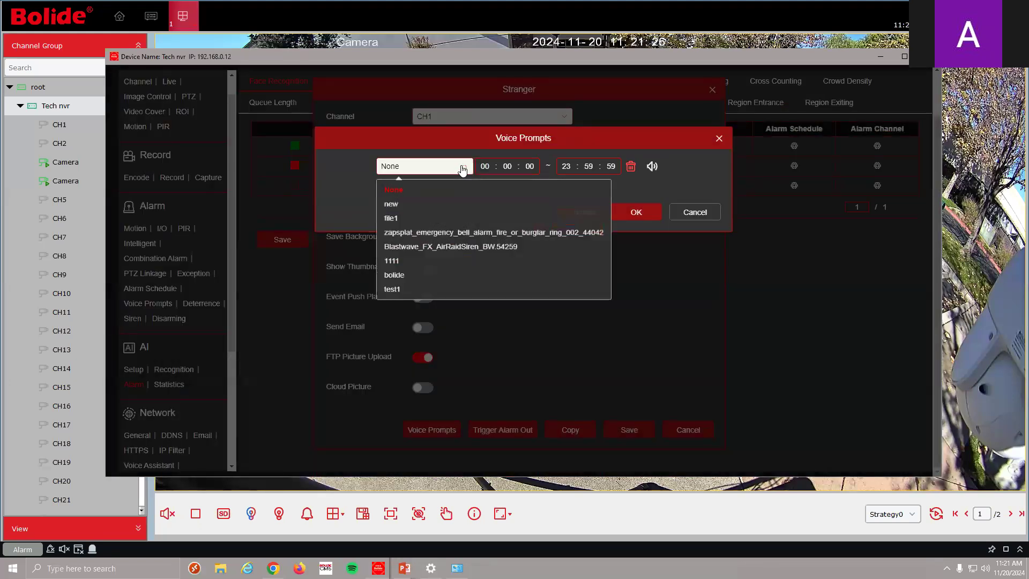
click(448, 295)
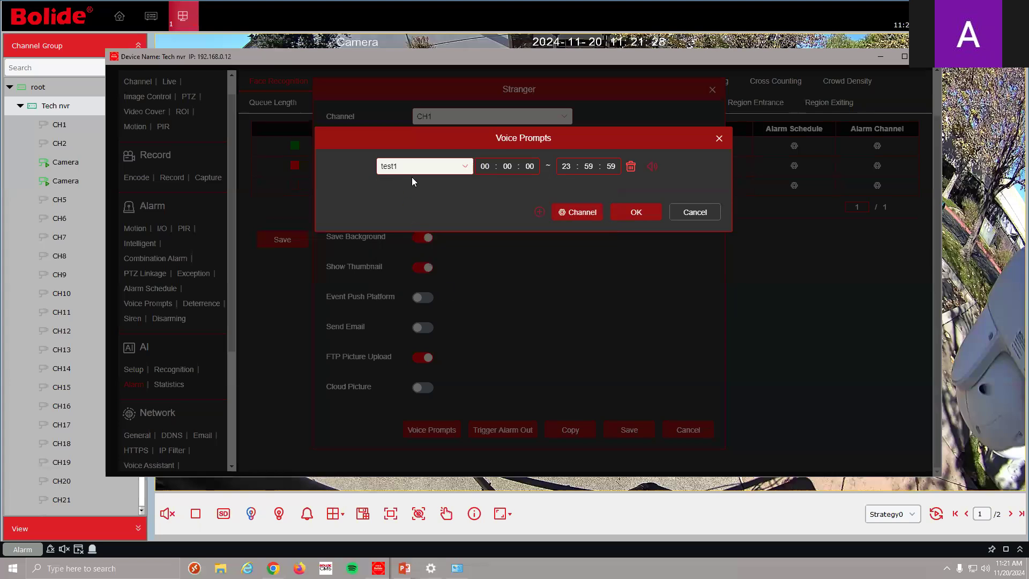
click(585, 216)
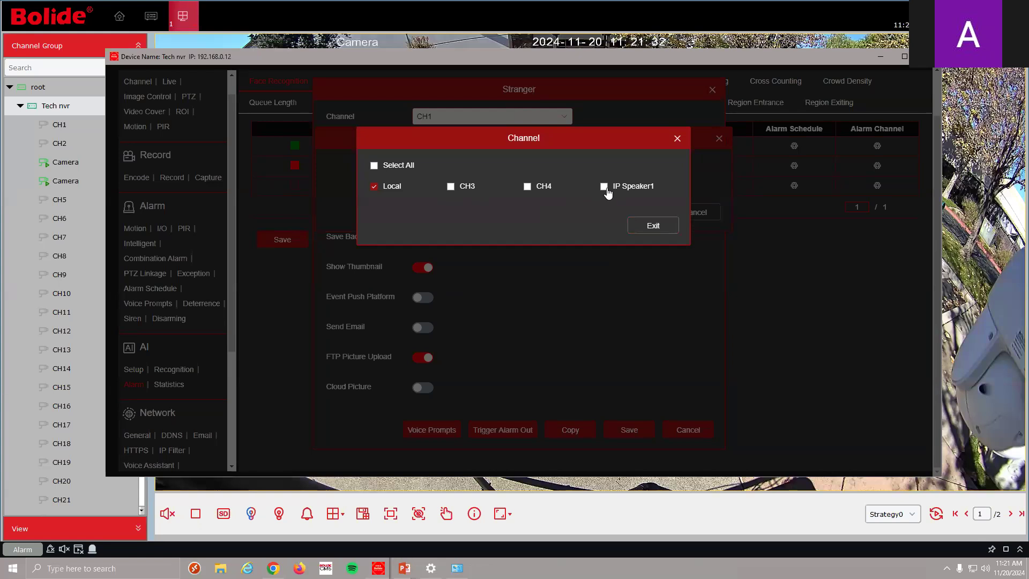
click(605, 186)
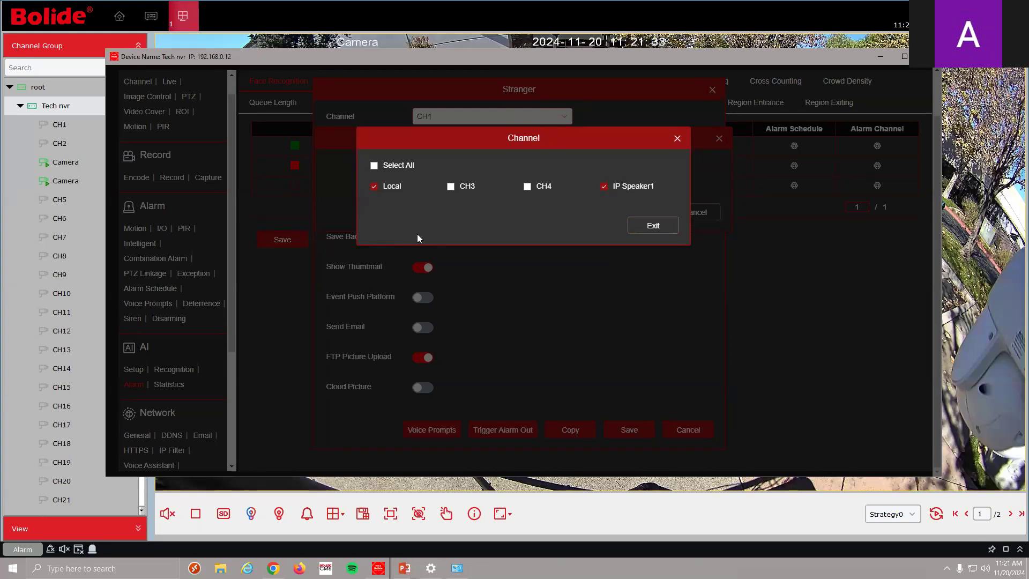
click(652, 228)
click(638, 212)
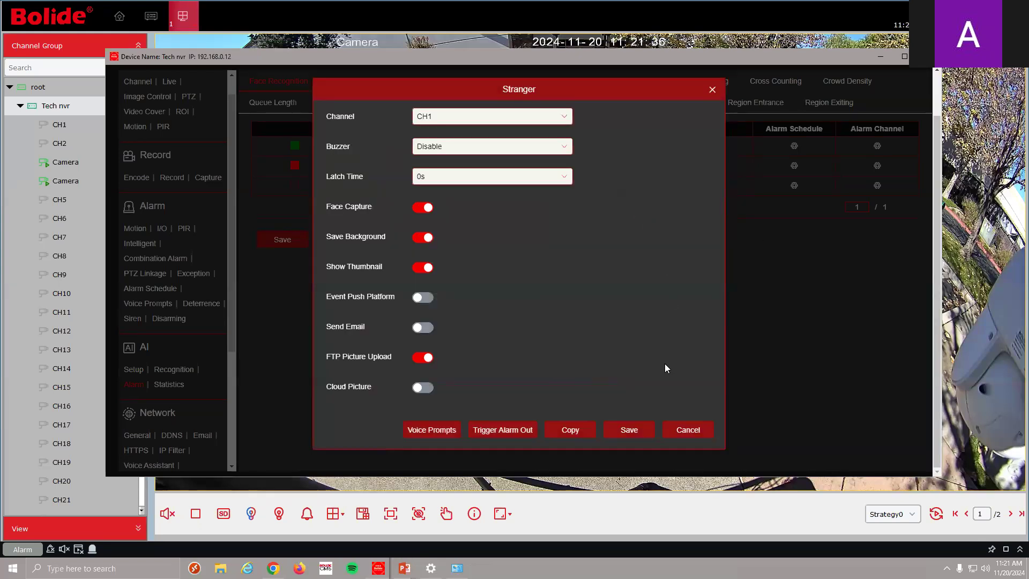
click(628, 429)
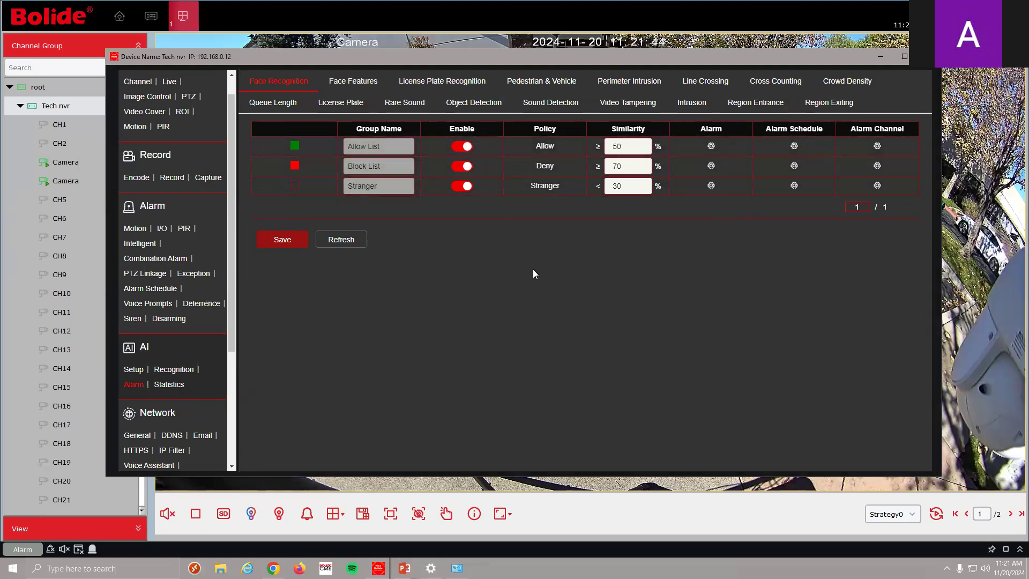
Open the License Plate Recognition alarm table with Allow, Block List and Unknown groups
click(363, 99)
scroll(476, 240, down, 3)
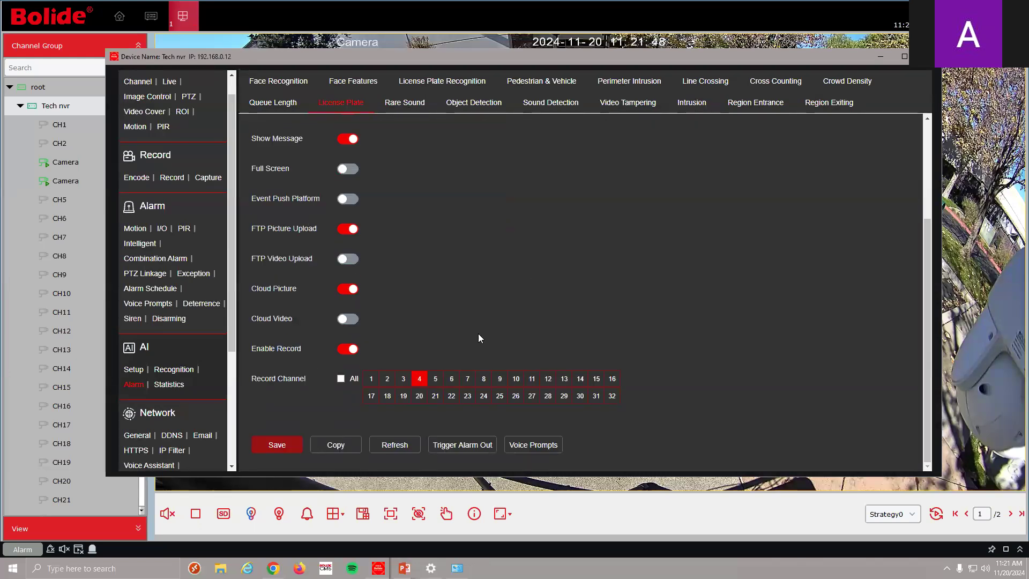
scroll(434, 290, up, 3)
click(442, 81)
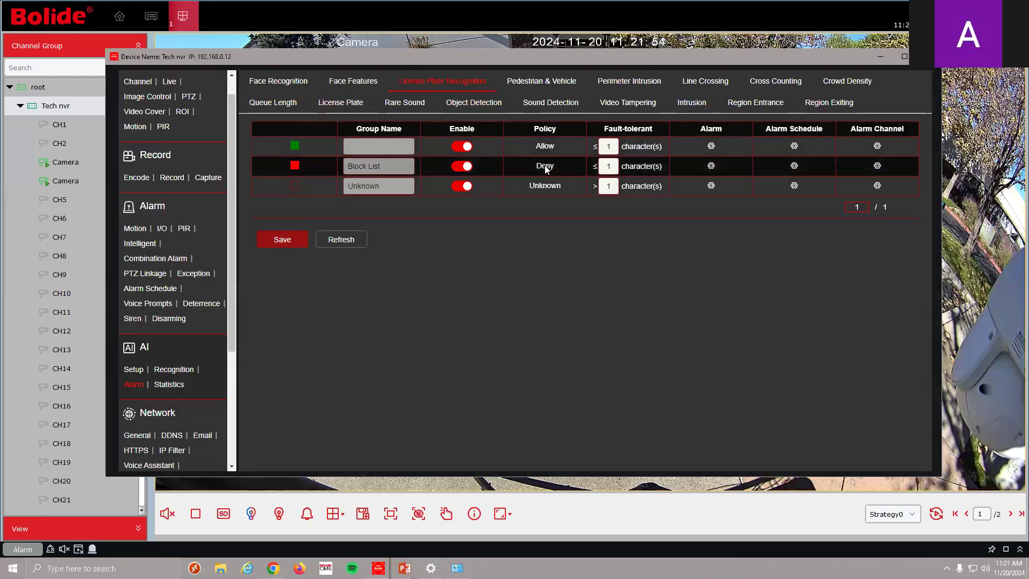
Check the Block List plate alarm's voice prompt, leave it at None, and close unchanged
click(711, 166)
scroll(507, 363, down, 2)
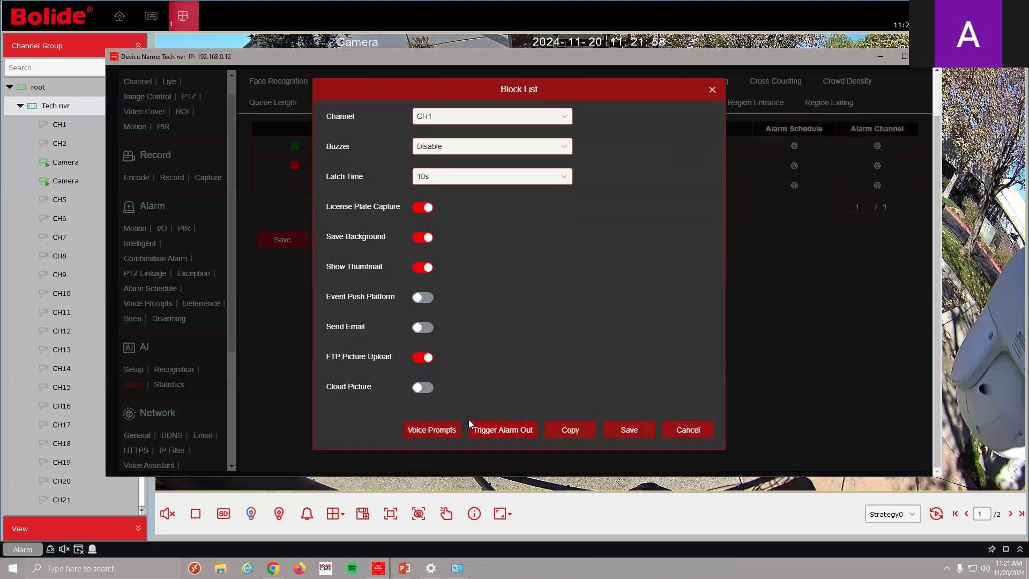
click(458, 424)
click(461, 166)
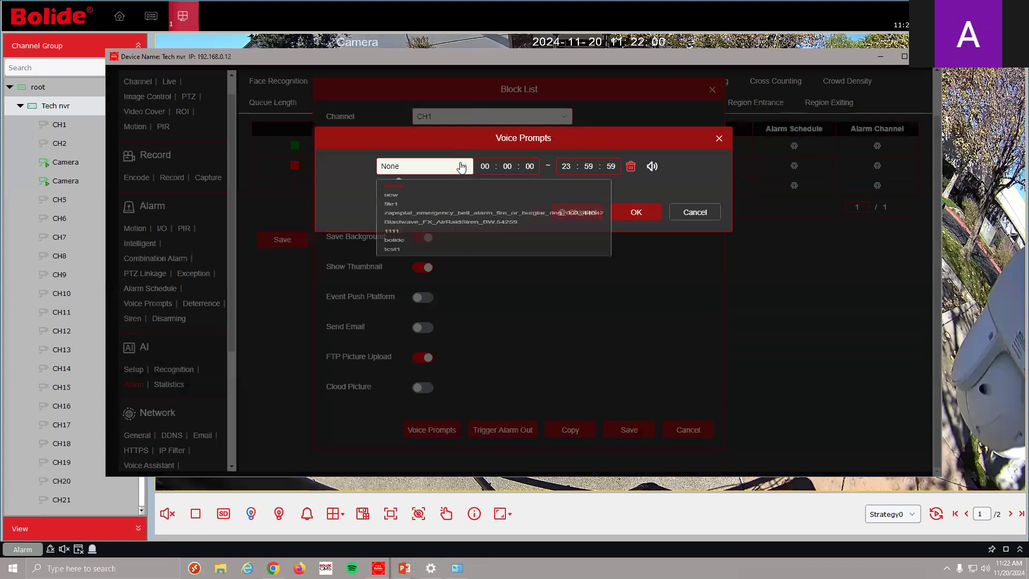
click(688, 185)
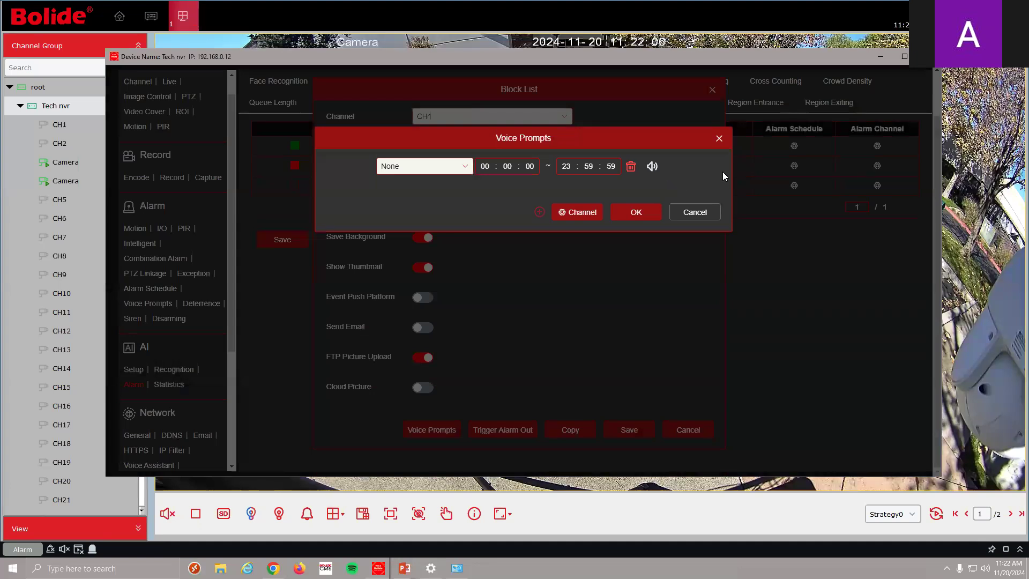
click(717, 139)
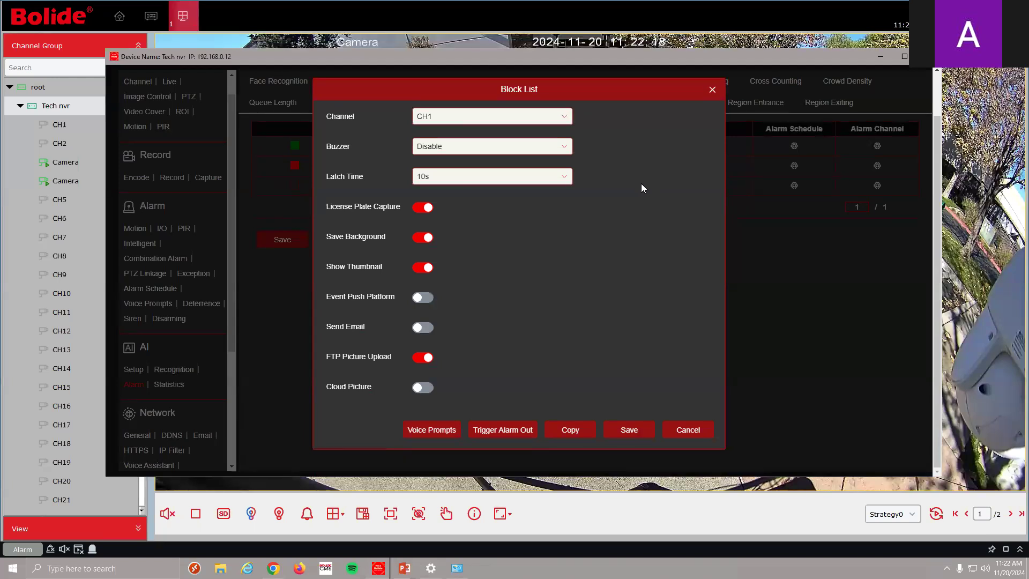
click(717, 91)
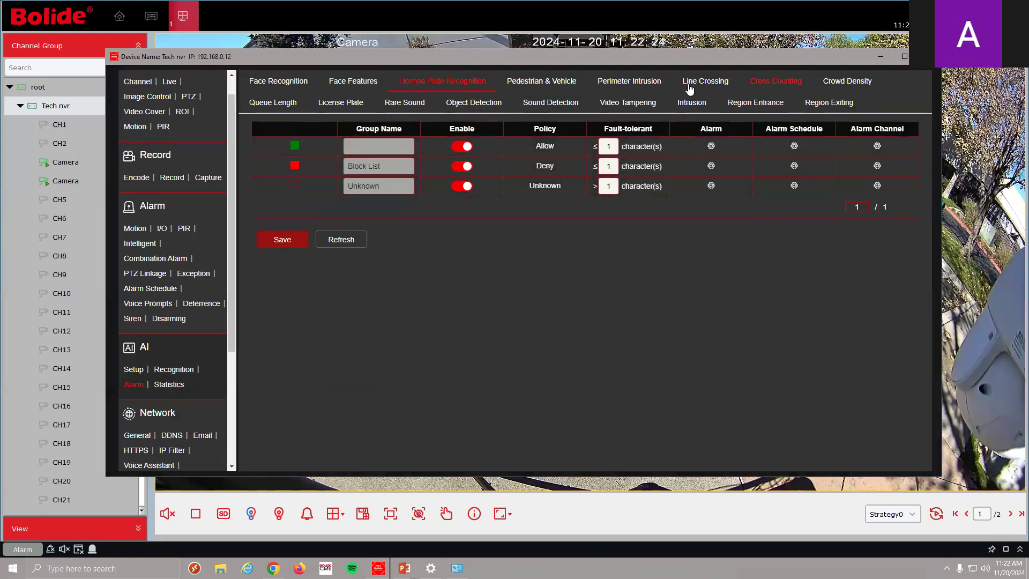
Browse the Perimeter Intrusion and Line Crossing setup and alarm pages
click(620, 85)
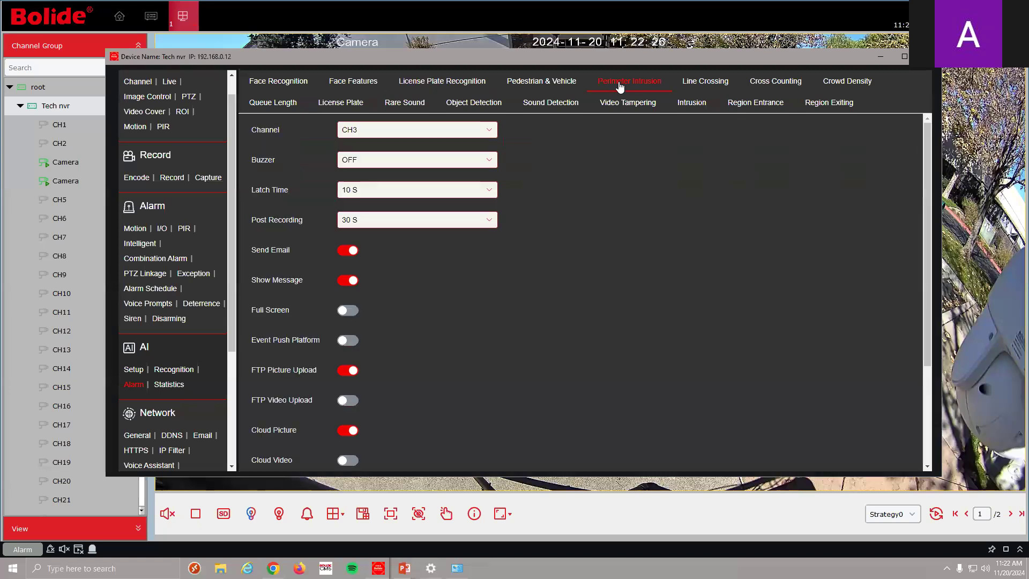
click(133, 369)
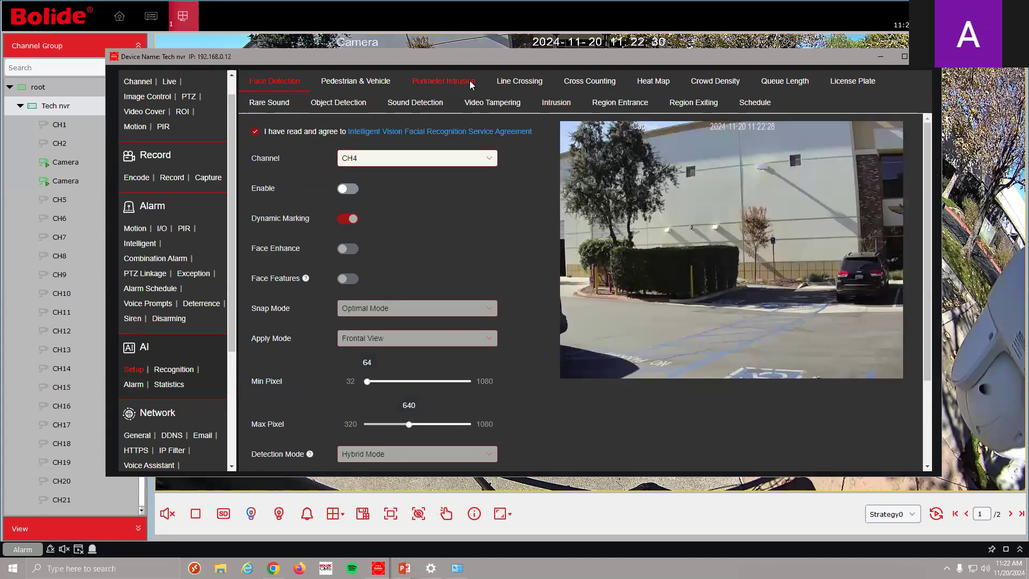
click(472, 82)
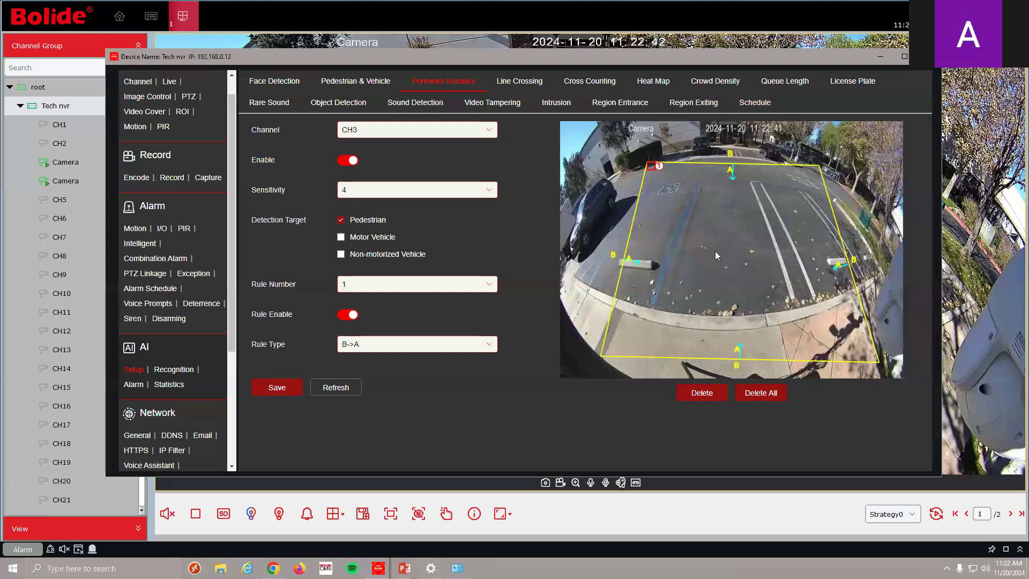
click(133, 384)
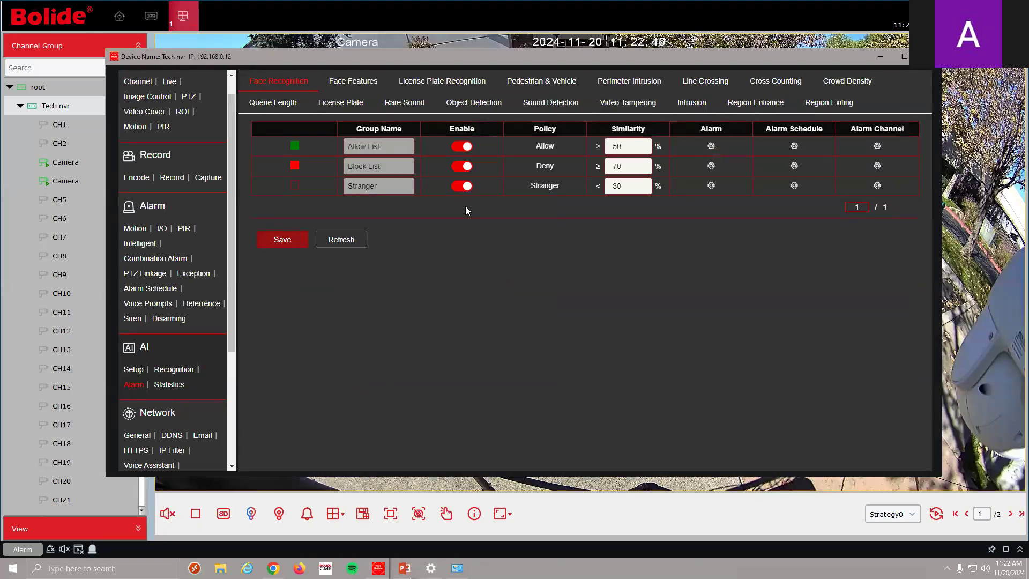
click(629, 82)
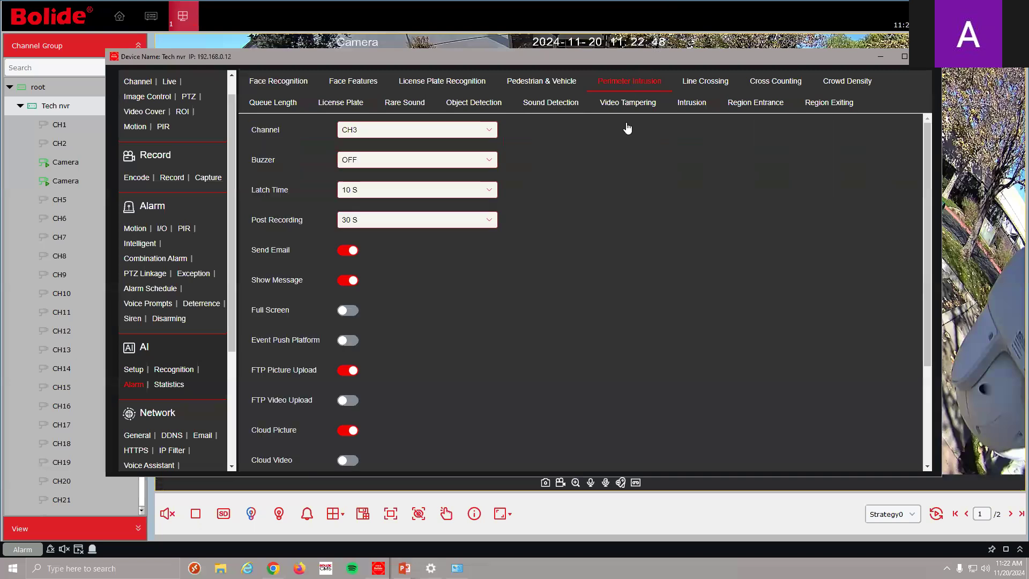
scroll(489, 306, down, 3)
scroll(540, 268, up, 3)
click(711, 87)
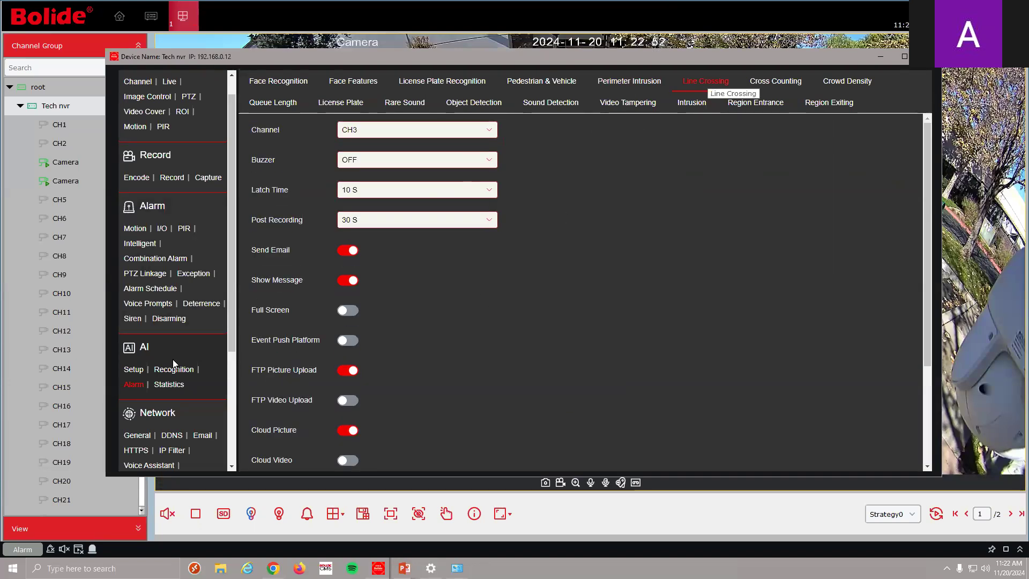
Open CH3's Line Crossing setup on the Cross Counting tab
click(133, 369)
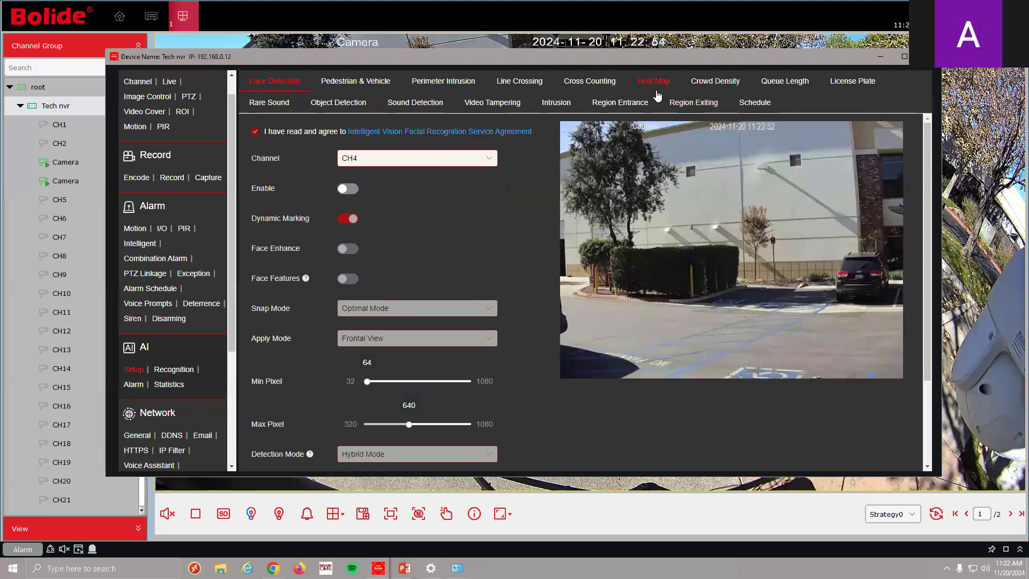
click(528, 83)
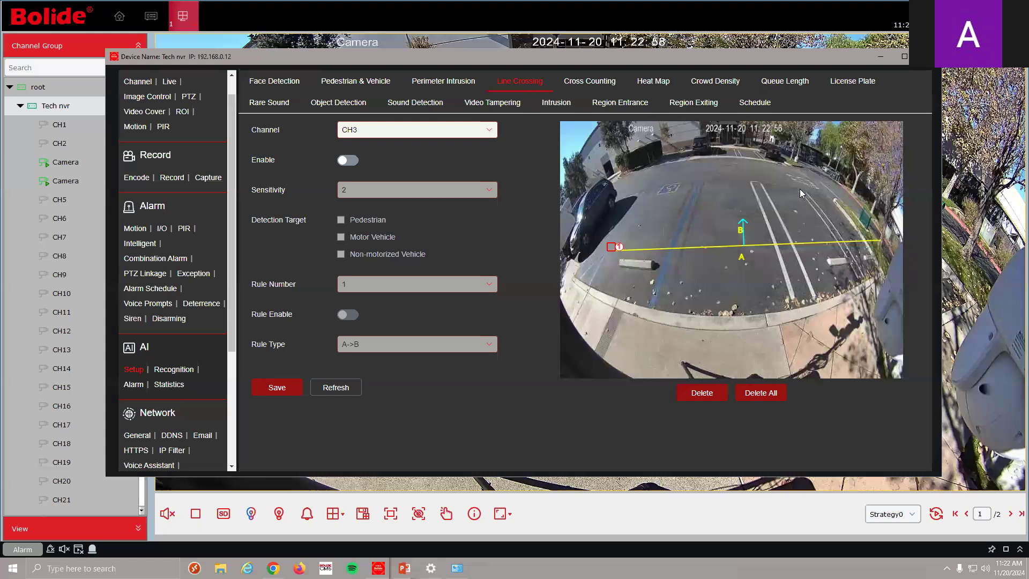
click(614, 85)
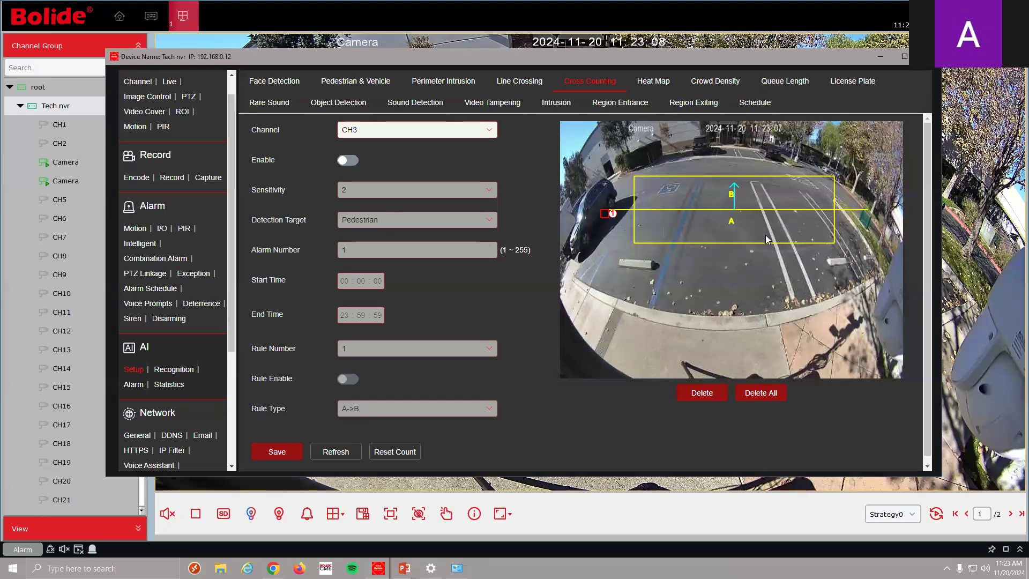
Enable Cross Counting and its rule on CH3, with direction B->A and alarm number 100
click(351, 160)
click(347, 391)
click(485, 425)
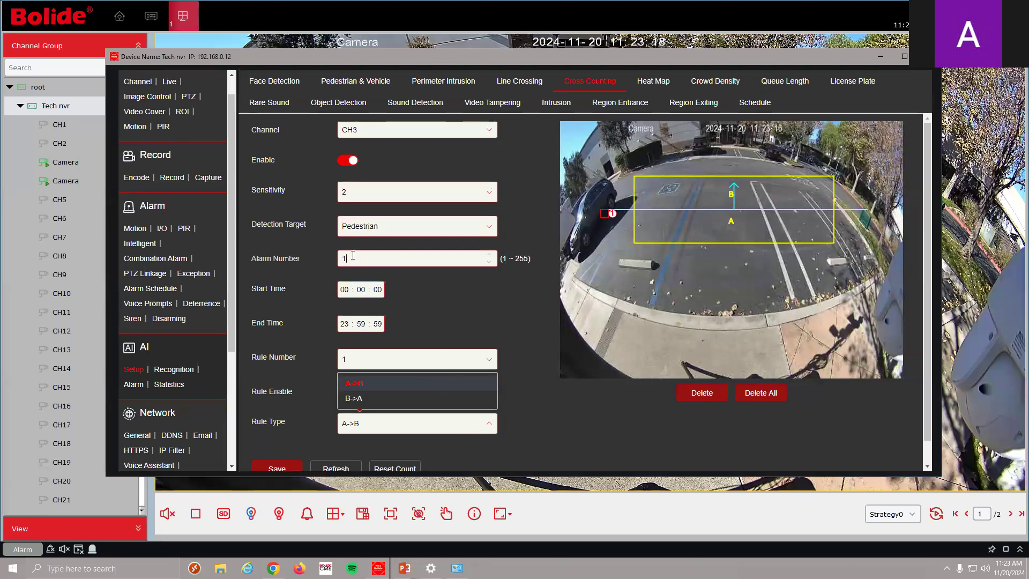
double_click(346, 257)
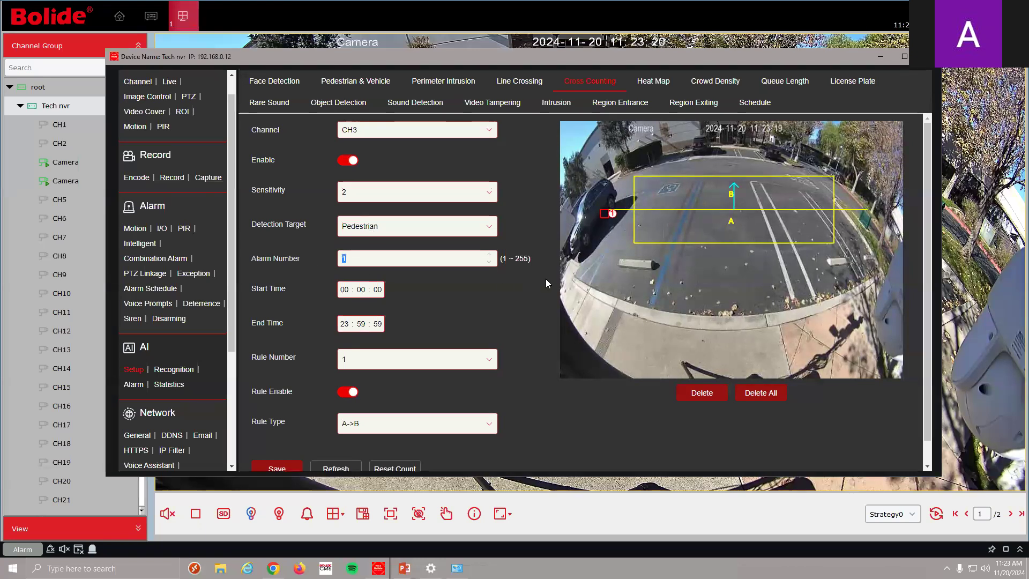
click(478, 423)
click(488, 400)
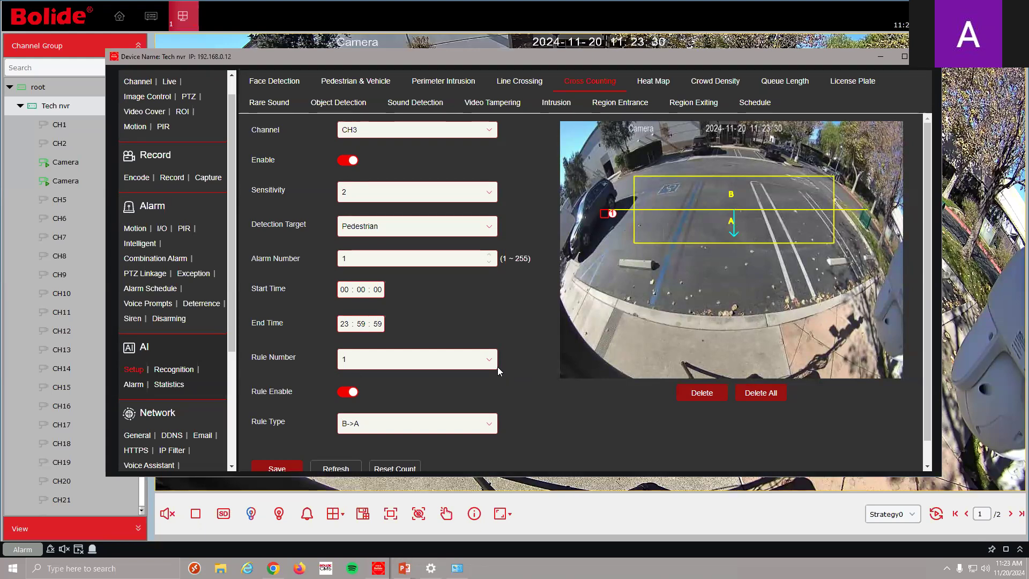
double_click(381, 253)
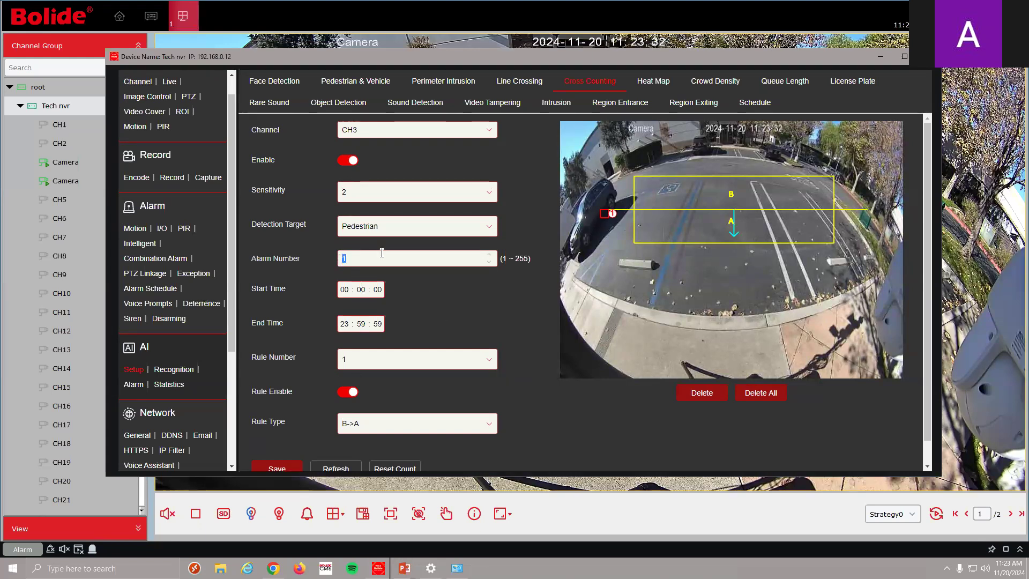
text(100)
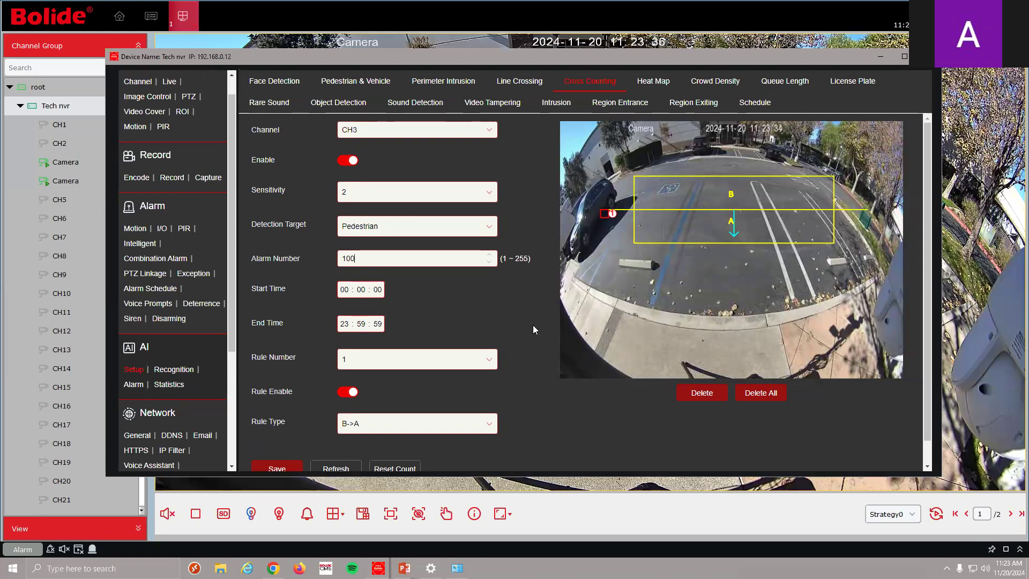
scroll(533, 325, down, 1)
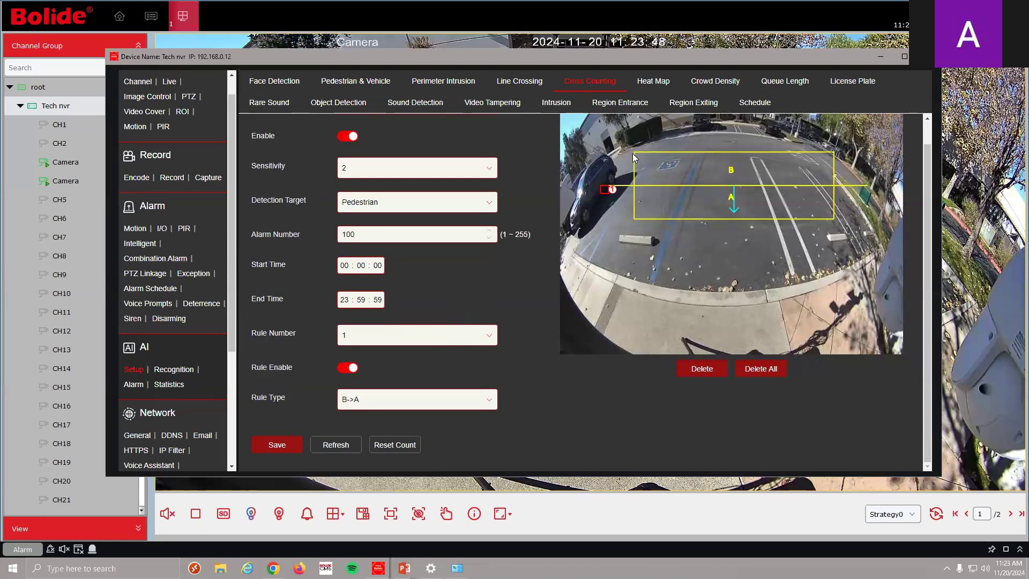
click(706, 96)
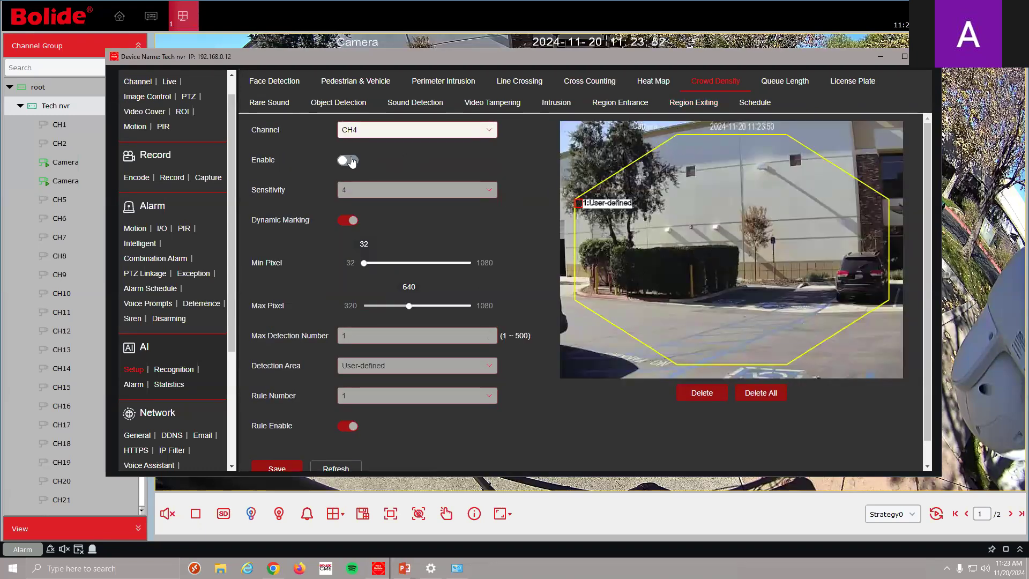
Enable Crowd Density detection on CH4, keeping the User-defined detection area
click(351, 161)
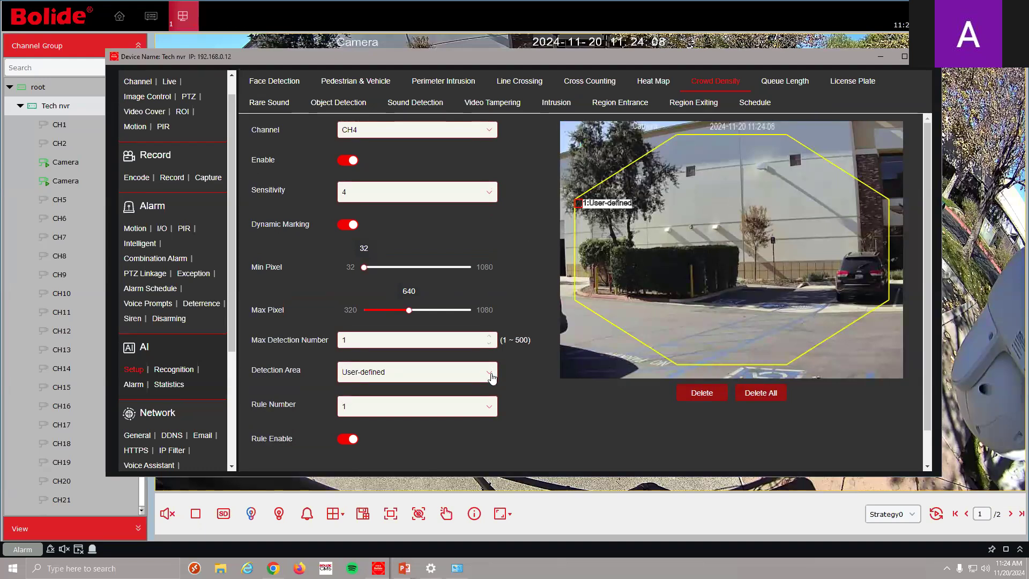
click(492, 378)
click(528, 407)
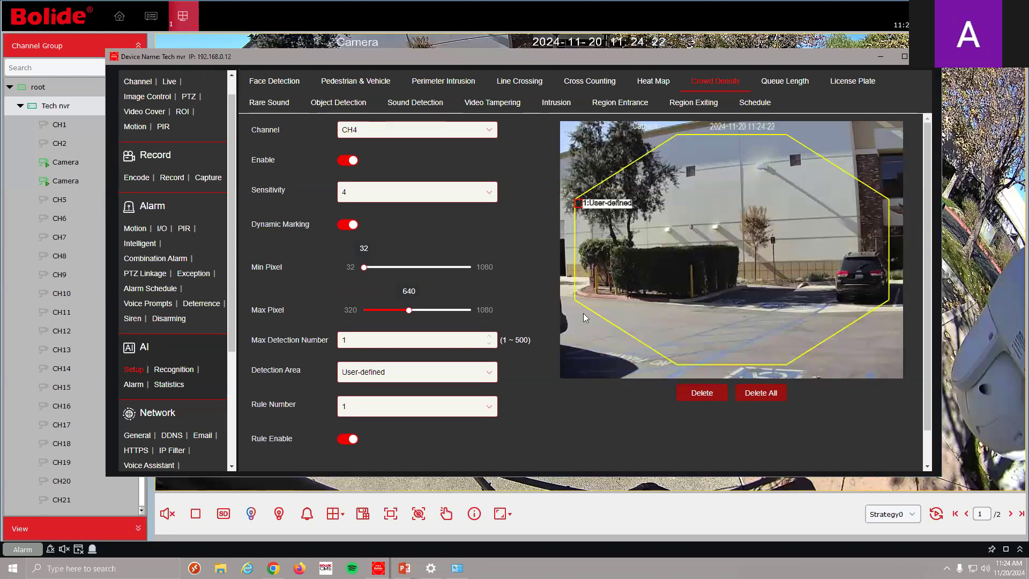
Review the Queue Length and Rare Sound setups, then go to the AI alarm settings
click(790, 84)
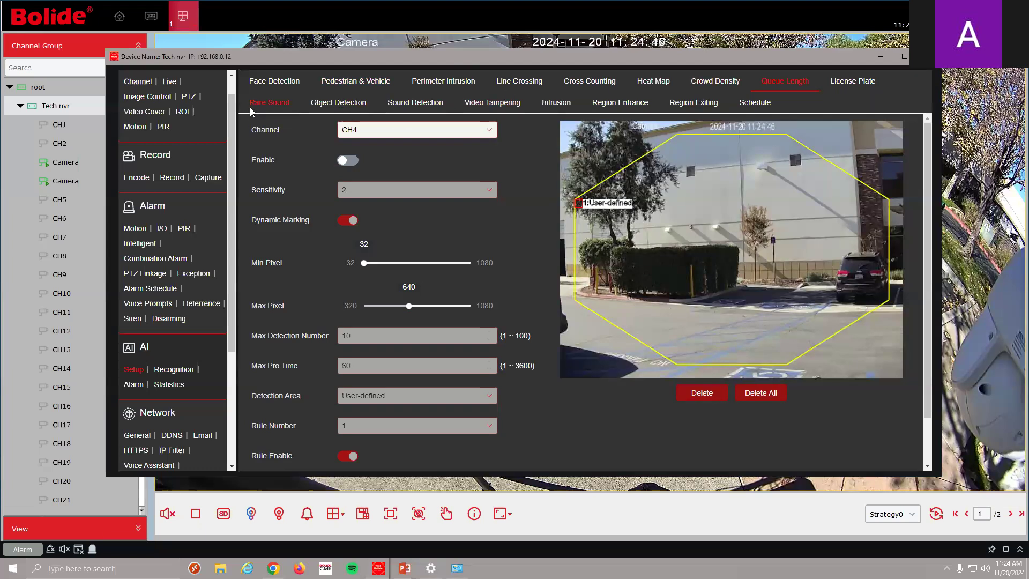
click(269, 102)
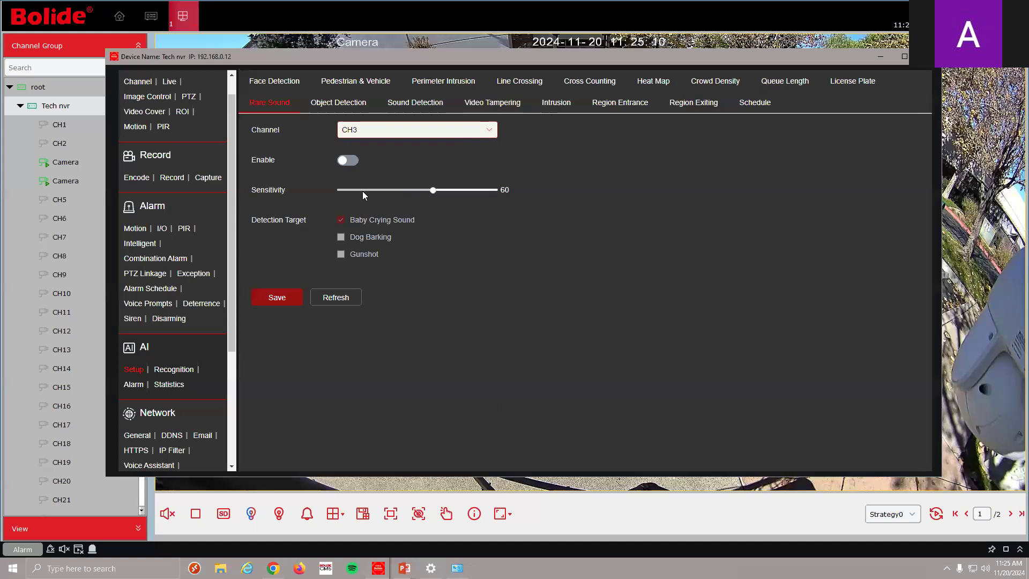
drag(229, 211, 230, 226)
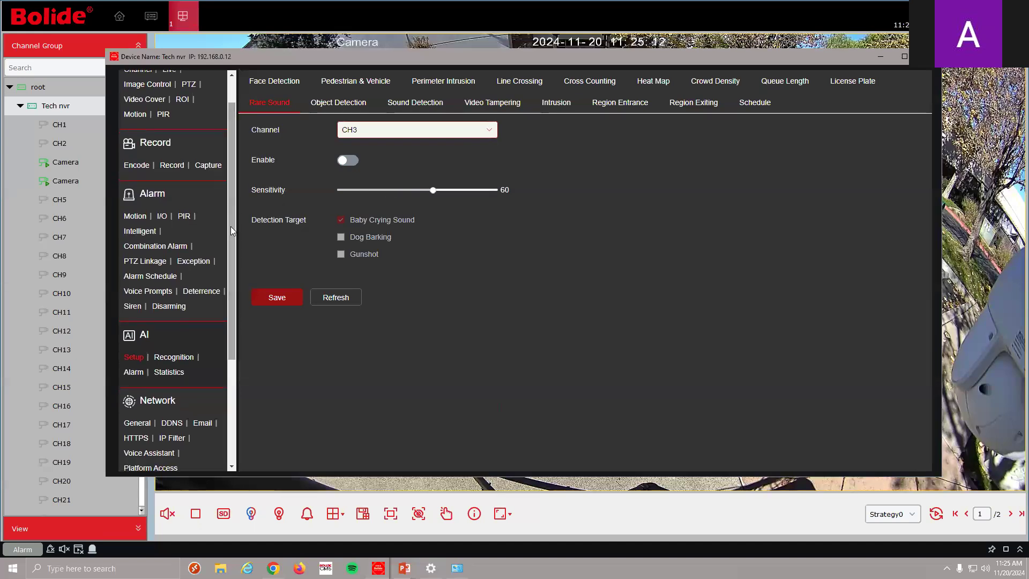
click(138, 374)
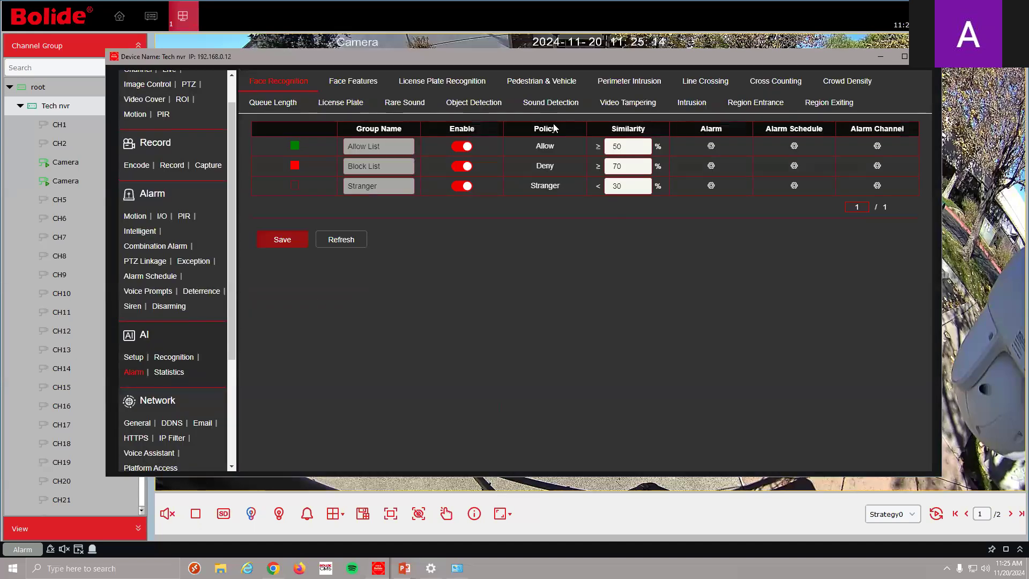
Set the Cross Counting alarm's voice prompt to file1
click(752, 87)
scroll(549, 314, down, 3)
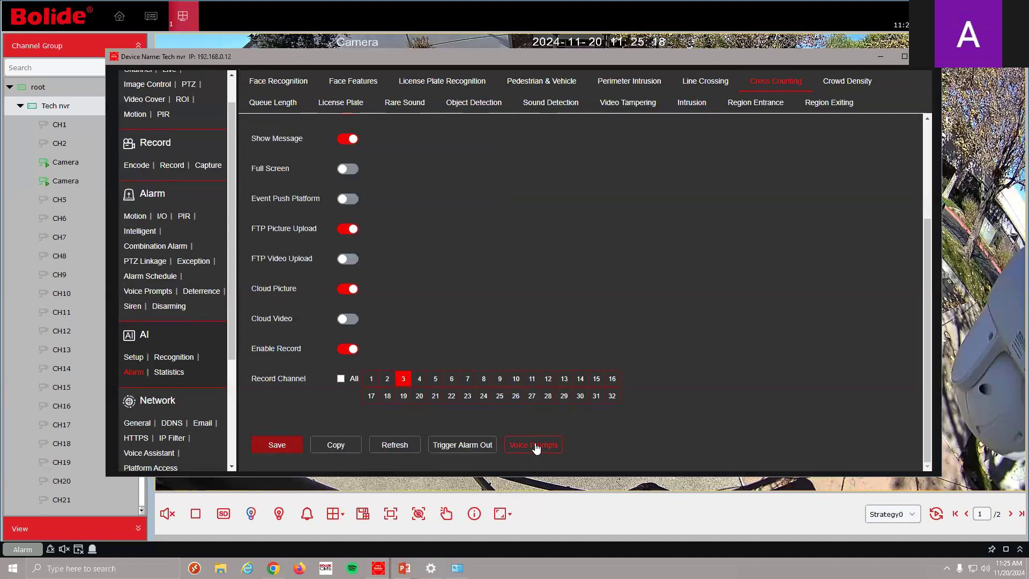
click(535, 446)
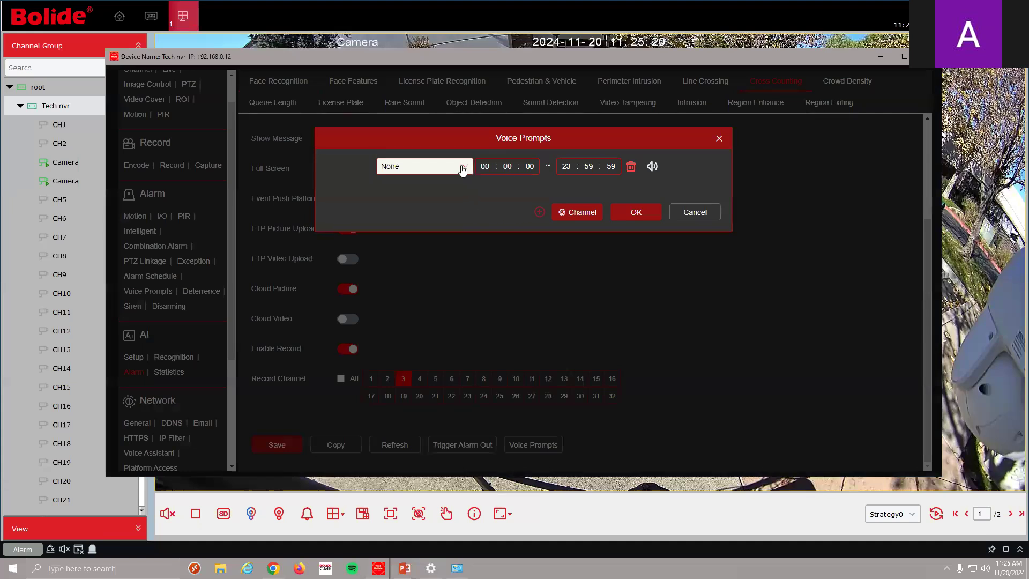
click(463, 169)
click(592, 215)
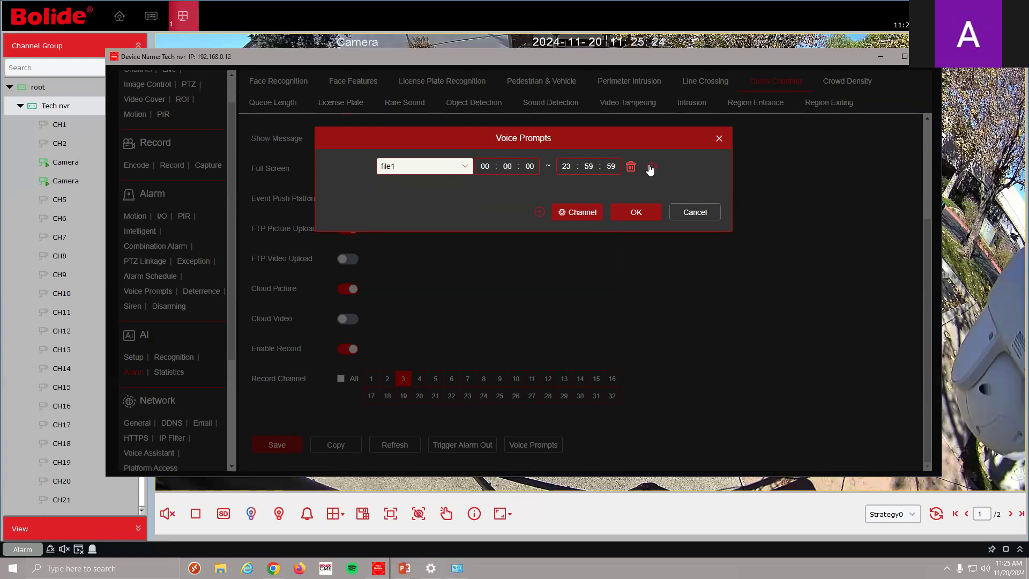
click(645, 215)
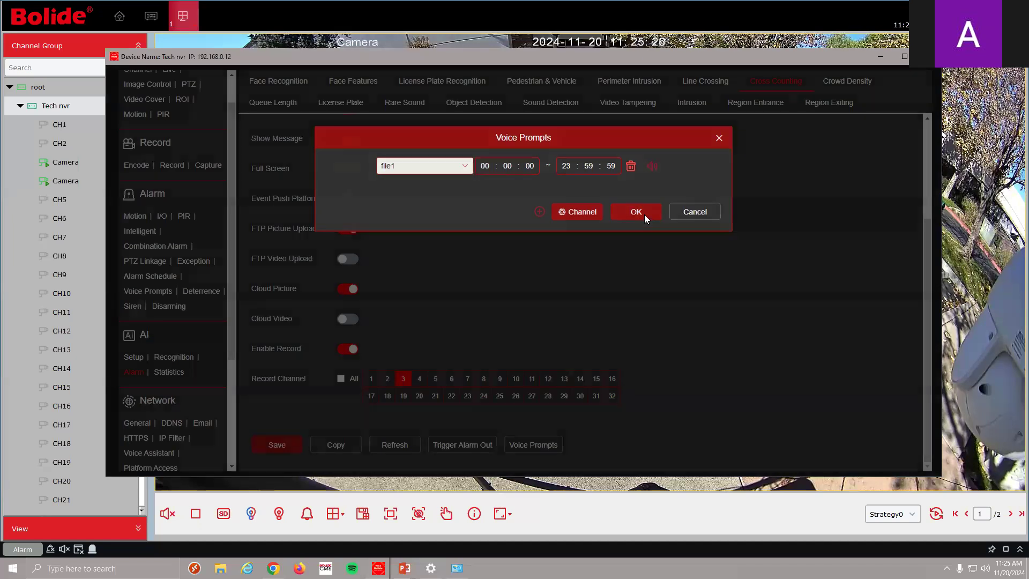
Set the Crowd Density alarm's voice prompt to 1111, then recheck it without changes
click(847, 80)
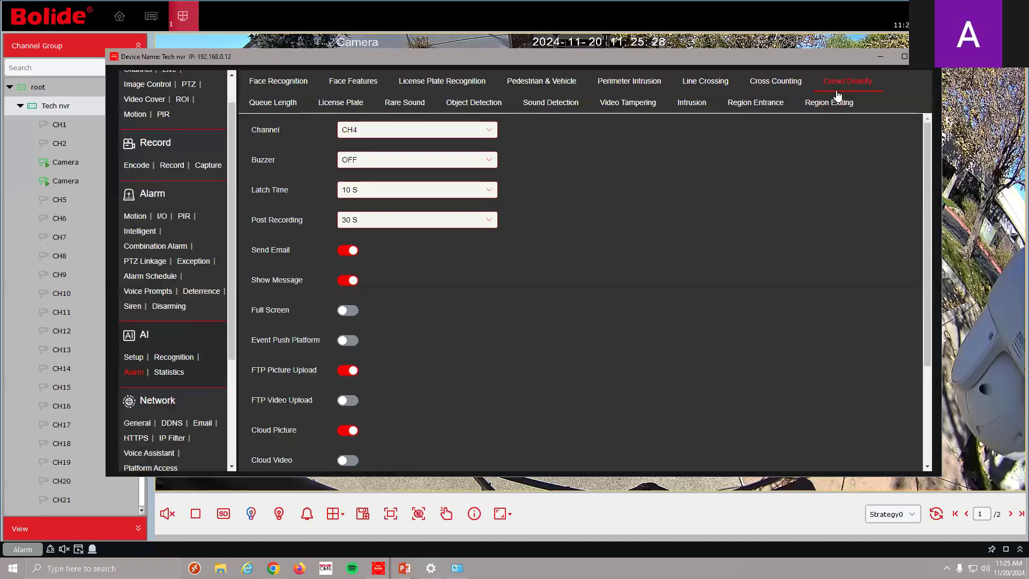
click(540, 451)
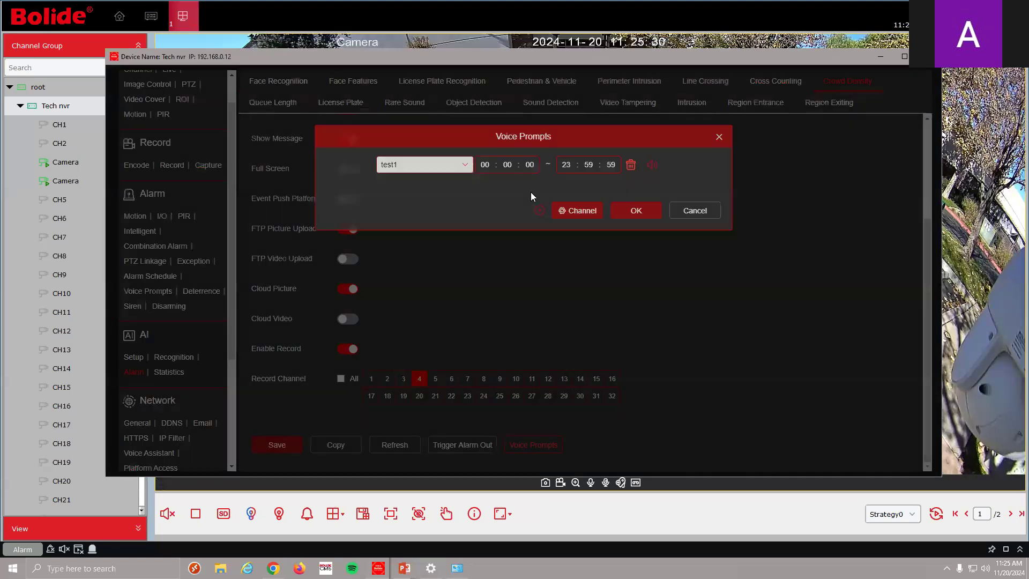
click(451, 165)
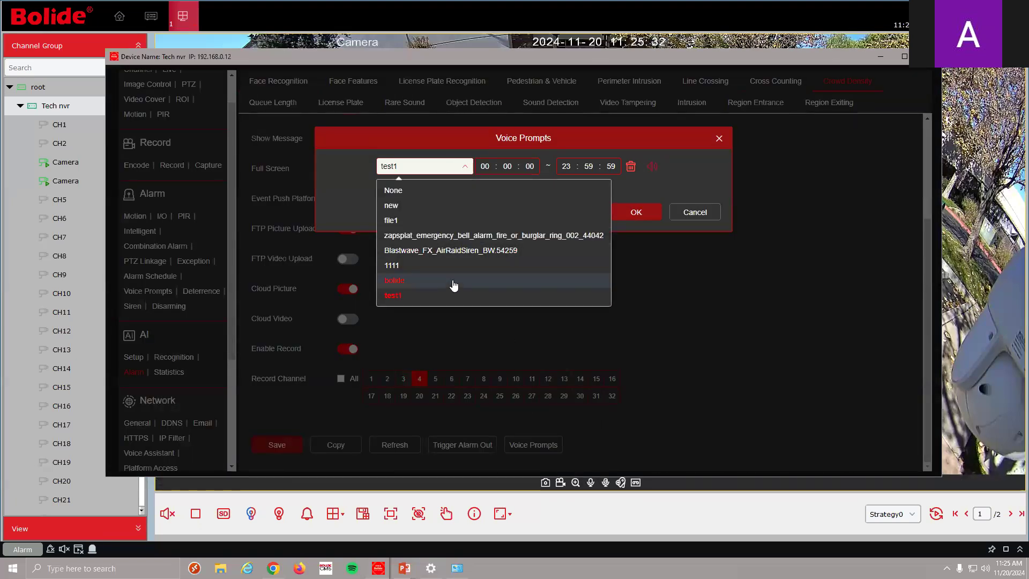
click(487, 232)
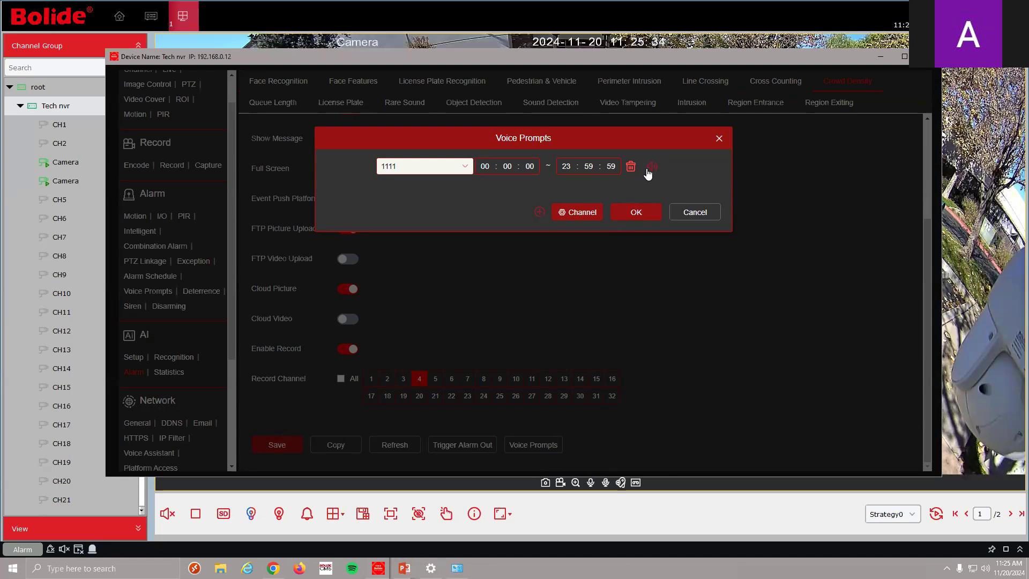
click(636, 212)
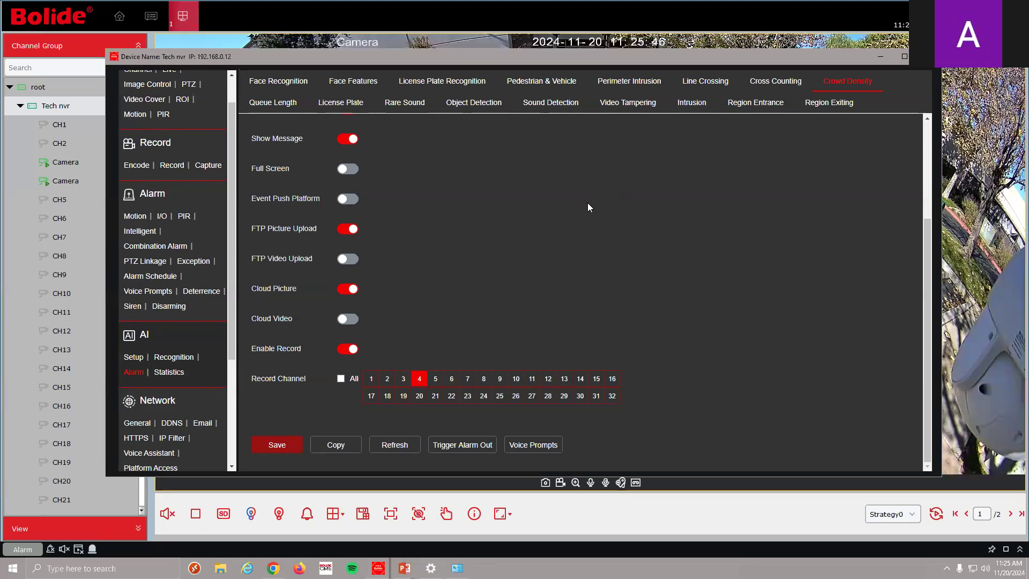
click(532, 446)
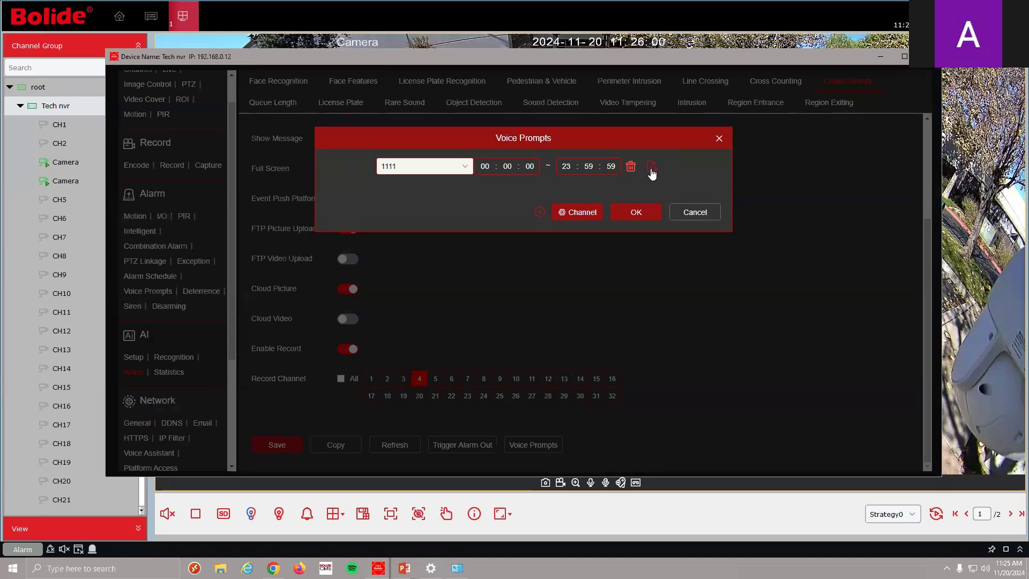
click(696, 213)
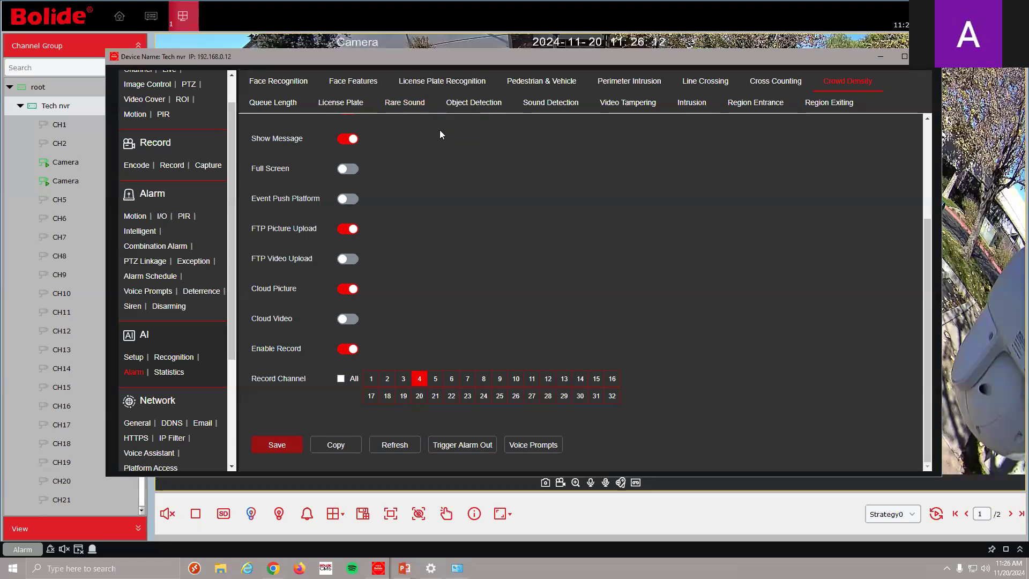
Browse the Object Detection, Intrusion, Region Exiting and License Plate AI setups
click(134, 359)
click(338, 102)
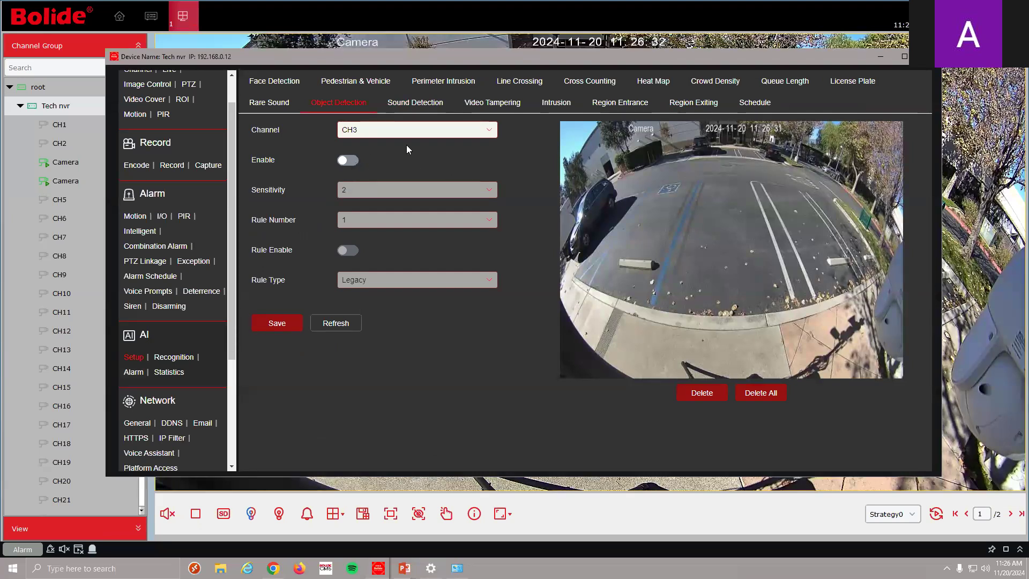
click(564, 102)
click(694, 103)
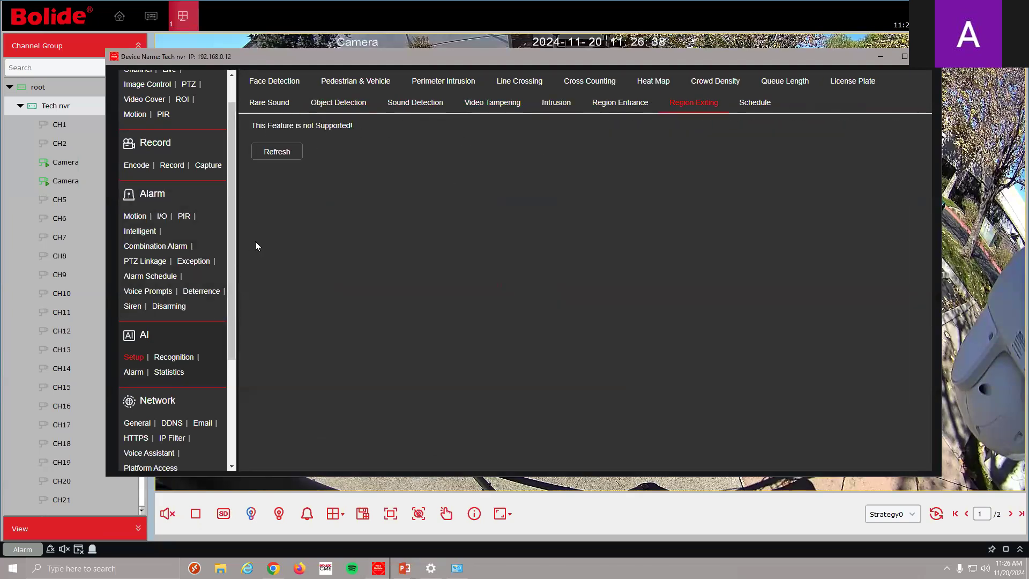
click(850, 82)
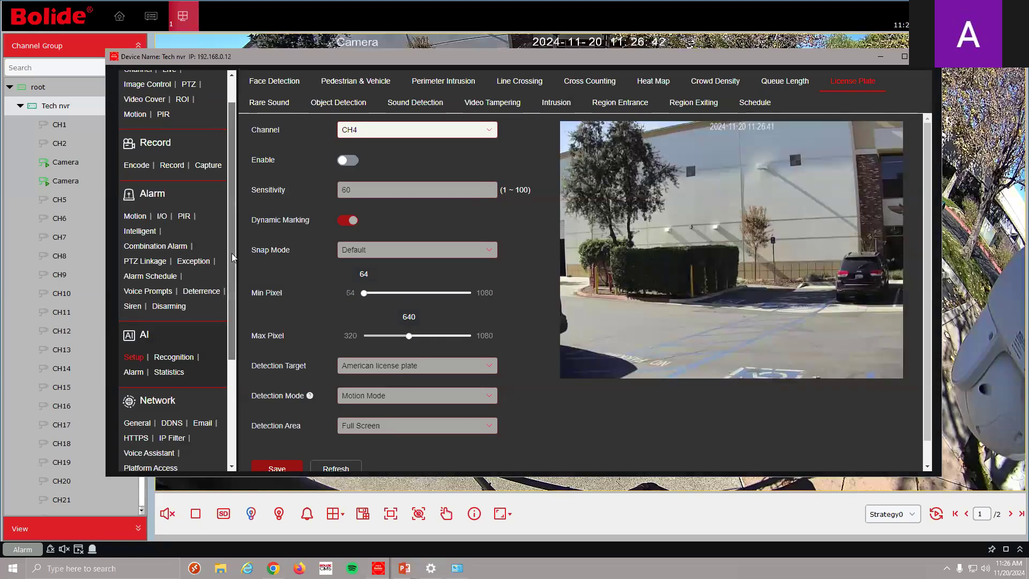
Go to CH3's channel Motion detection settings, enabled at sensitivity 6
scroll(230, 260, down, 3)
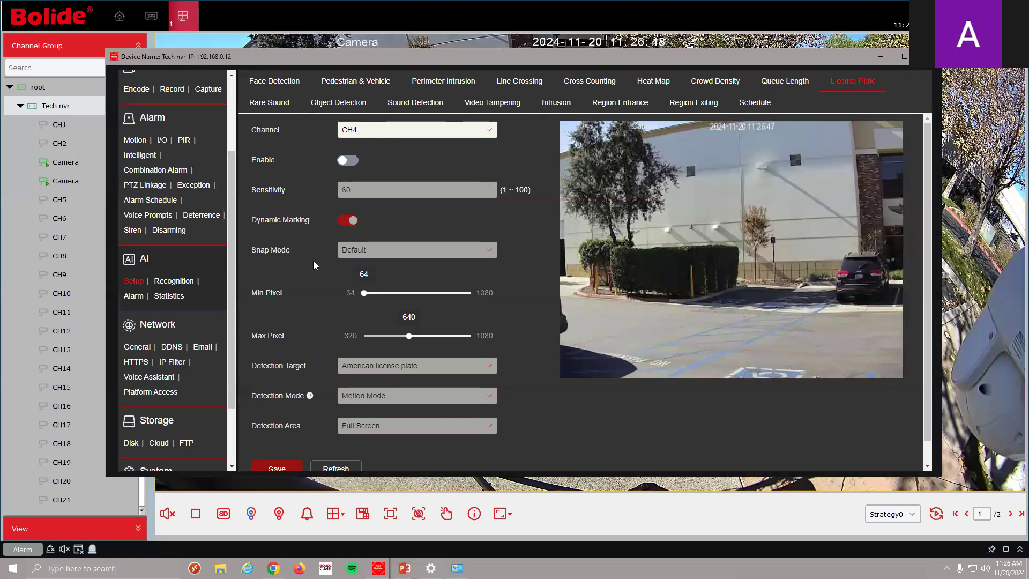
scroll(234, 212, up, 1)
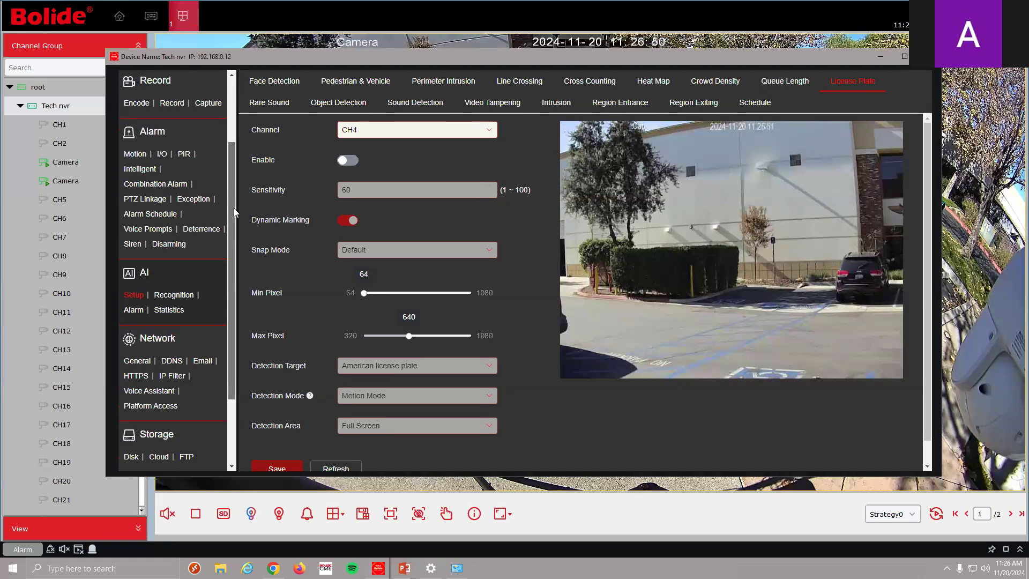
scroll(234, 212, up, 3)
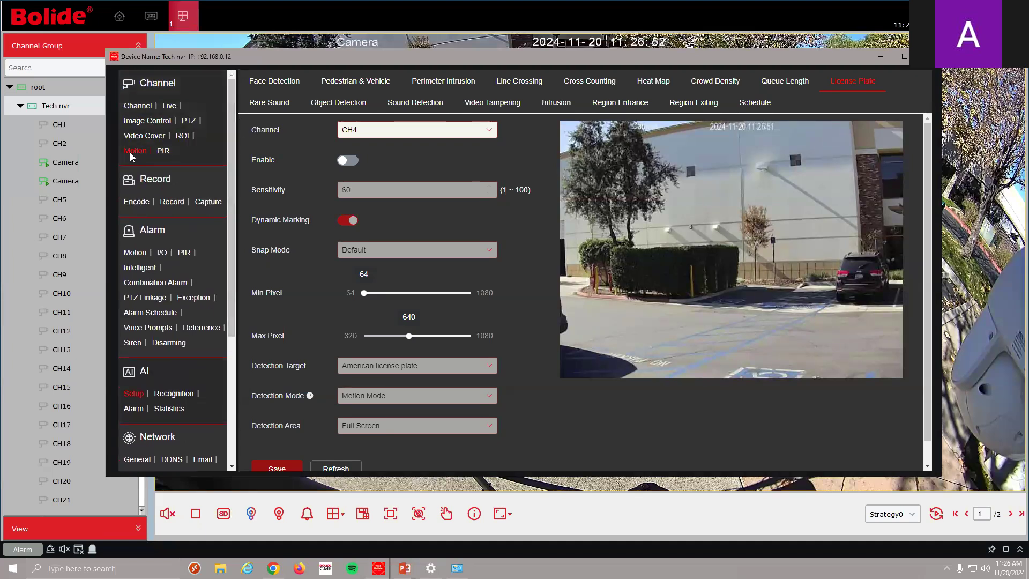
click(134, 152)
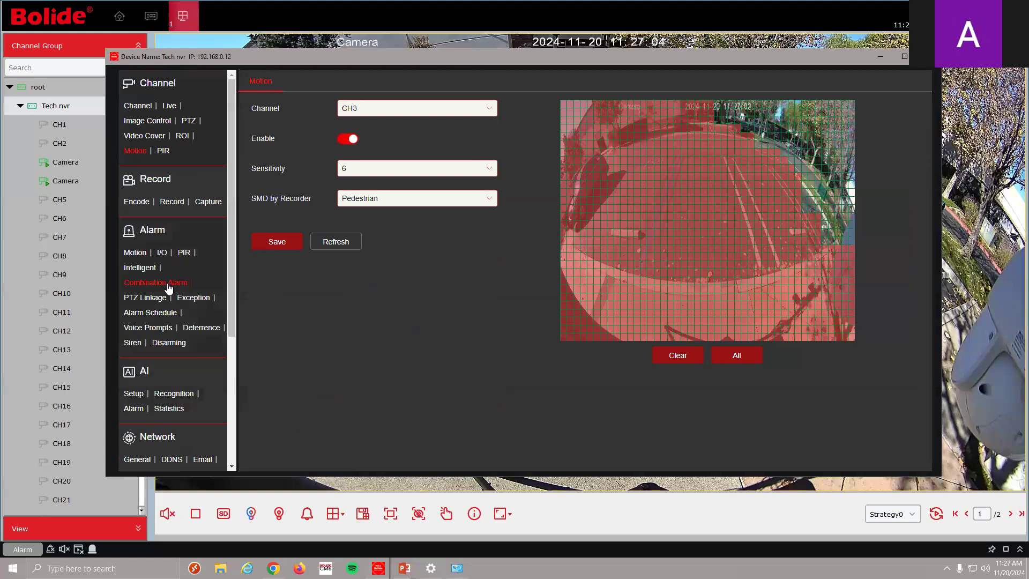
Set CH3's motion alarm voice prompt to bolide, playing on Local and IP Speaker1
click(135, 252)
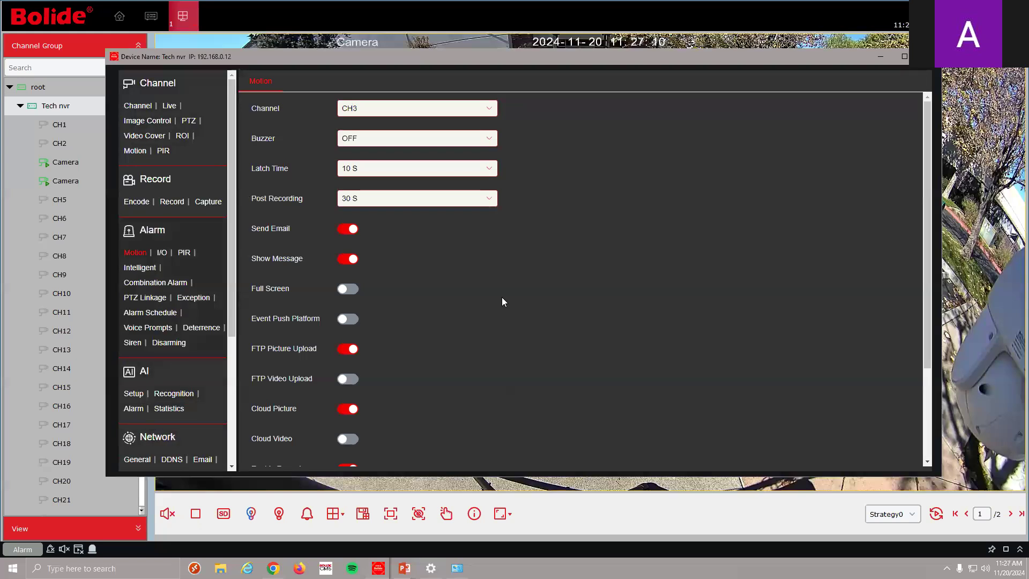
scroll(502, 302, down, 3)
click(539, 442)
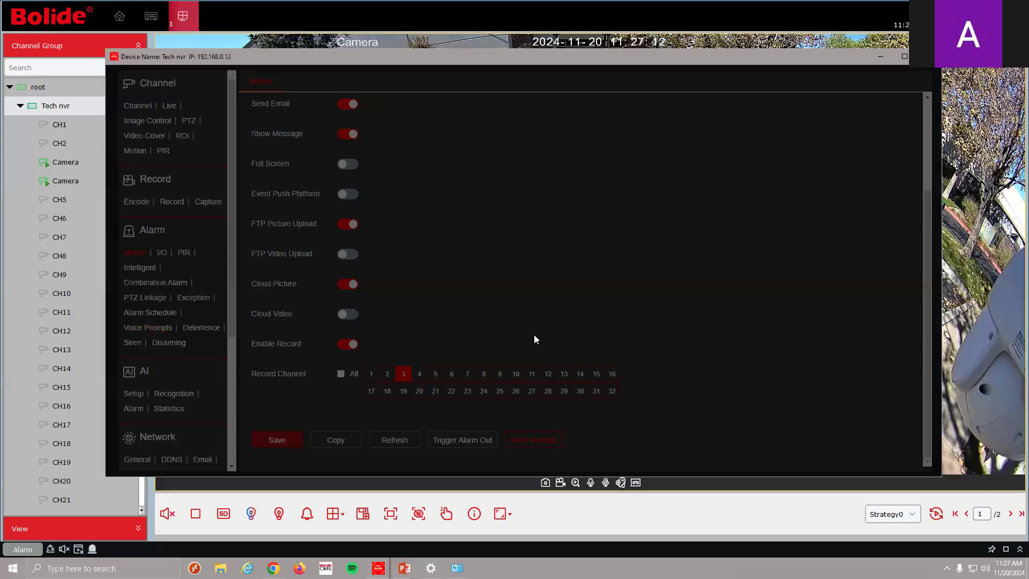
click(460, 168)
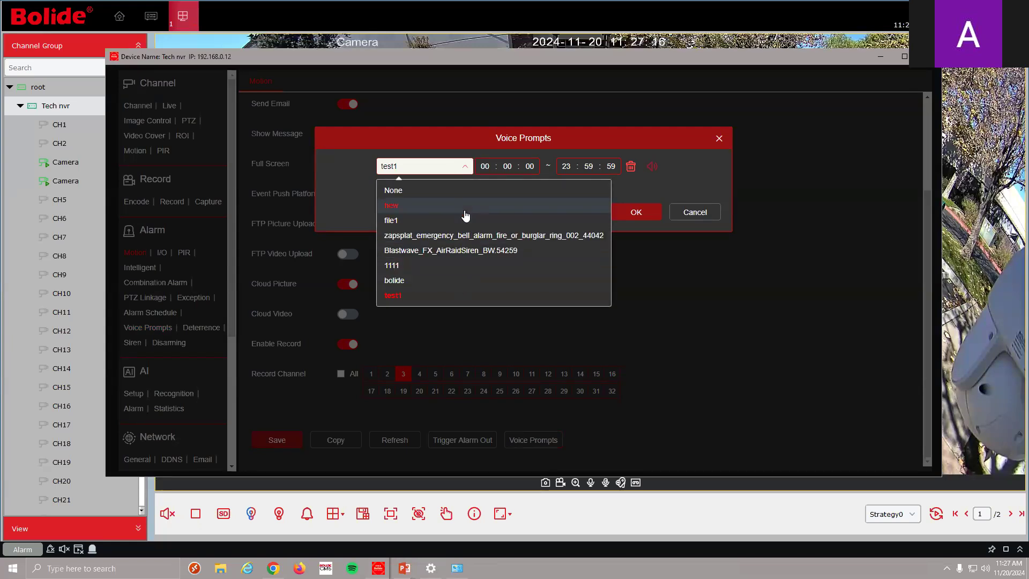
click(466, 280)
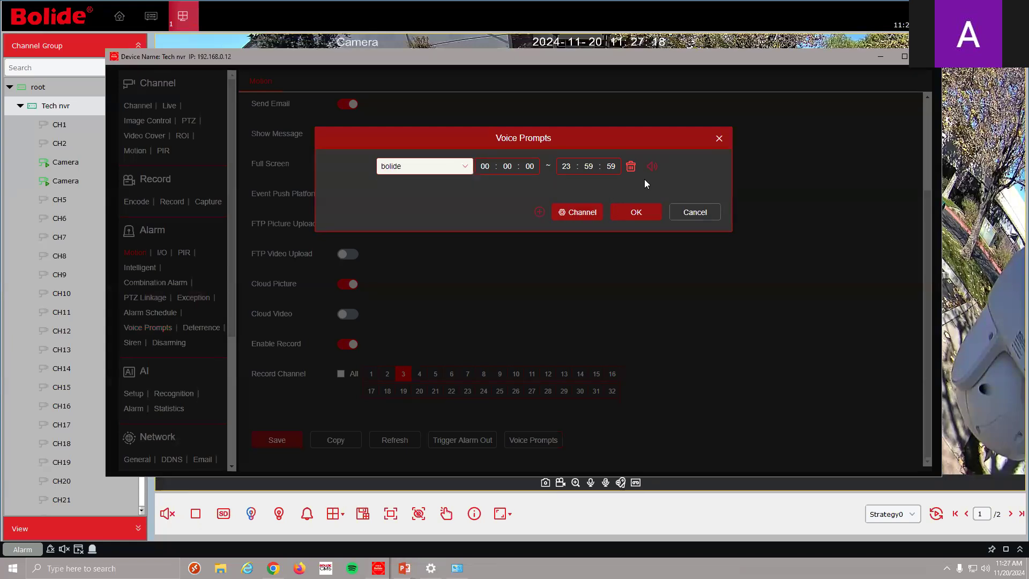
click(612, 212)
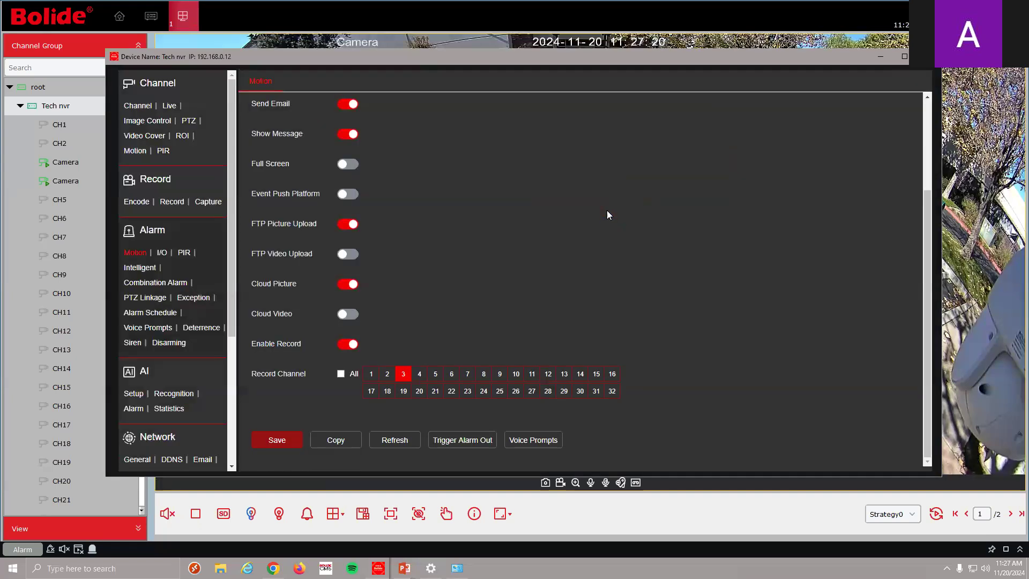
click(541, 441)
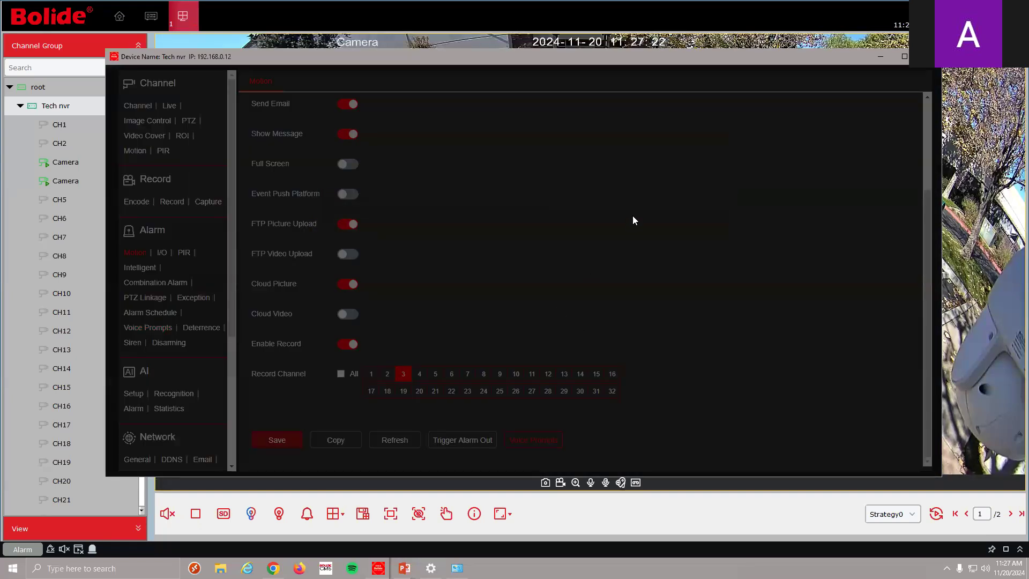
click(590, 210)
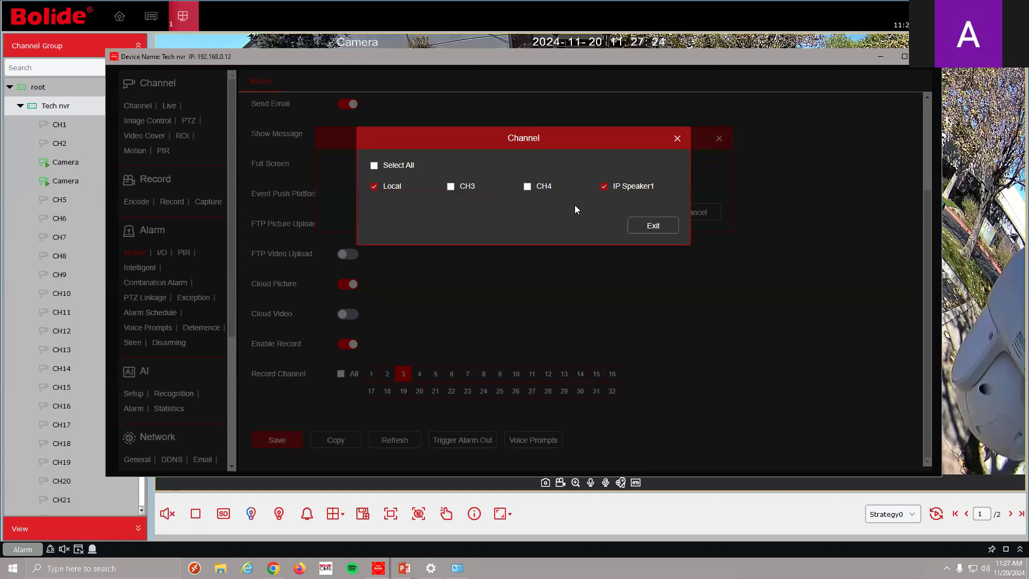
click(646, 226)
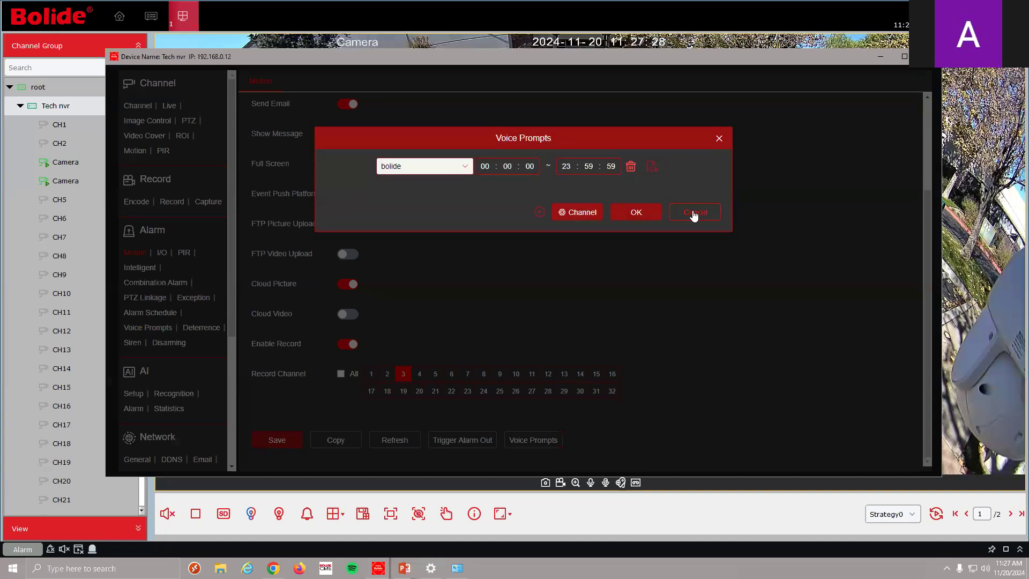
click(636, 213)
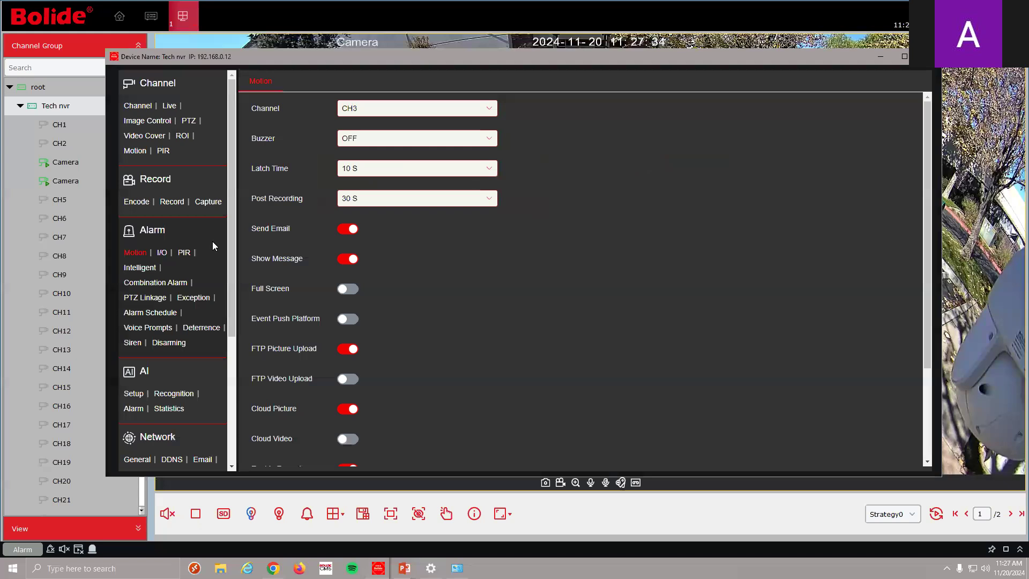
Check the I/O alarm settings, return to Motion alarms, then close device settings
click(163, 254)
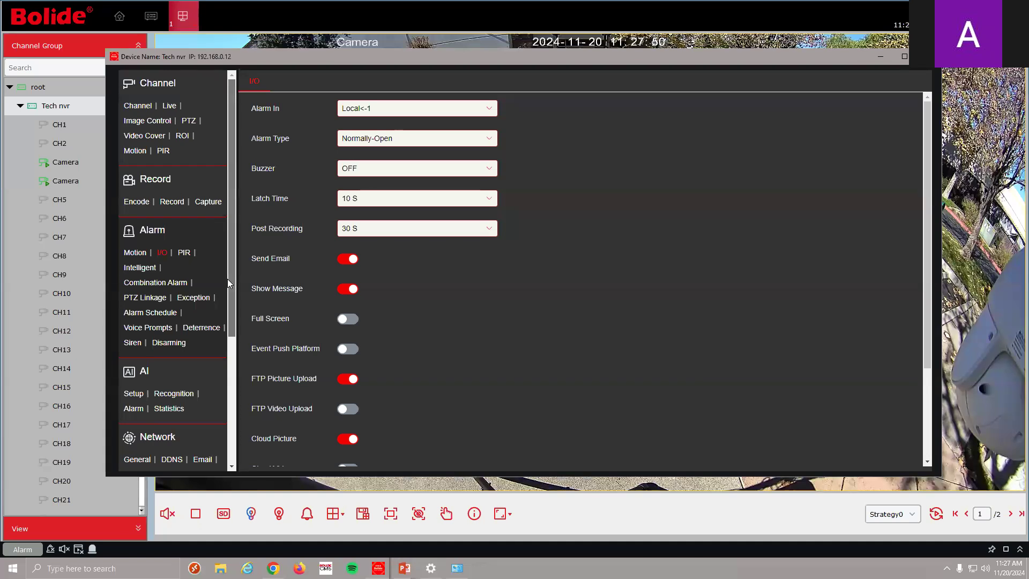
click(135, 252)
click(904, 55)
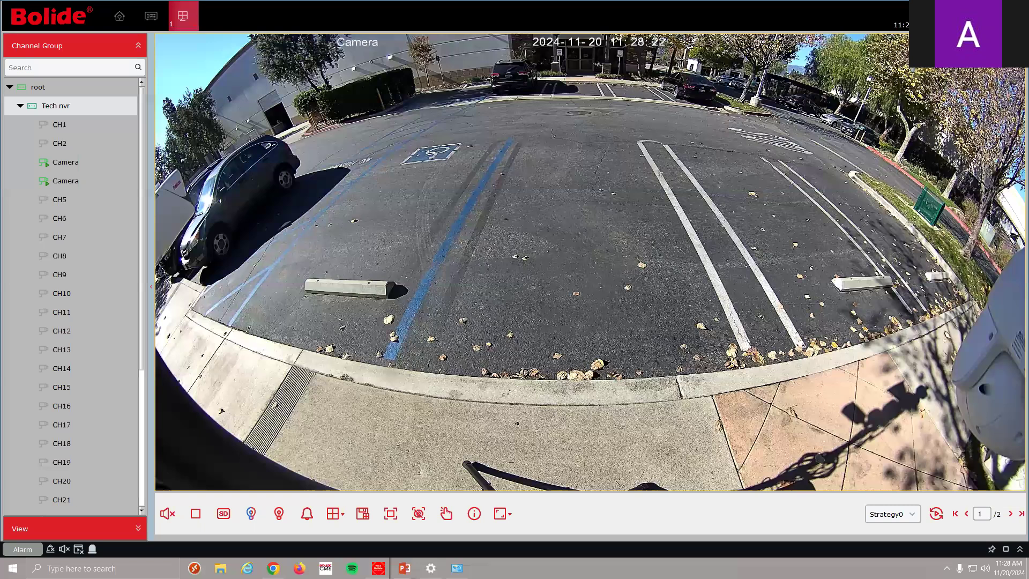
mouse_move(872, 75)
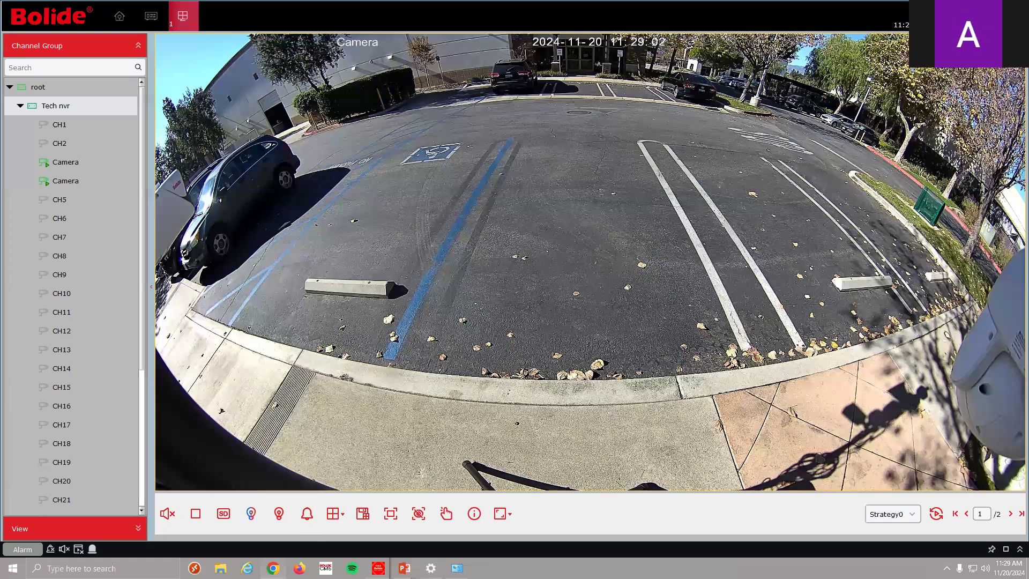
mouse_move(273, 568)
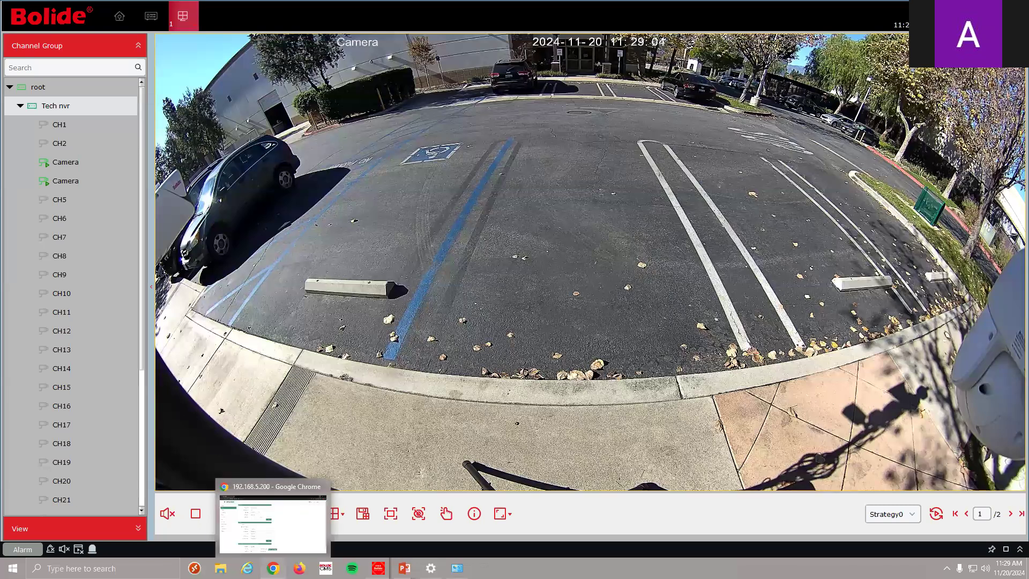
Point Chrome to the IP speaker's address 192.168.0.200
click(273, 517)
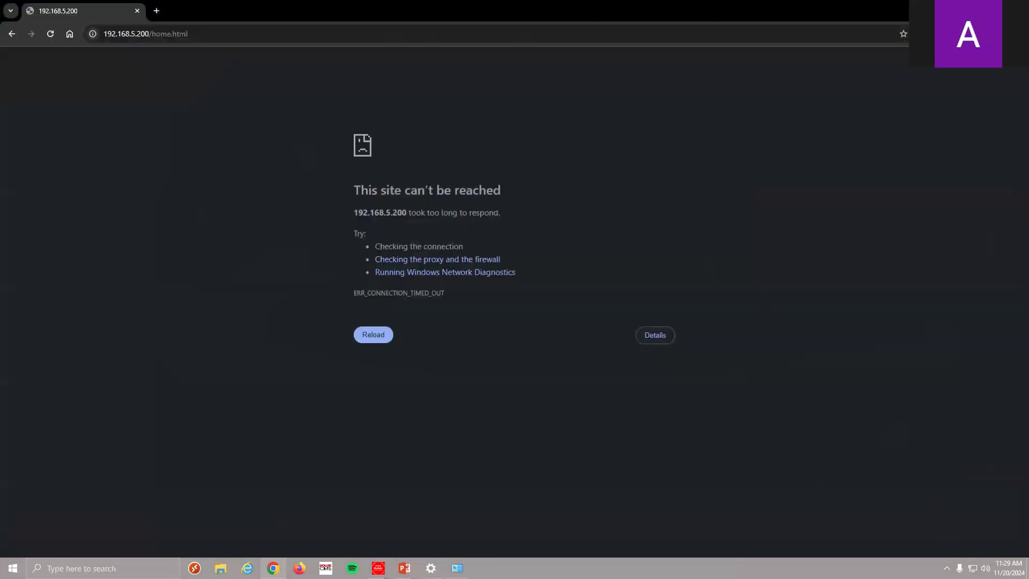
click(136, 34)
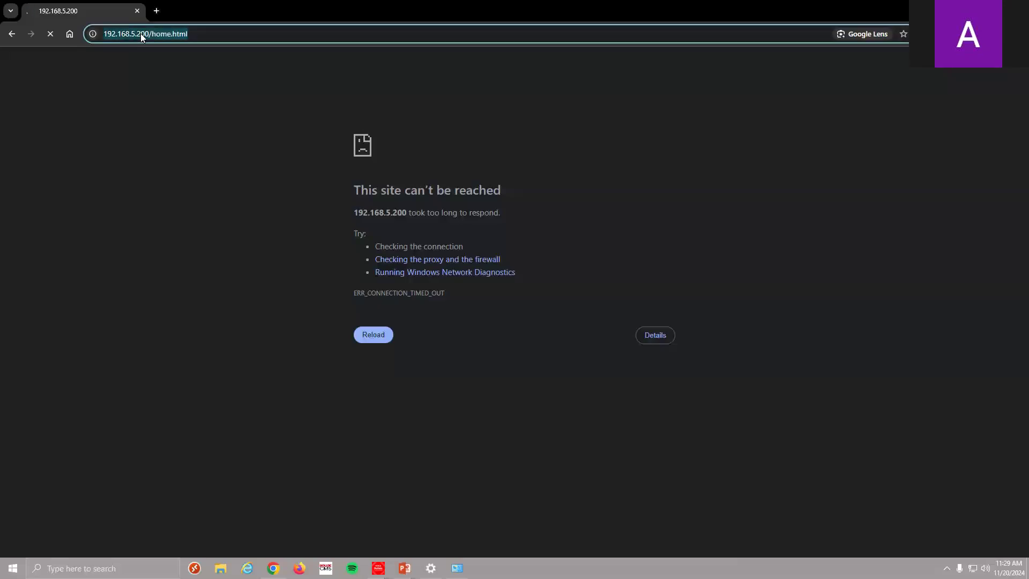
click(142, 34)
drag(131, 34, 277, 30)
text(0)
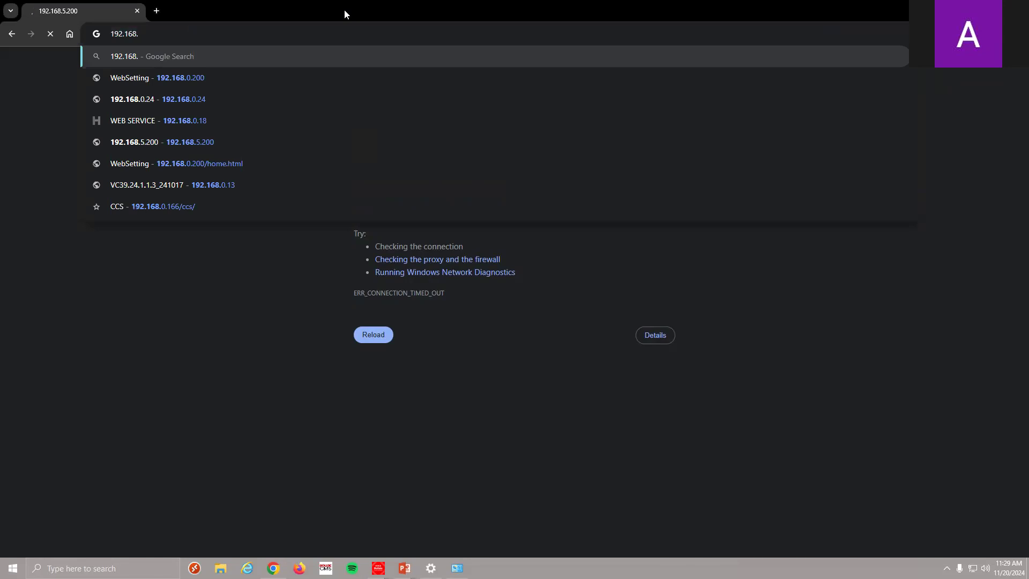
text(.)
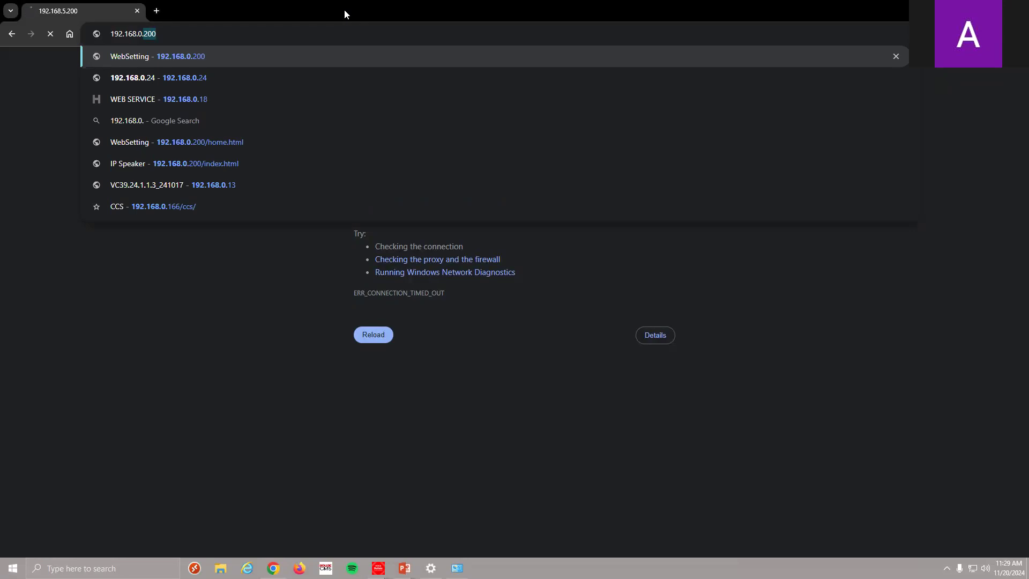
text(200)
key(Return)
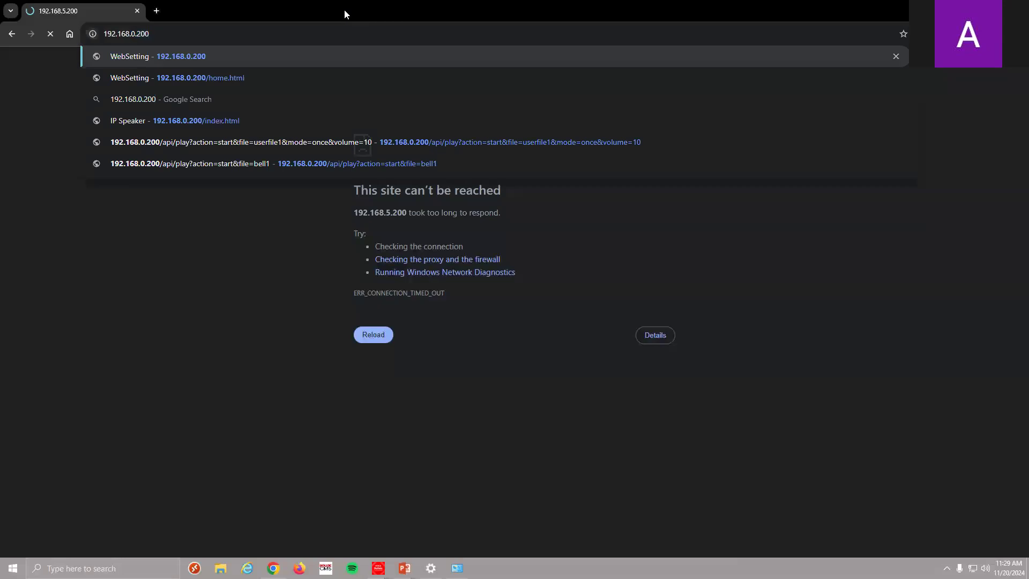
Sign in to the IP speaker with the username and password
click(523, 152)
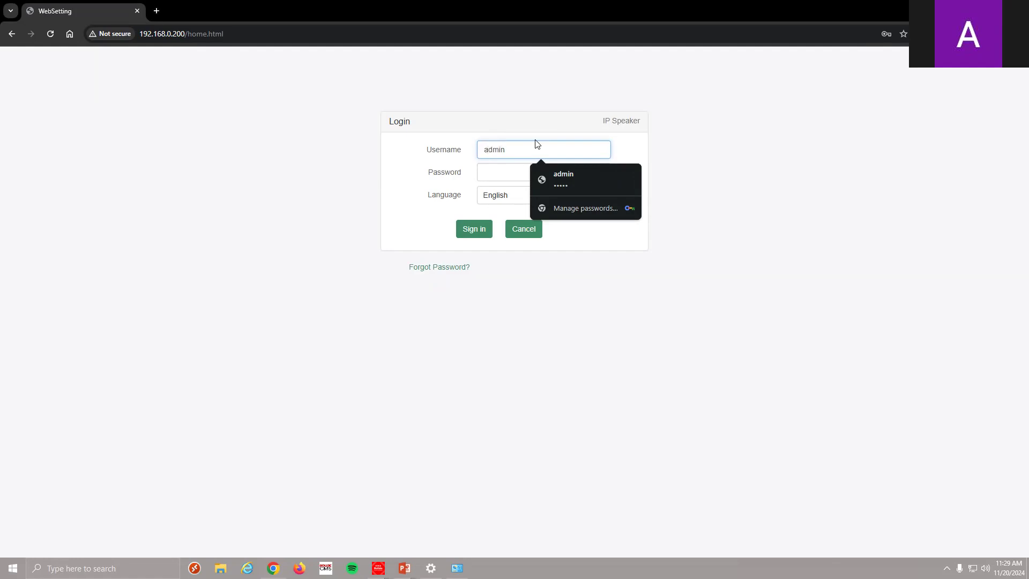
click(503, 171)
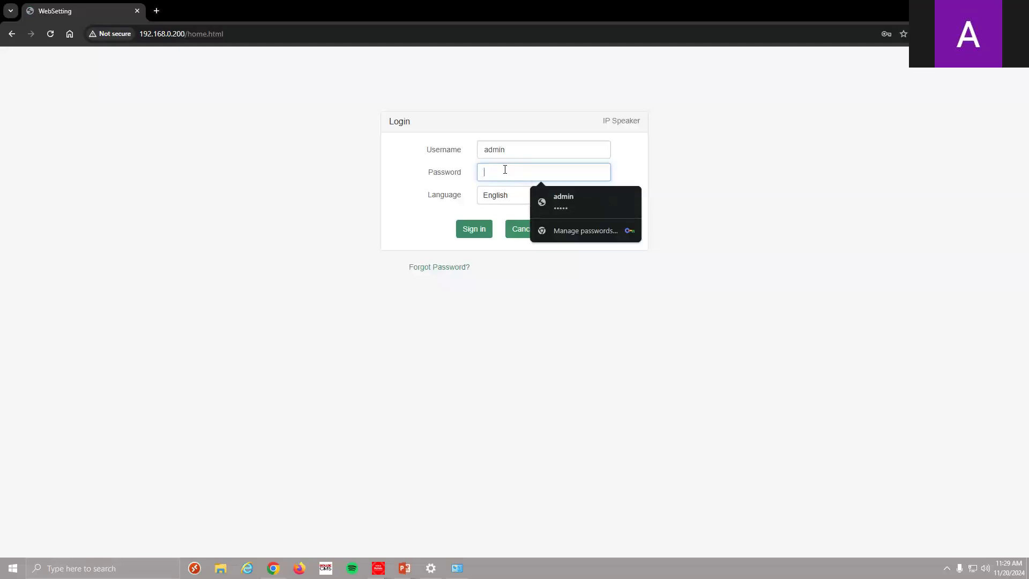
text(a)
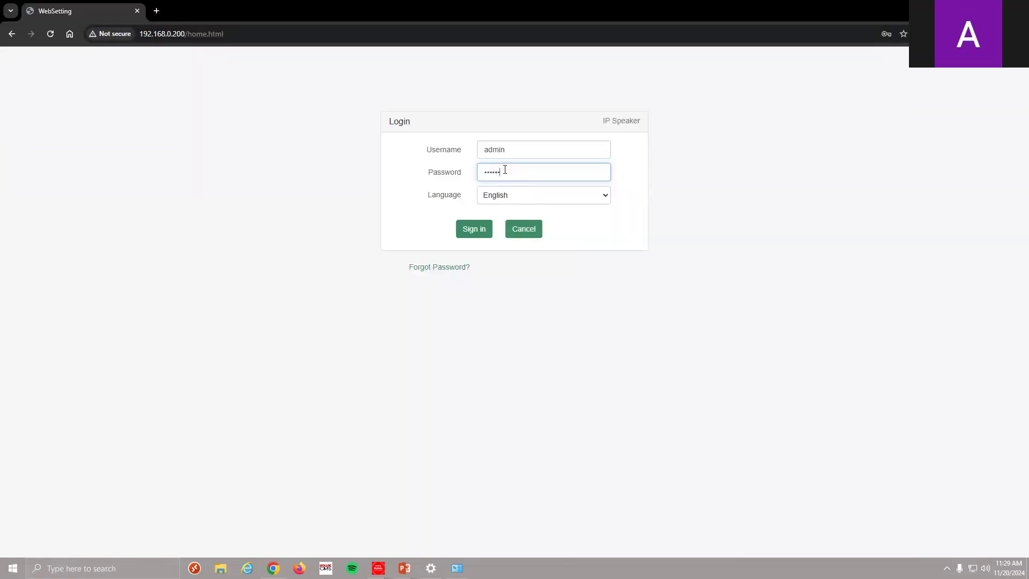
click(472, 230)
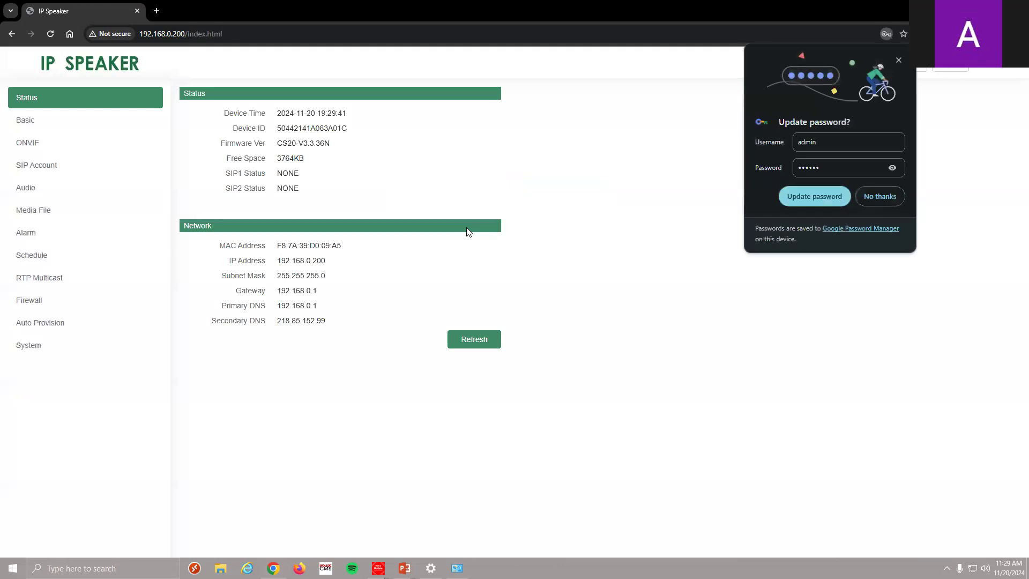
Dismiss the password prompt and review Basic settings, toggling VLAN on then back off
click(899, 60)
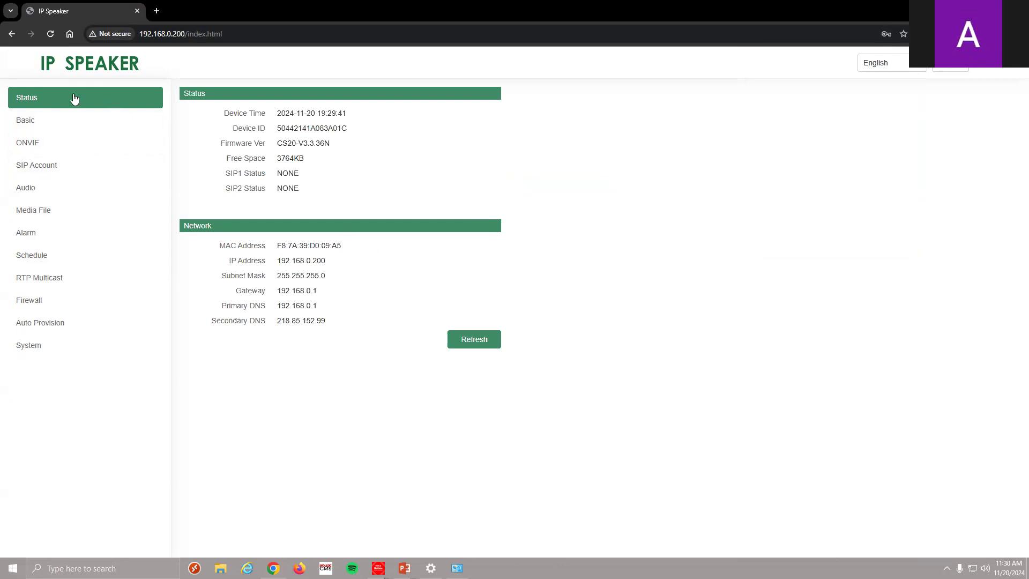
click(69, 120)
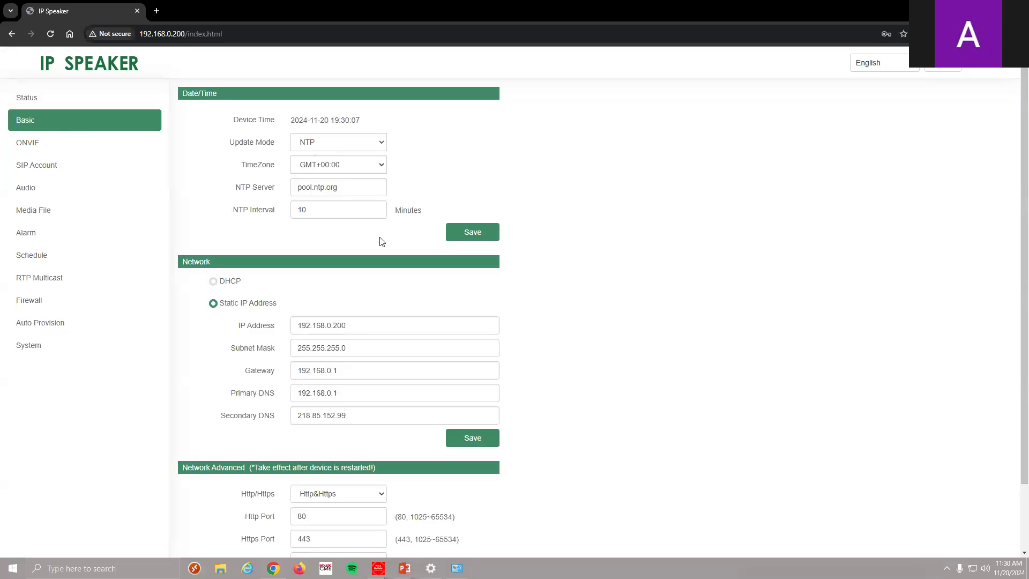
scroll(380, 242, down, 2)
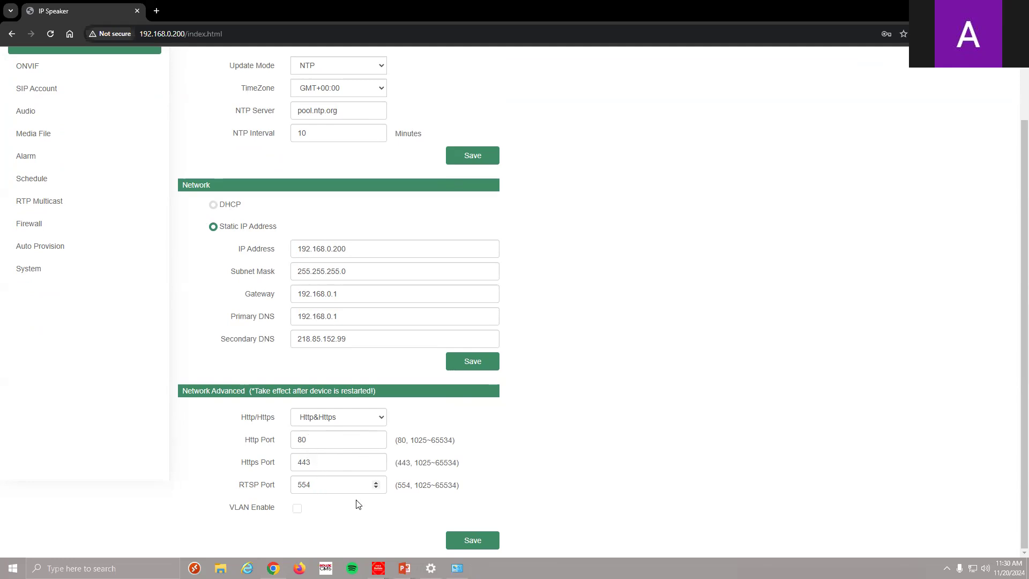
click(297, 510)
scroll(298, 513, down, 2)
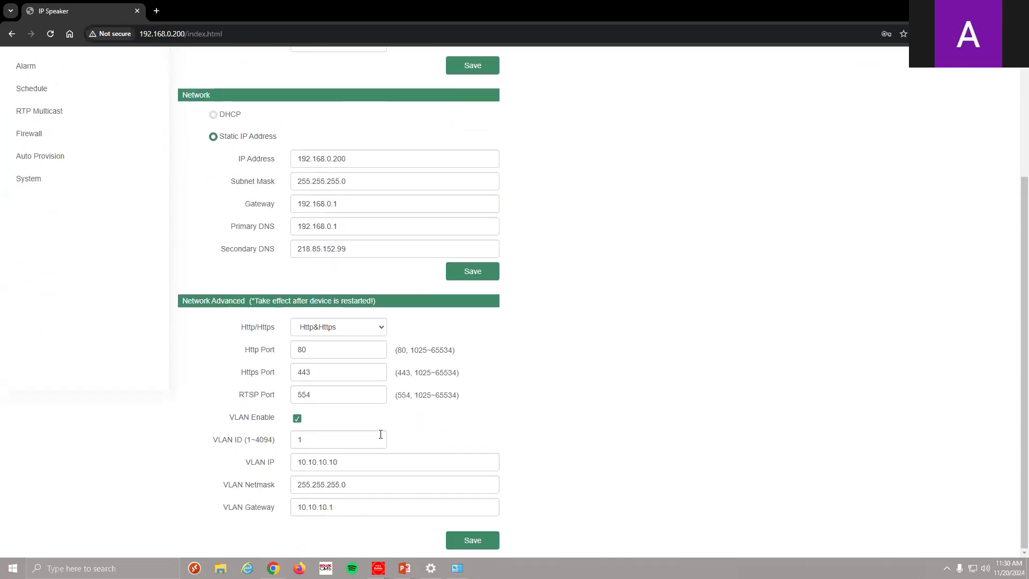
click(297, 419)
scroll(284, 313, up, 2)
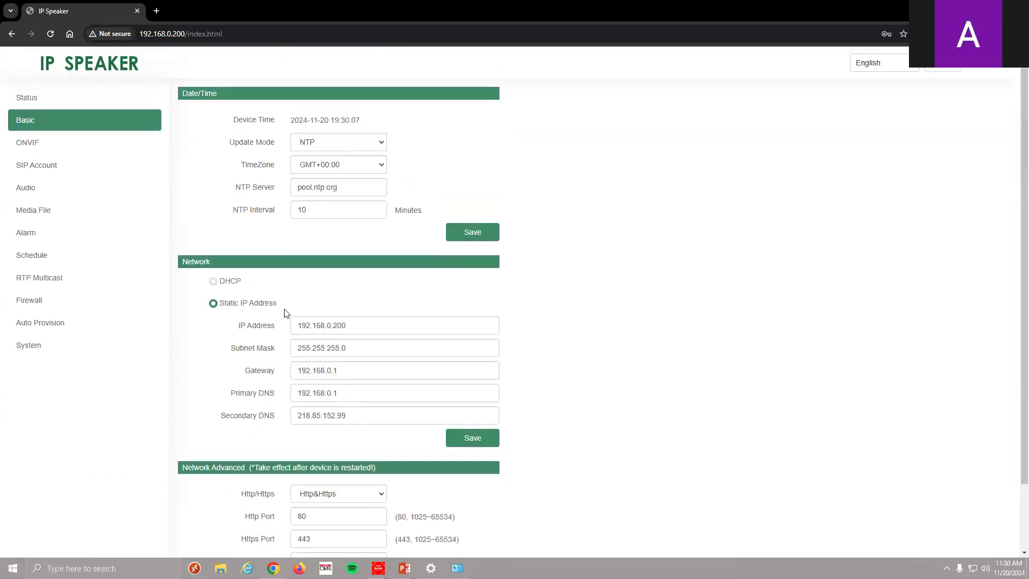
In ONVIF settings, toggle WAN NAT on and back off
click(69, 149)
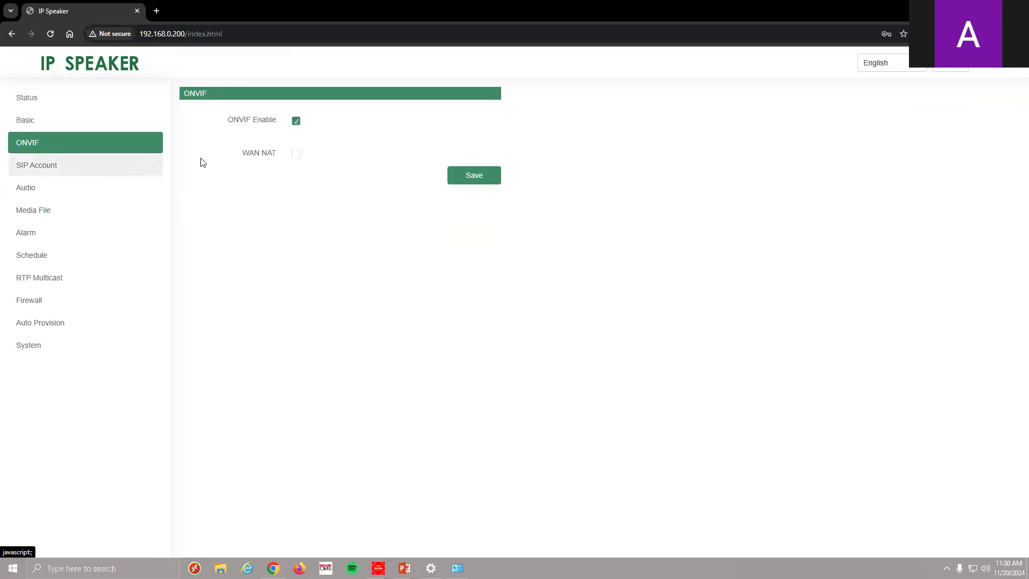
click(296, 156)
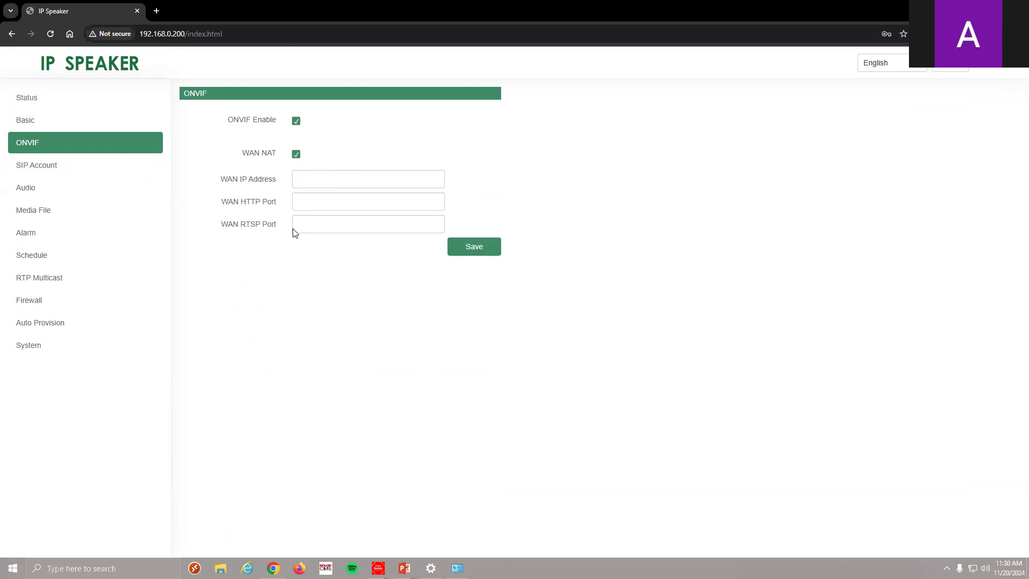
click(296, 155)
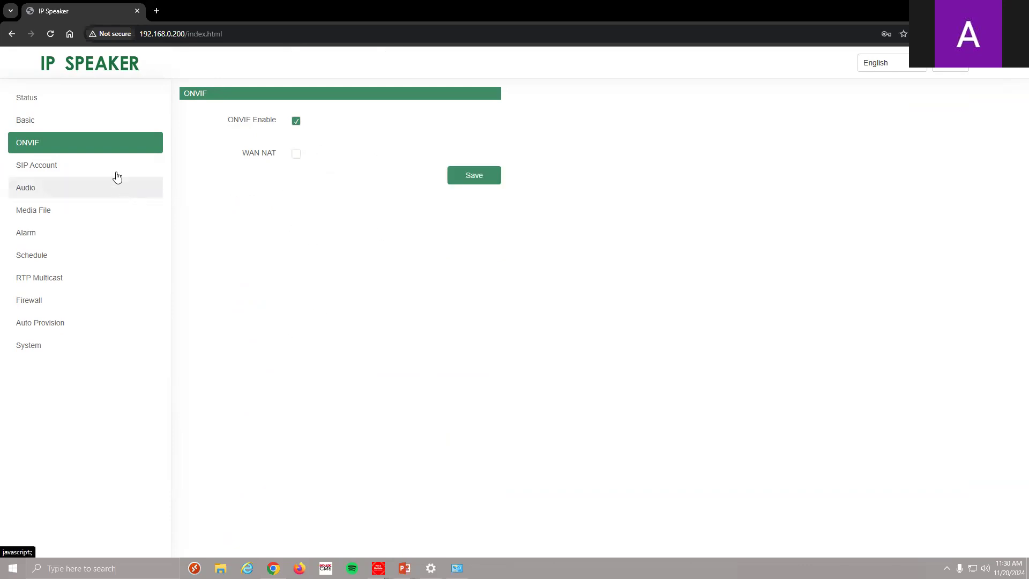
Switch the SIP Account page to Account 2, then go to Audio settings
click(84, 172)
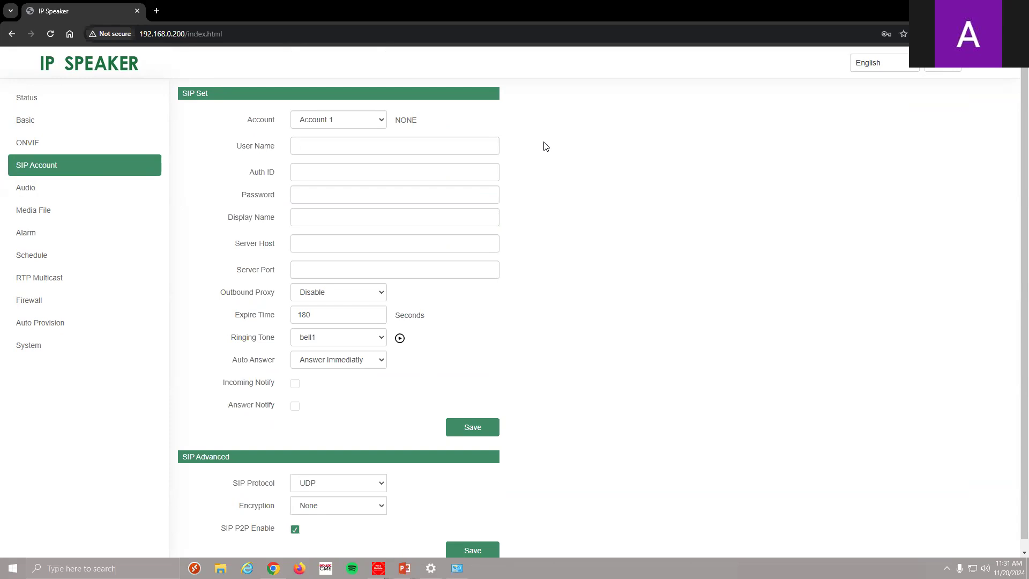
scroll(540, 145, down, 1)
scroll(536, 225, up, 1)
click(378, 120)
click(374, 146)
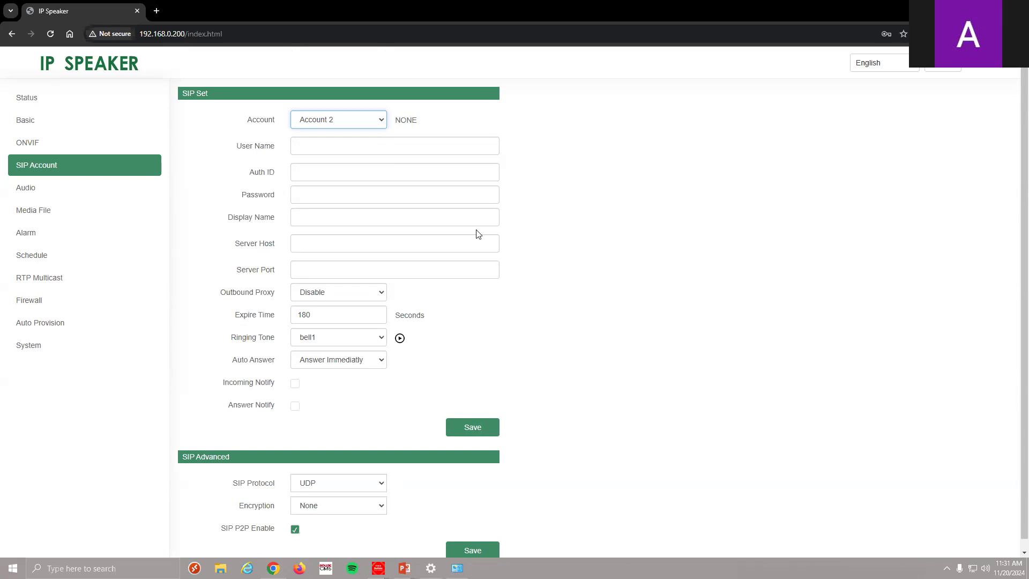
click(44, 192)
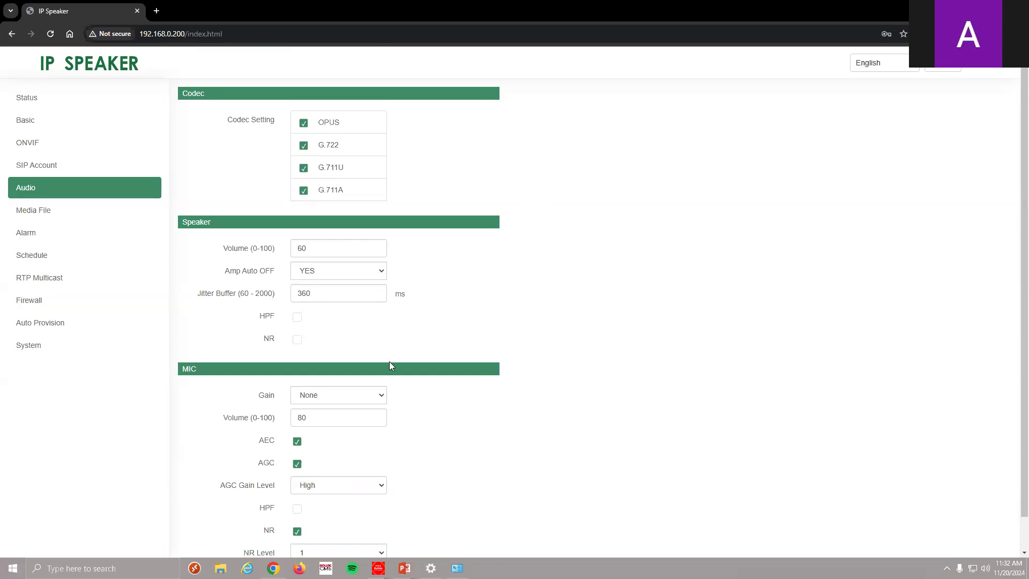
Inspect the mic Gain (None), AGC Gain Level (High) and NR Level (1) without changing them
scroll(389, 365, down, 1)
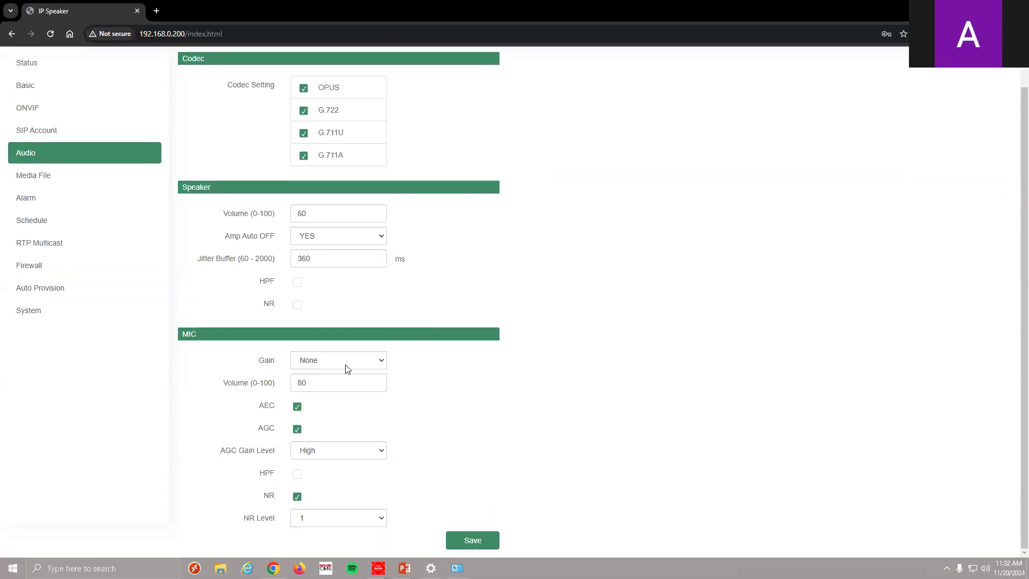
click(362, 362)
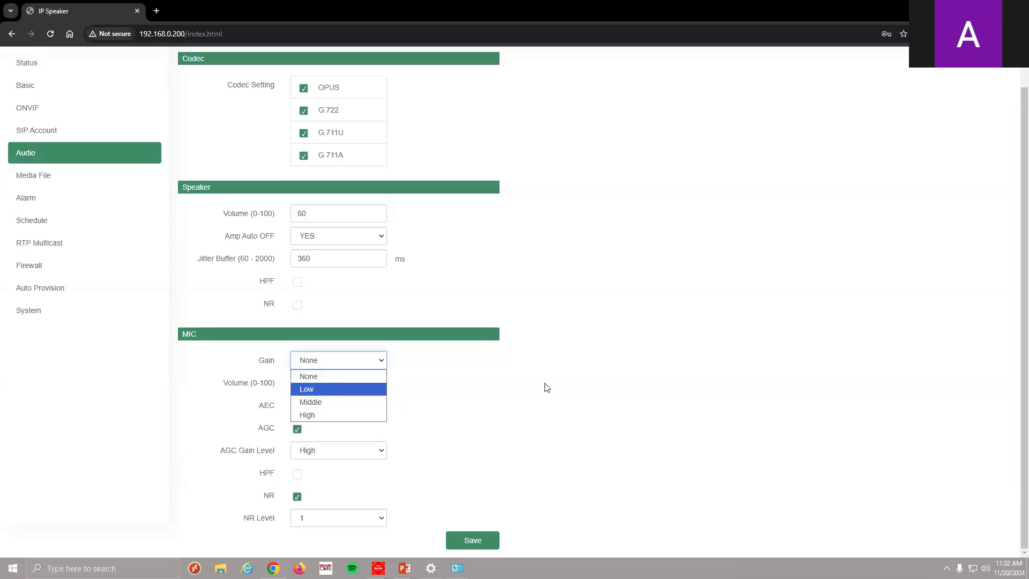
key(Escape)
key(Tab)
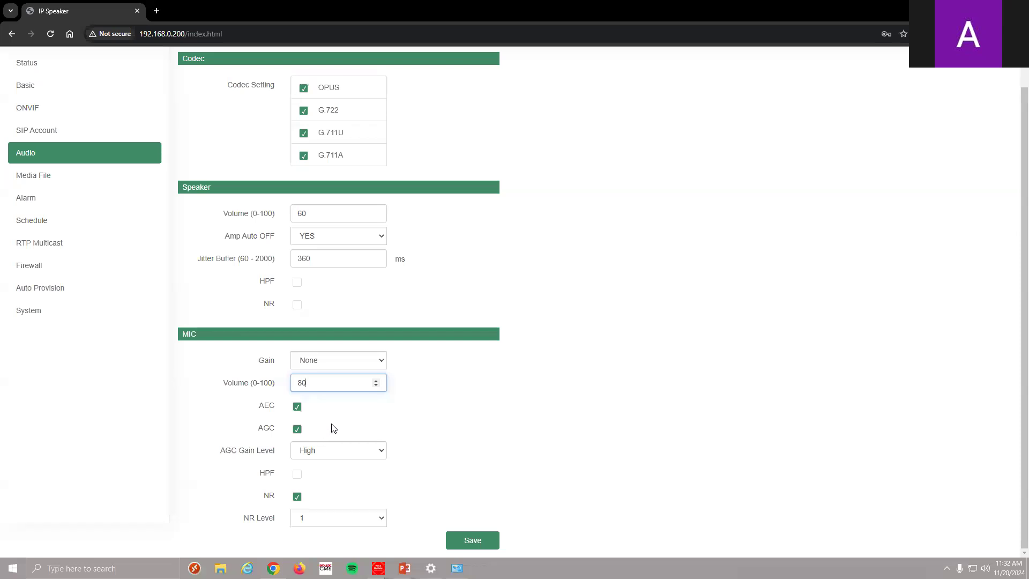
click(373, 454)
click(465, 374)
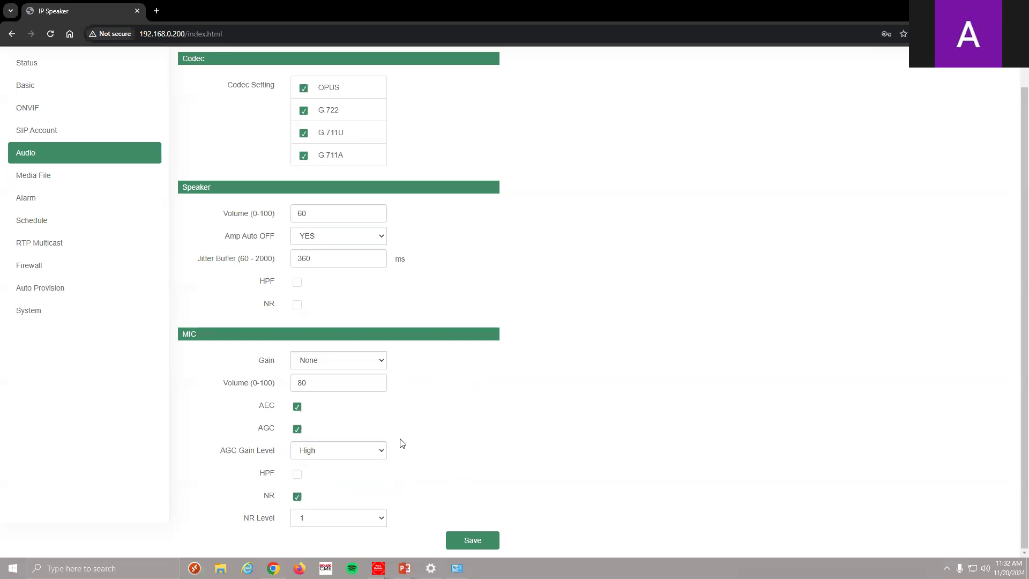
click(375, 521)
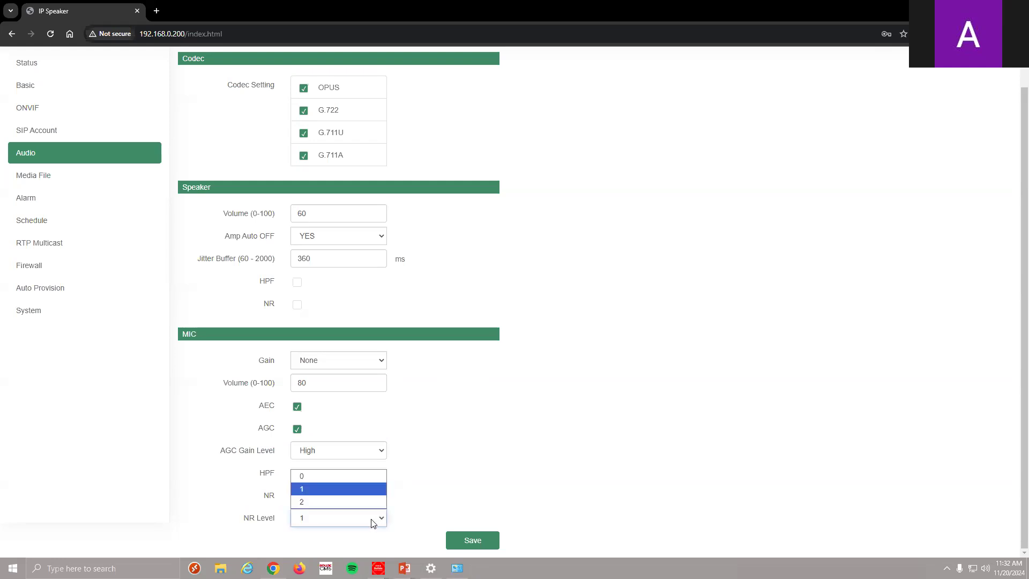
click(464, 469)
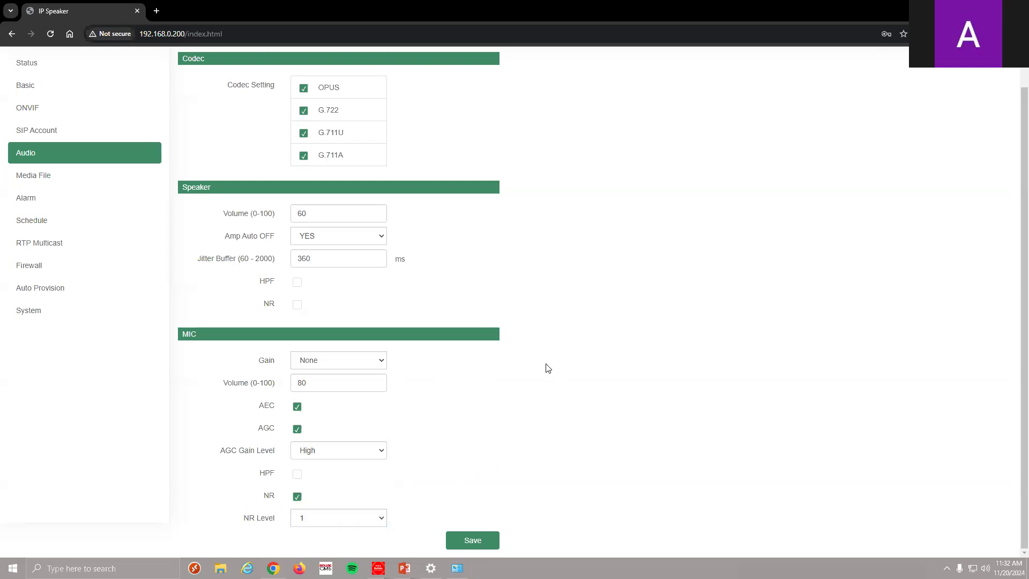
click(124, 187)
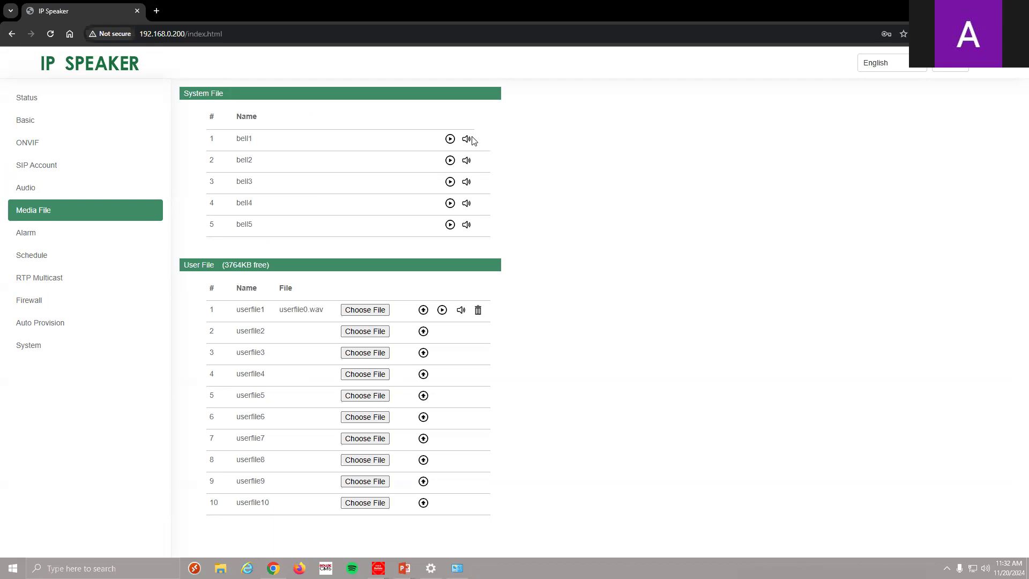
Preview the bell1, bell2 and userfile1 sounds on the IP speaker
click(450, 140)
click(451, 161)
click(443, 311)
click(443, 310)
On the Alarm In settings, keep Cycle Mode at Once only
click(88, 238)
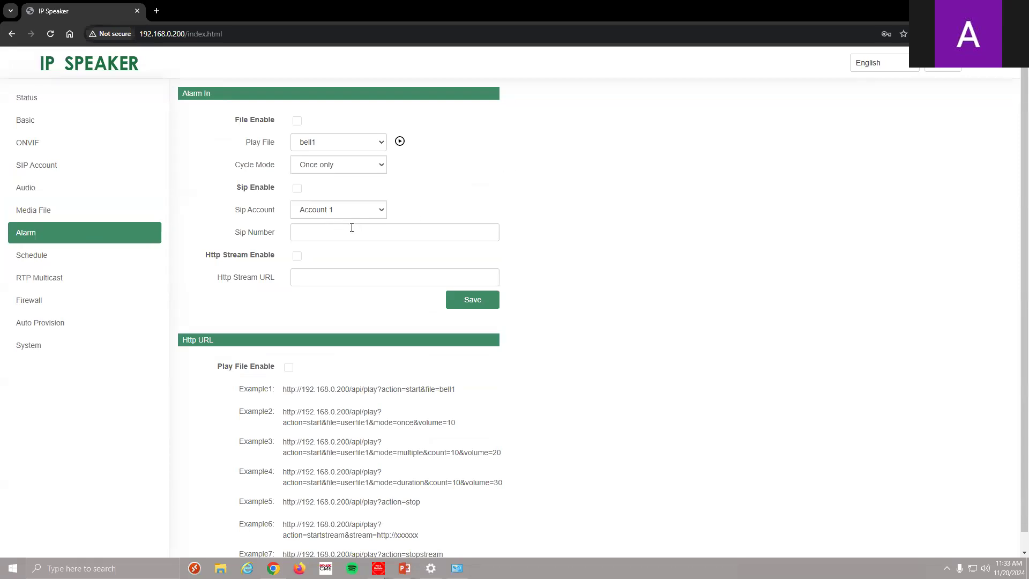
click(359, 162)
click(455, 183)
Review the first Schedule entry without changes, then the RTP Multicast and Firewall pages
click(78, 257)
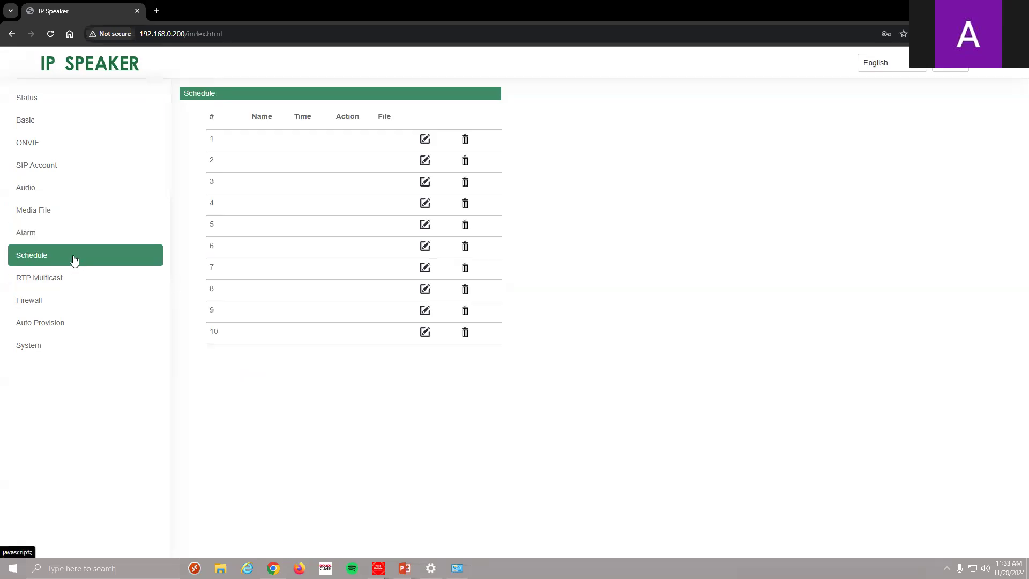
click(426, 140)
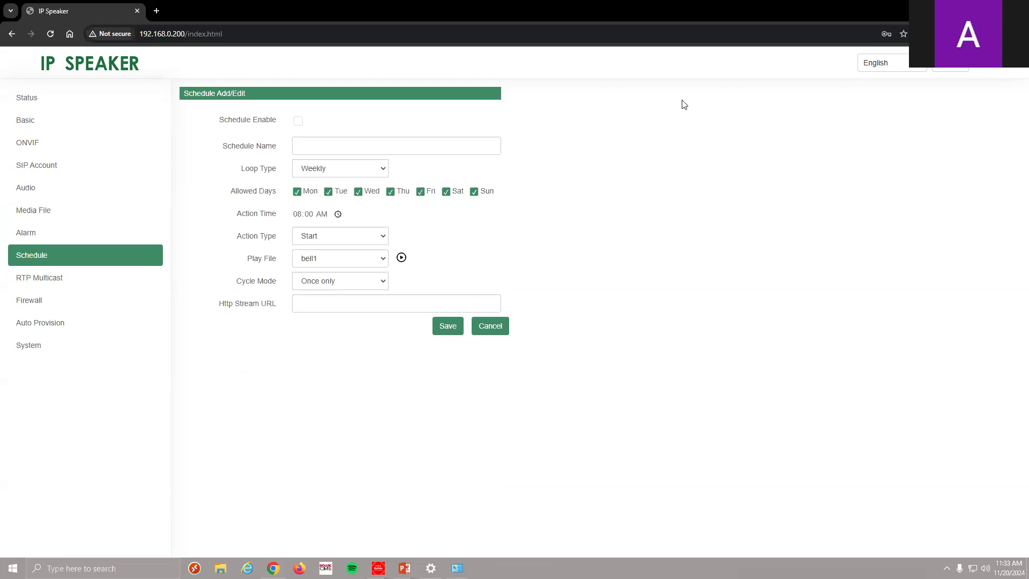
click(481, 328)
click(71, 289)
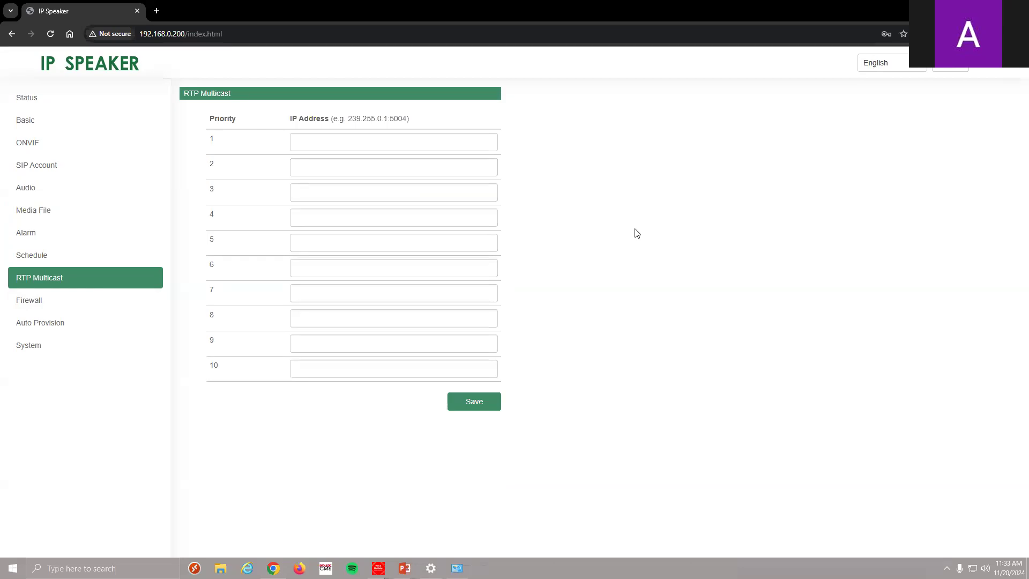
click(65, 300)
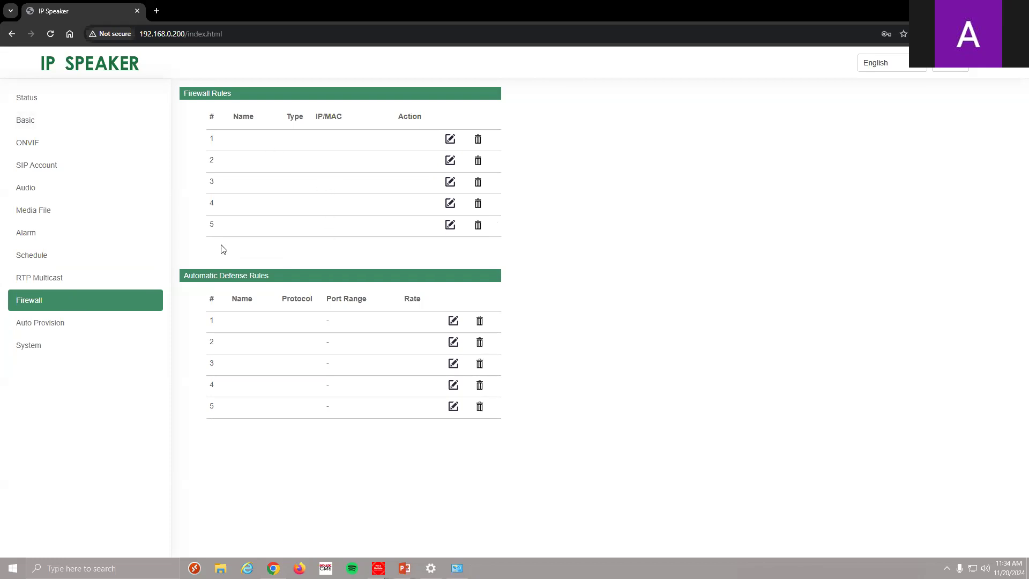
Look over the Auto Provision and System pages, then return to device Status
click(85, 324)
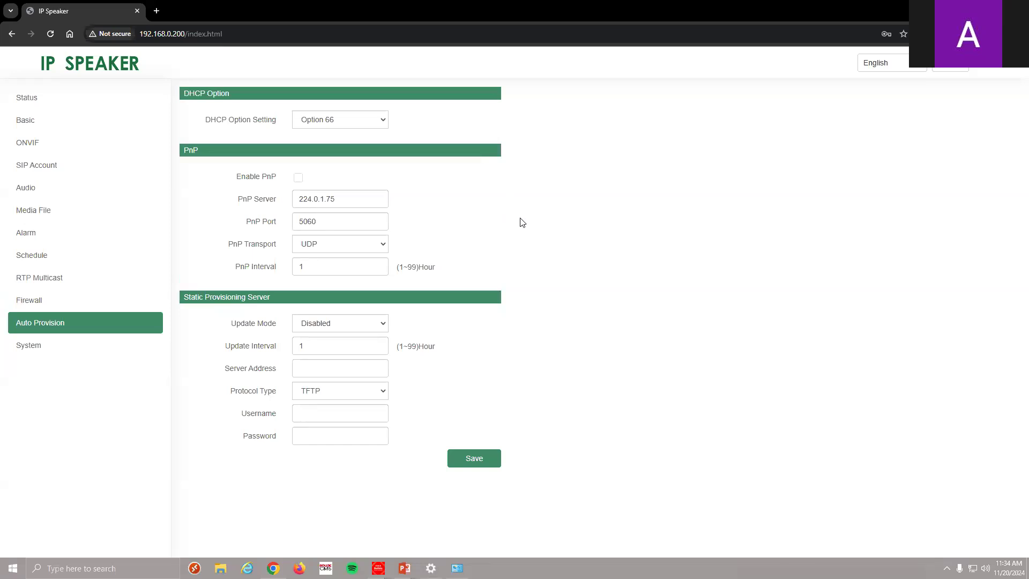
click(57, 350)
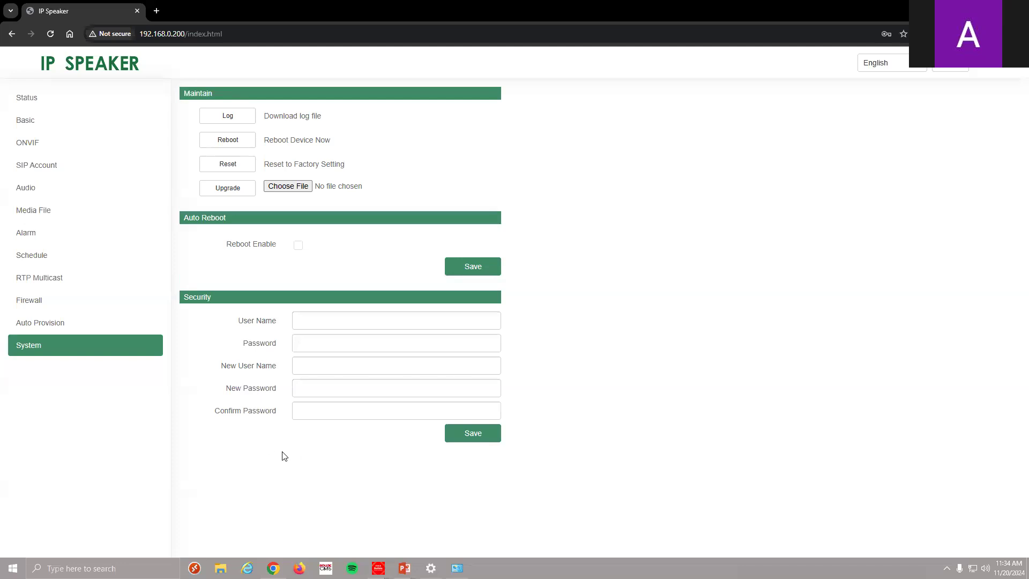
click(59, 104)
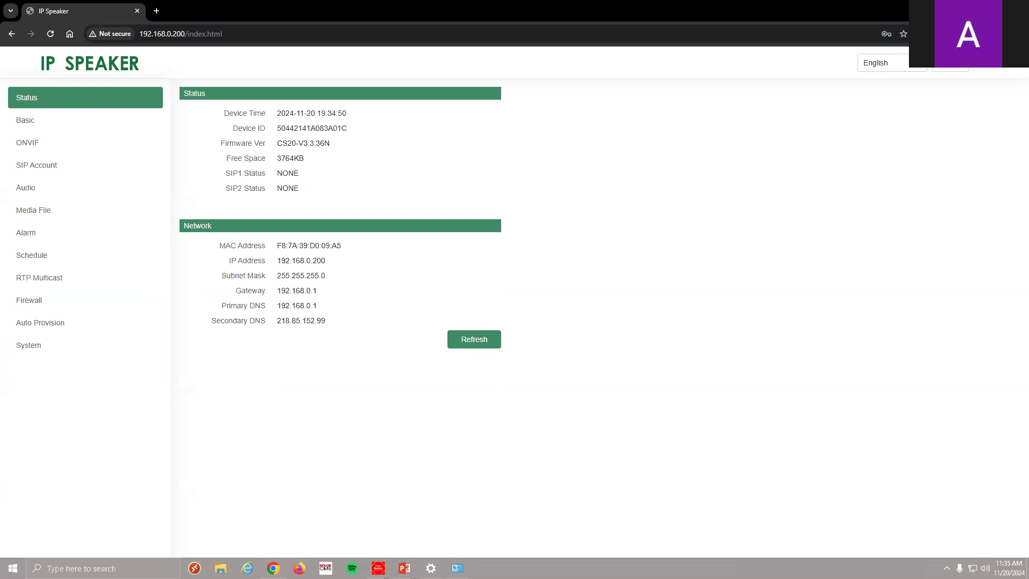
Switch back to Bolide VMS and unmute the parking-lot camera's live audio
key(alt+Tab)
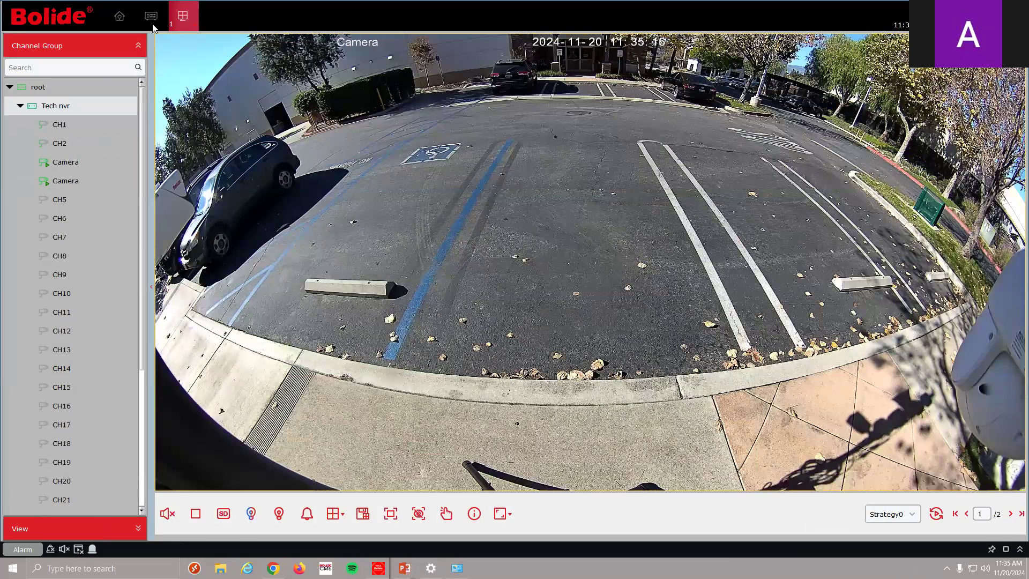
mouse_move(220, 185)
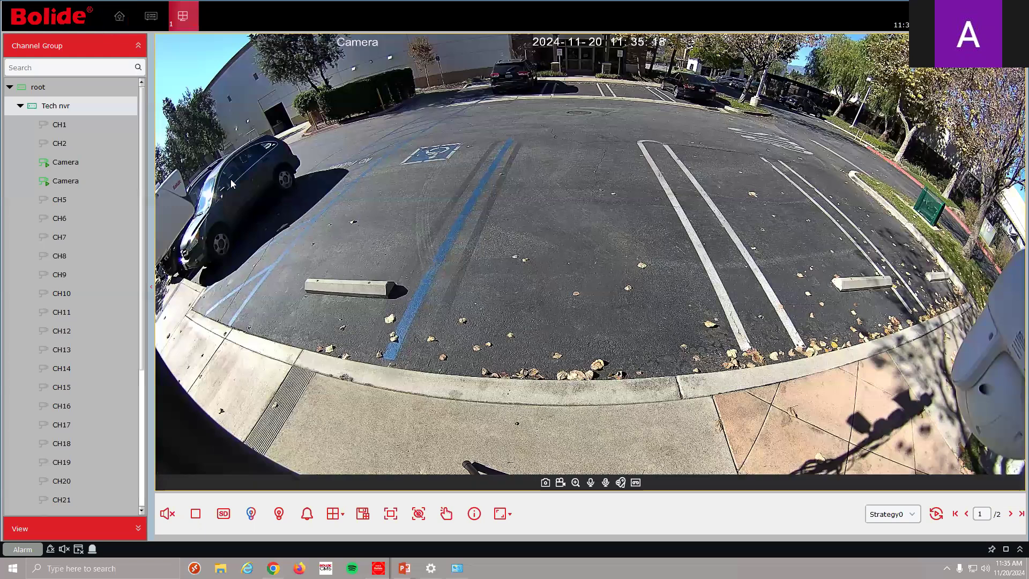
mouse_move(167, 514)
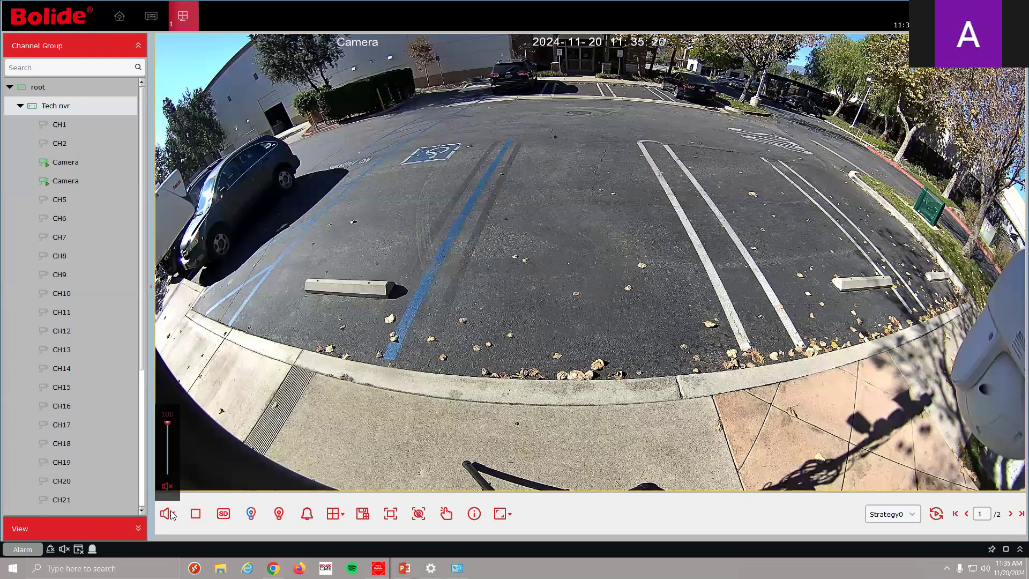
click(168, 485)
right_click(378, 568)
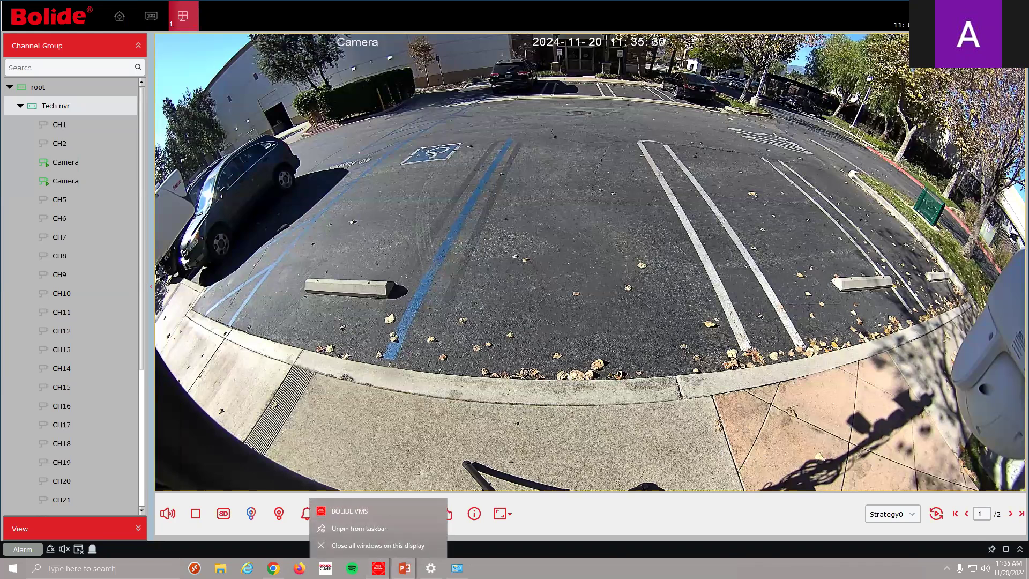
click(586, 469)
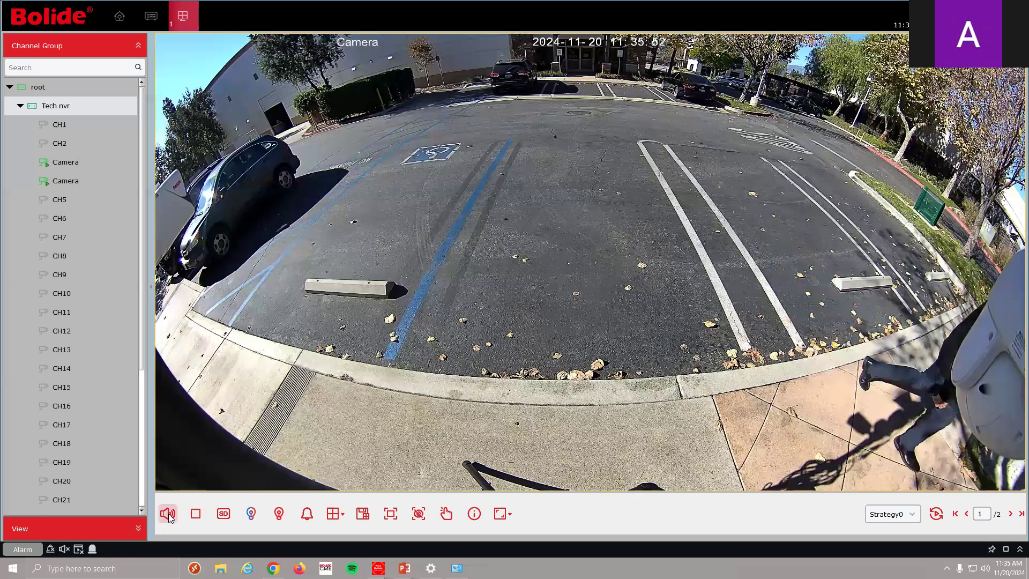
Mute the Bolide live camera audio and check the Windows speaker volume
mouse_move(167, 514)
click(169, 487)
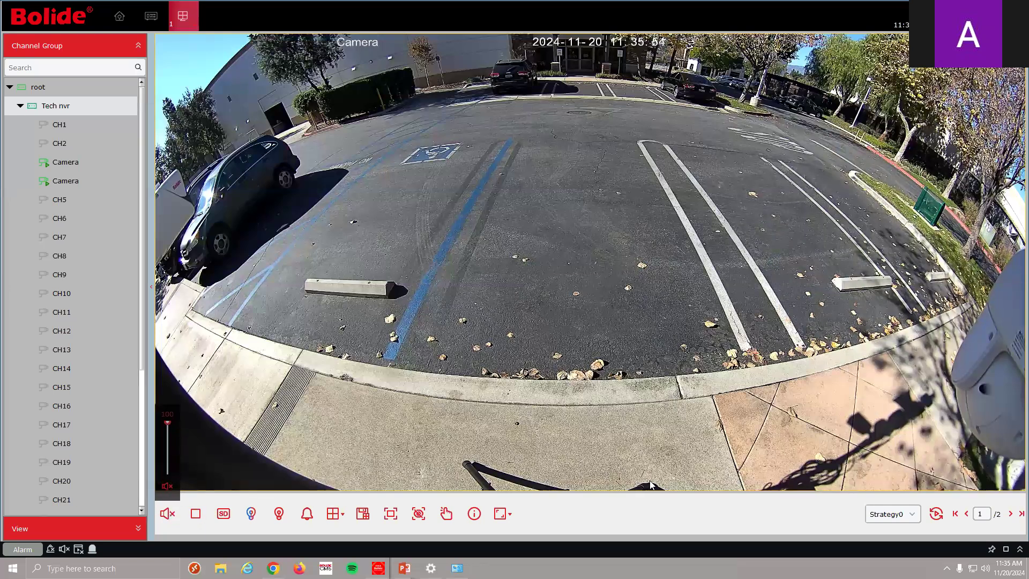
click(986, 568)
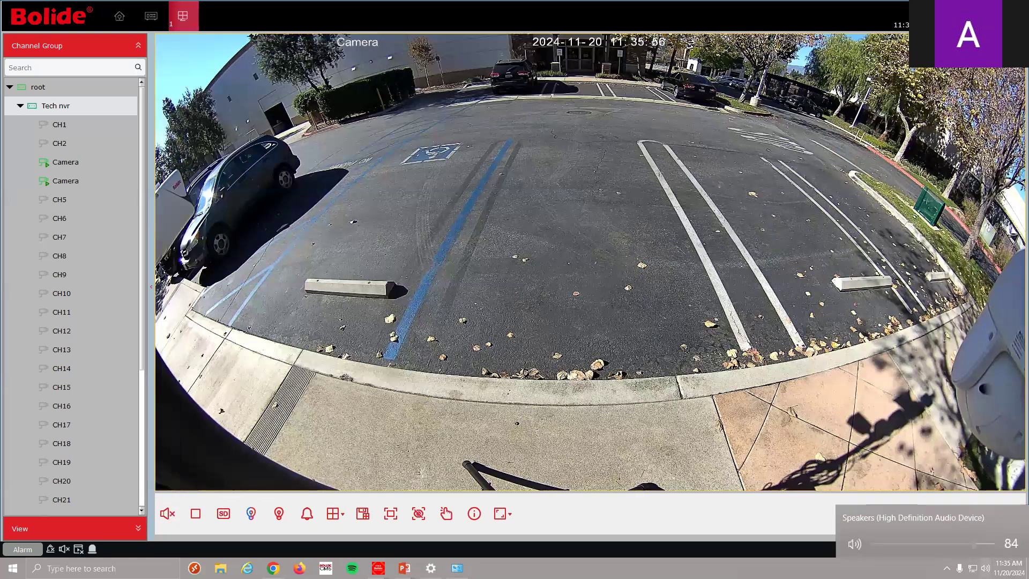
click(761, 455)
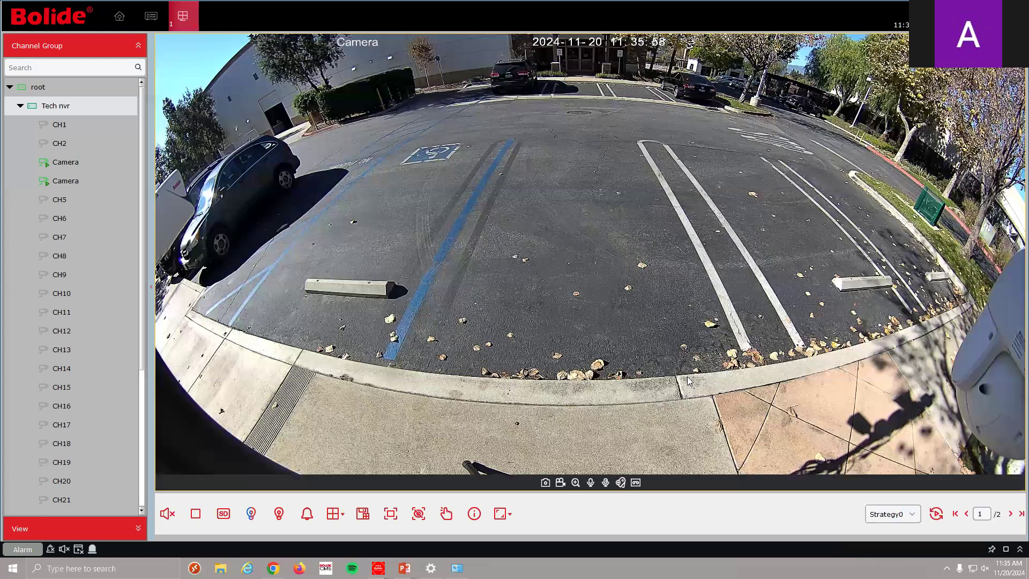